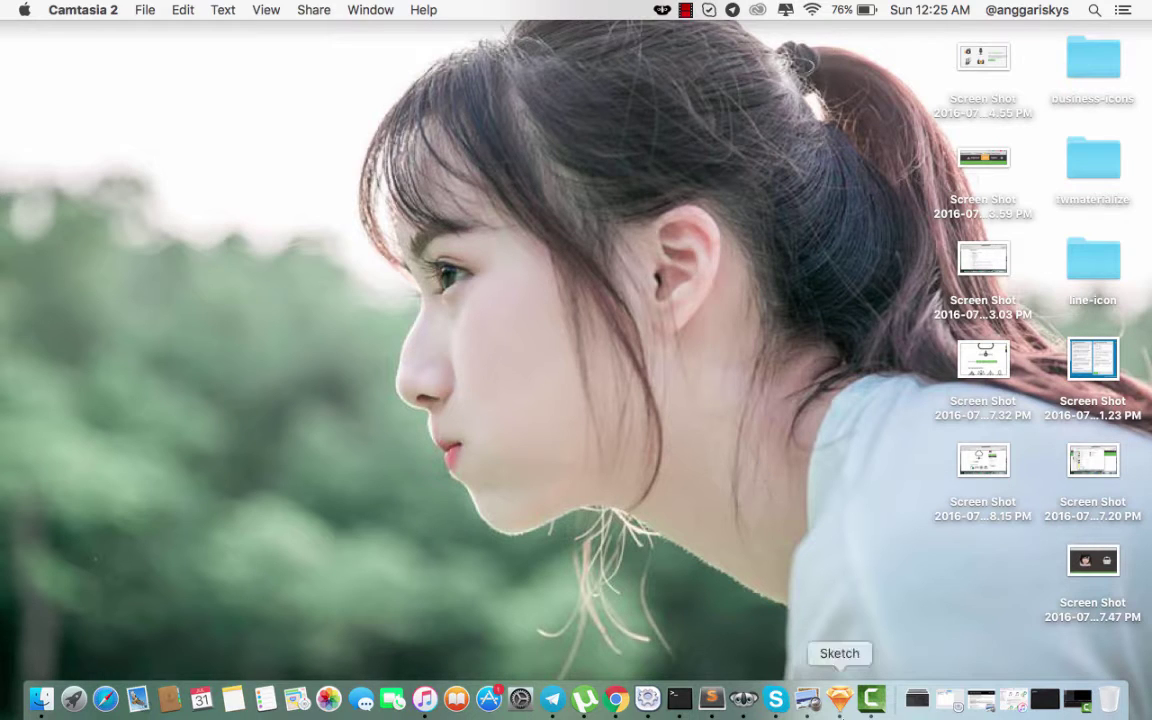
# Switch to Sketch and add a 120 × 120 px artboard from the iOS icon preset "120 - iPhone"
pyautogui.click(840, 698)
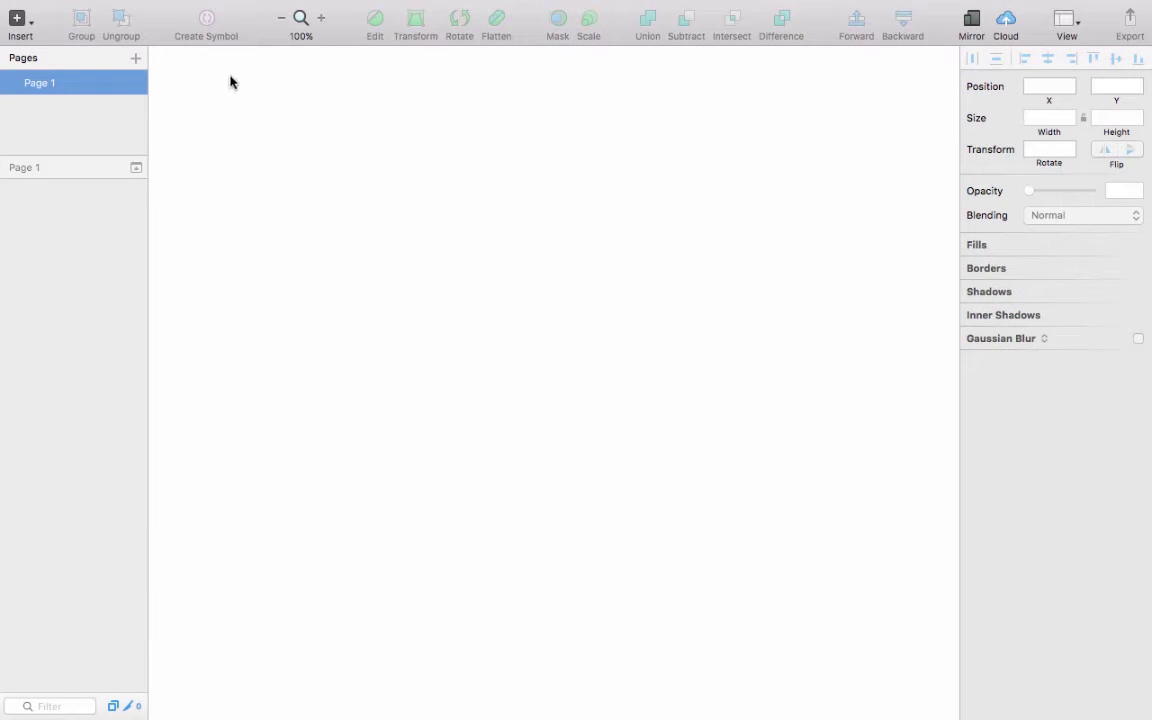
pyautogui.click(33, 24)
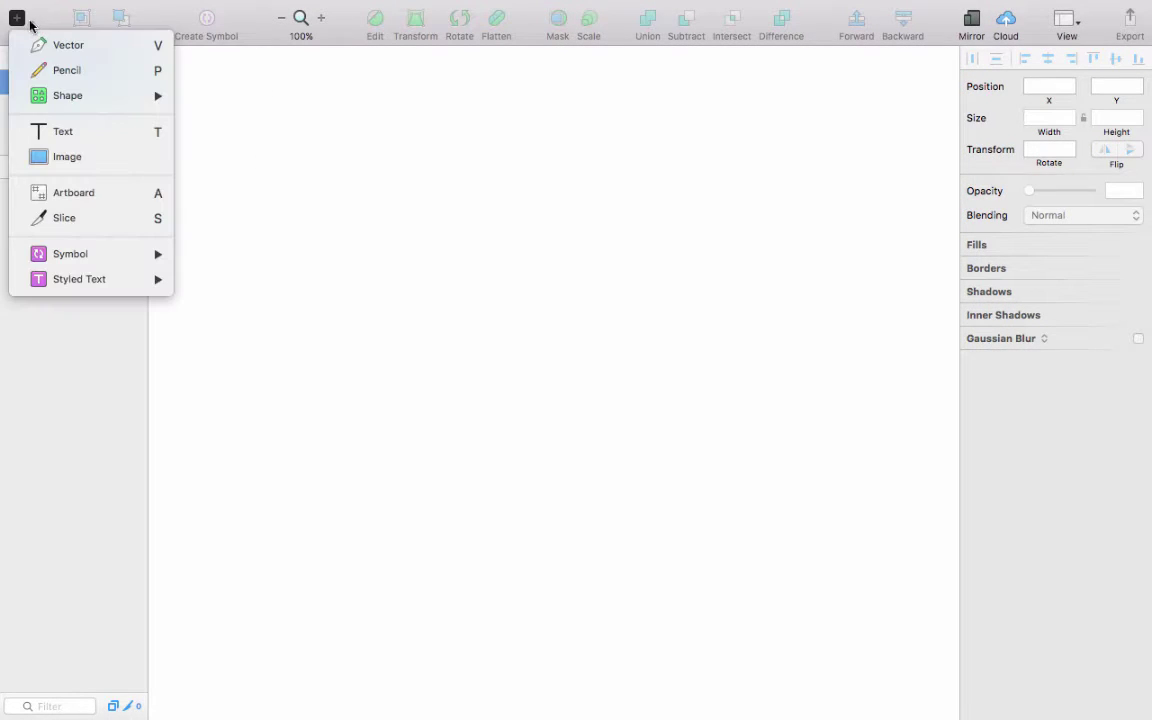
pyautogui.moveTo(75, 112)
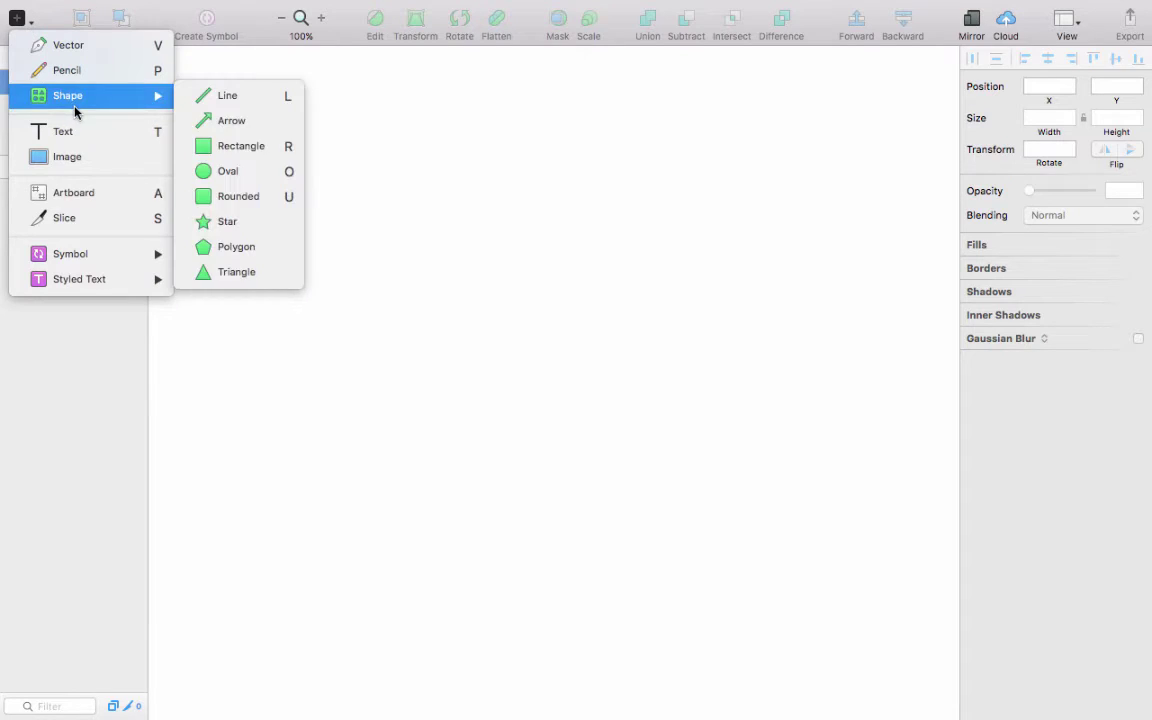
pyautogui.click(96, 193)
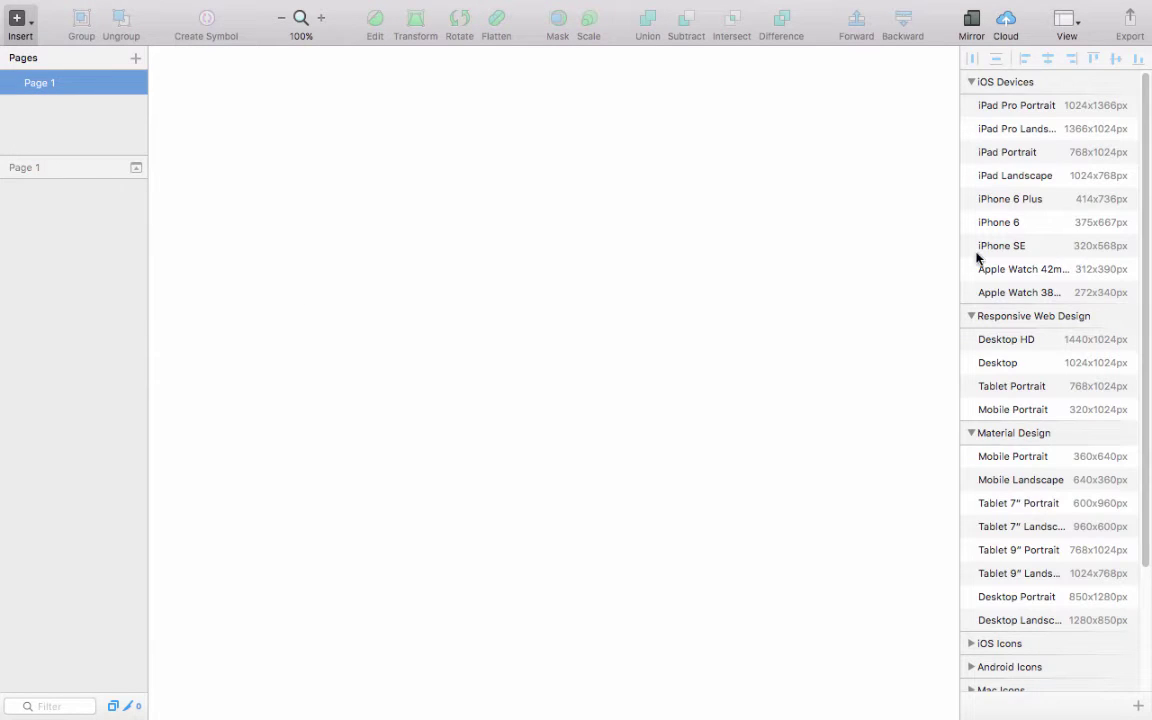
pyautogui.scroll(-2, 1037, 360)
pyautogui.scroll(-2, 1037, 360)
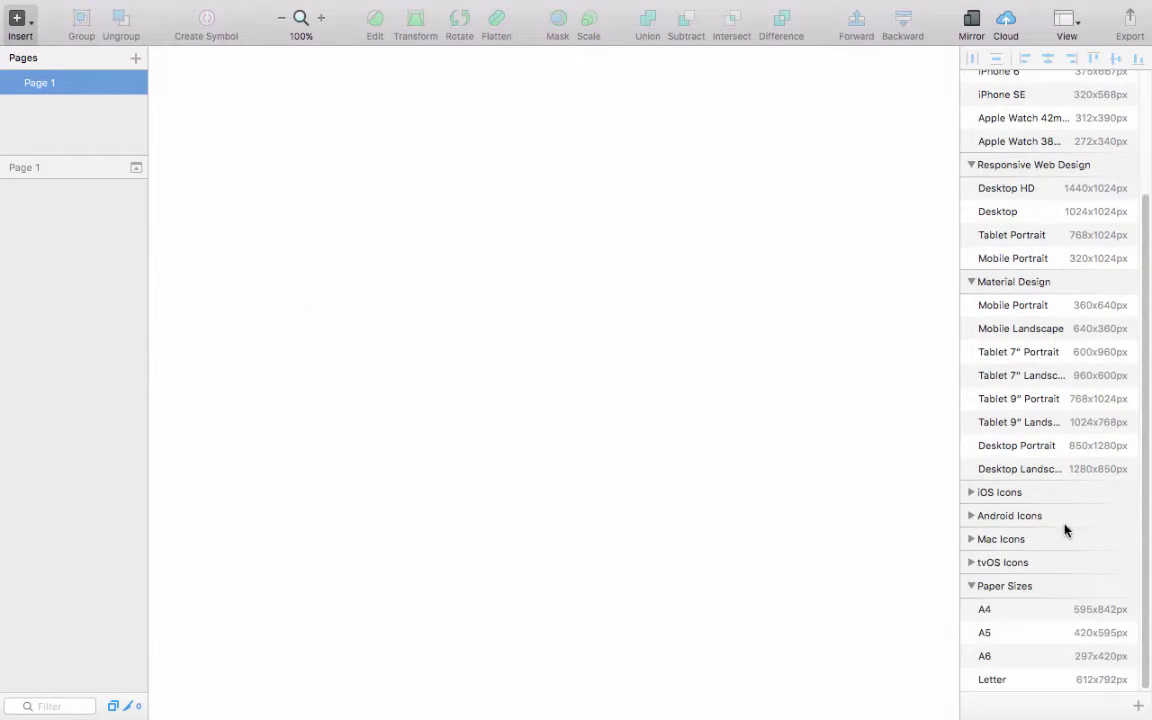
pyautogui.click(993, 493)
pyautogui.scroll(-2, 1008, 504)
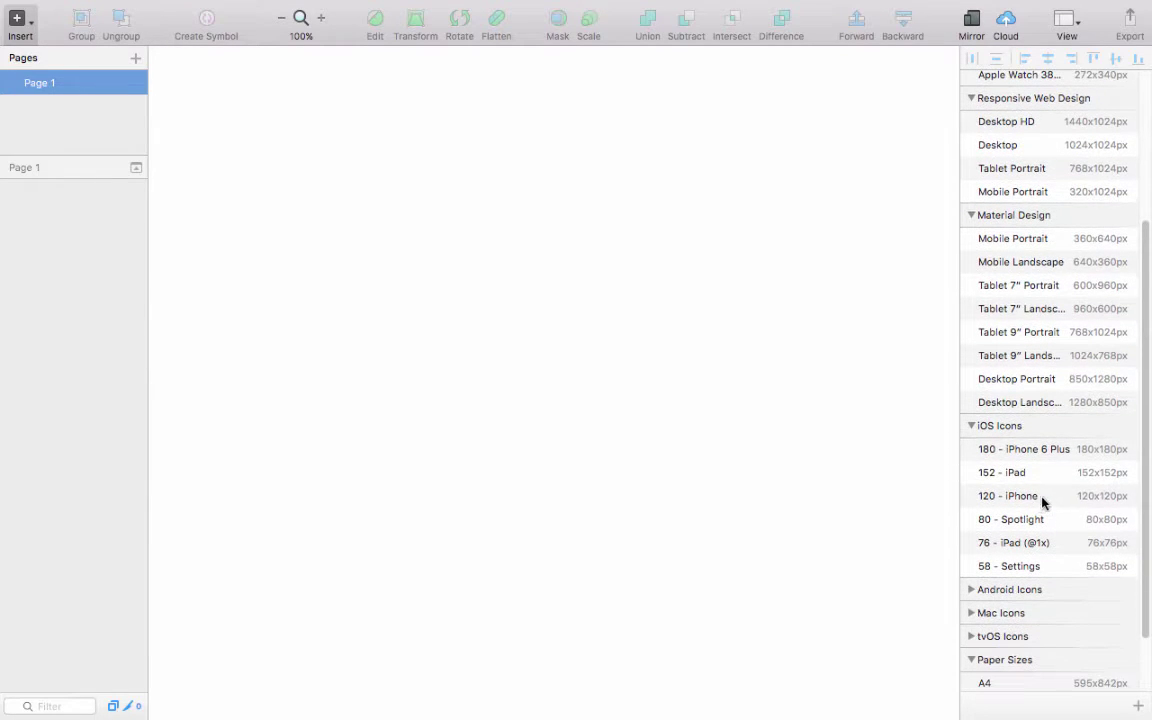
pyautogui.click(1042, 497)
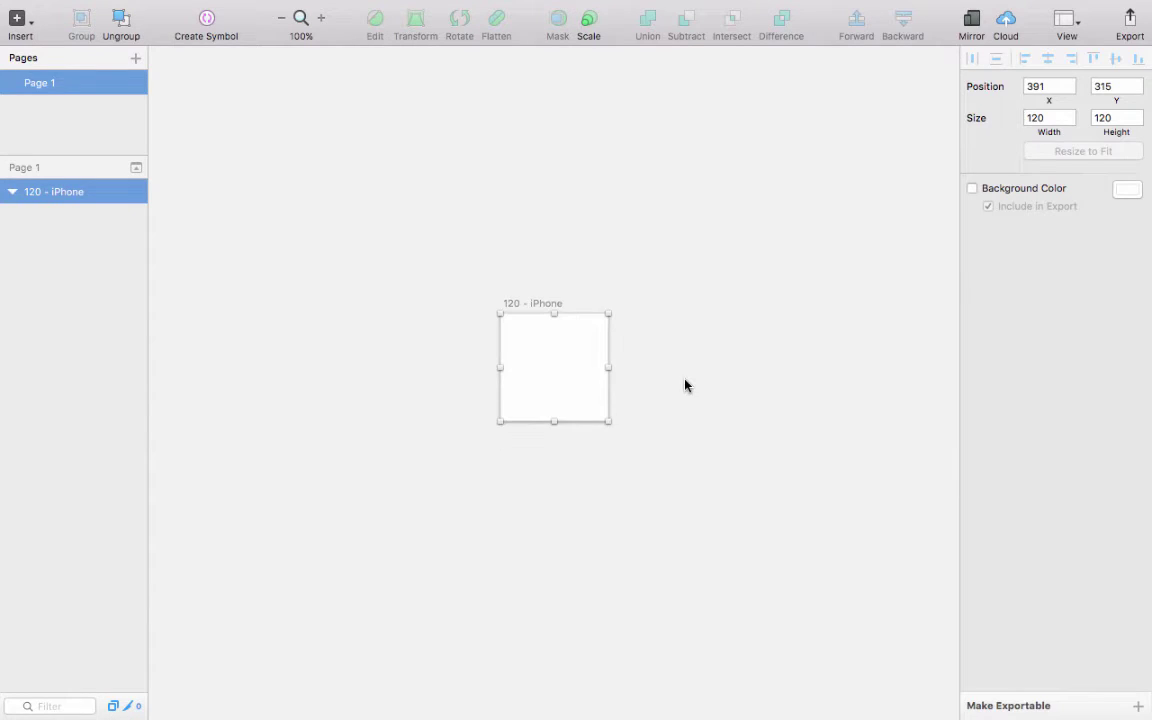
# Draw a 120 × 120 px rounded rectangle with radius 8 that covers the whole artboard
pyautogui.scroll(-1, 690, 388)
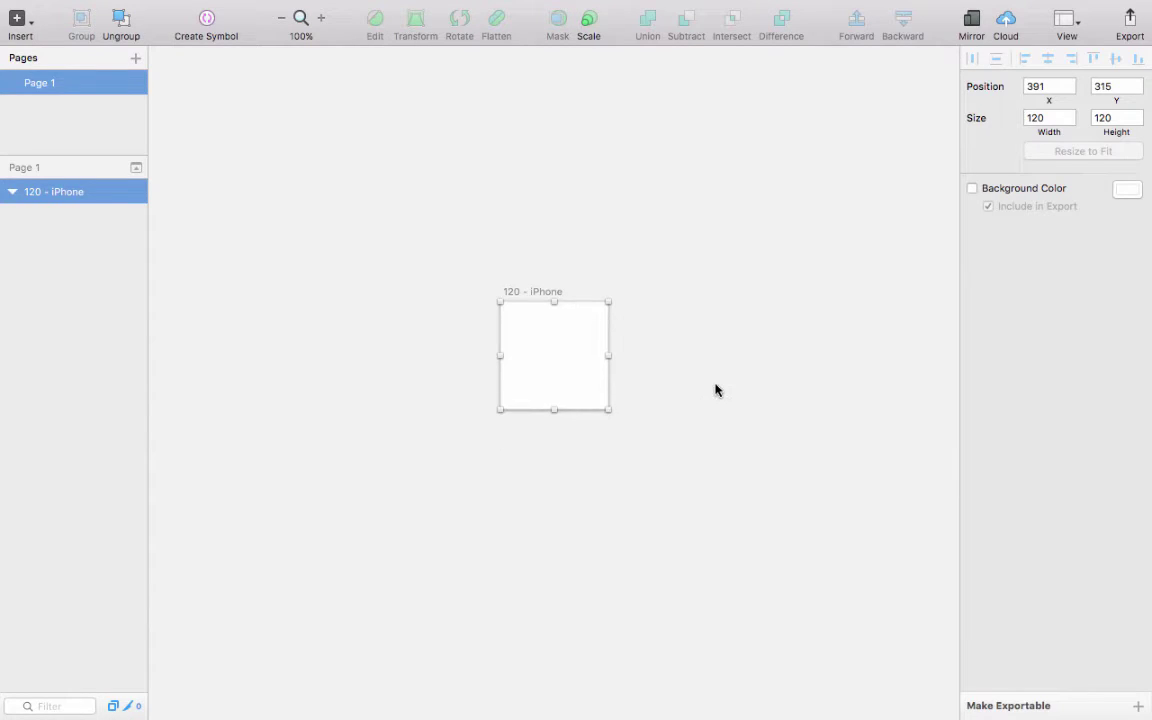
pyautogui.click(321, 21)
pyautogui.click(321, 21)
pyautogui.scroll(3, 565, 291)
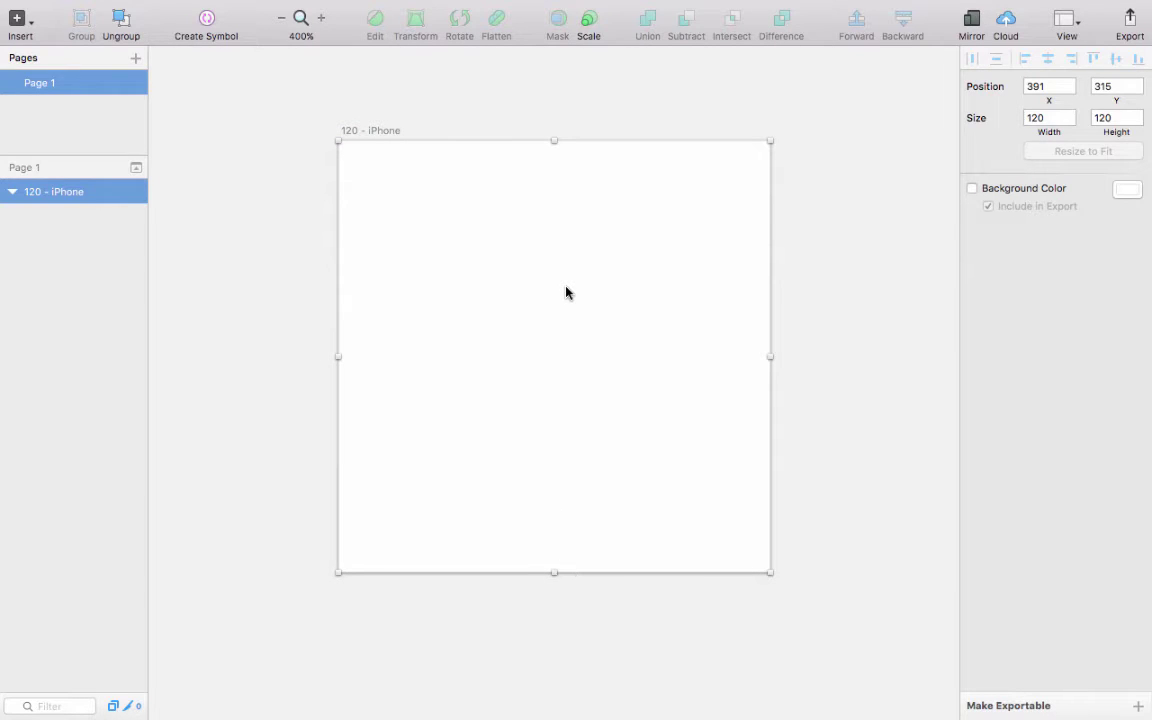
pyautogui.click(16, 18)
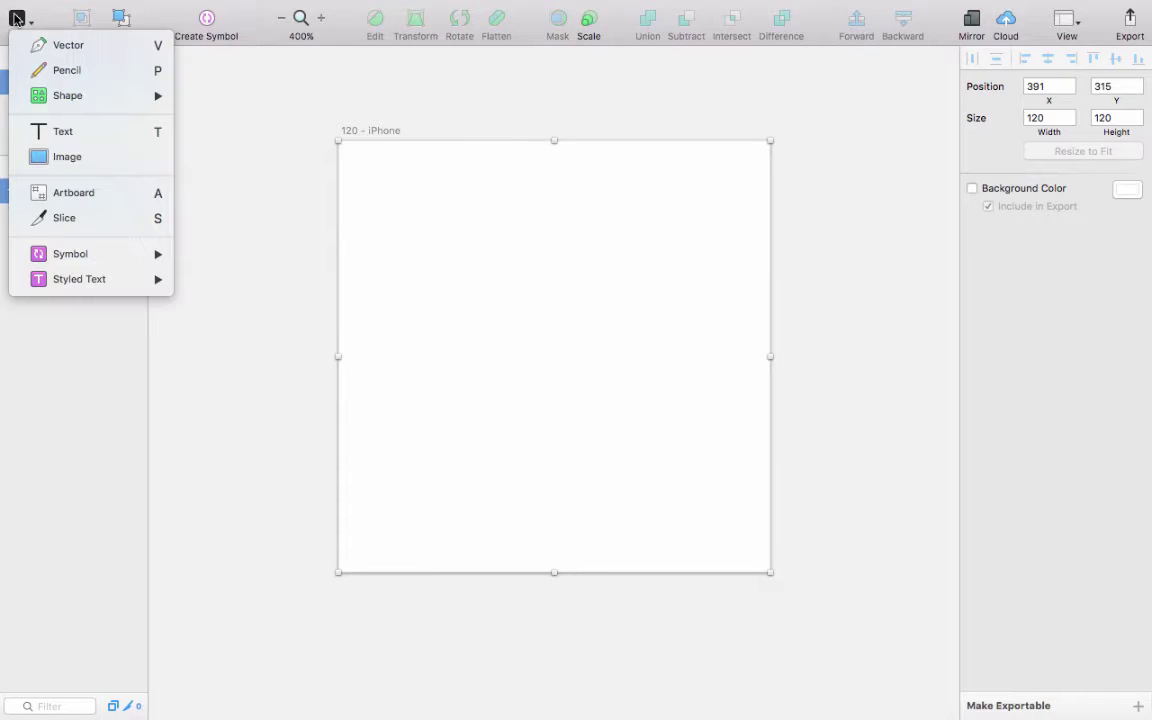
pyautogui.moveTo(108, 97)
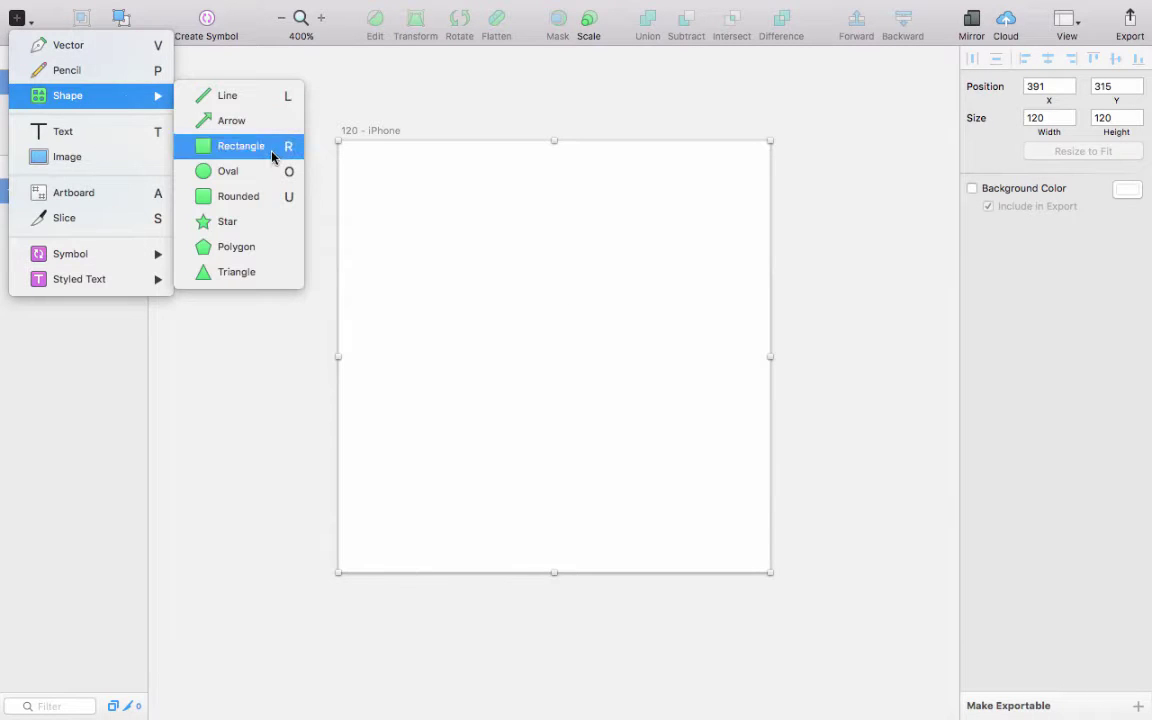
pyautogui.click(262, 196)
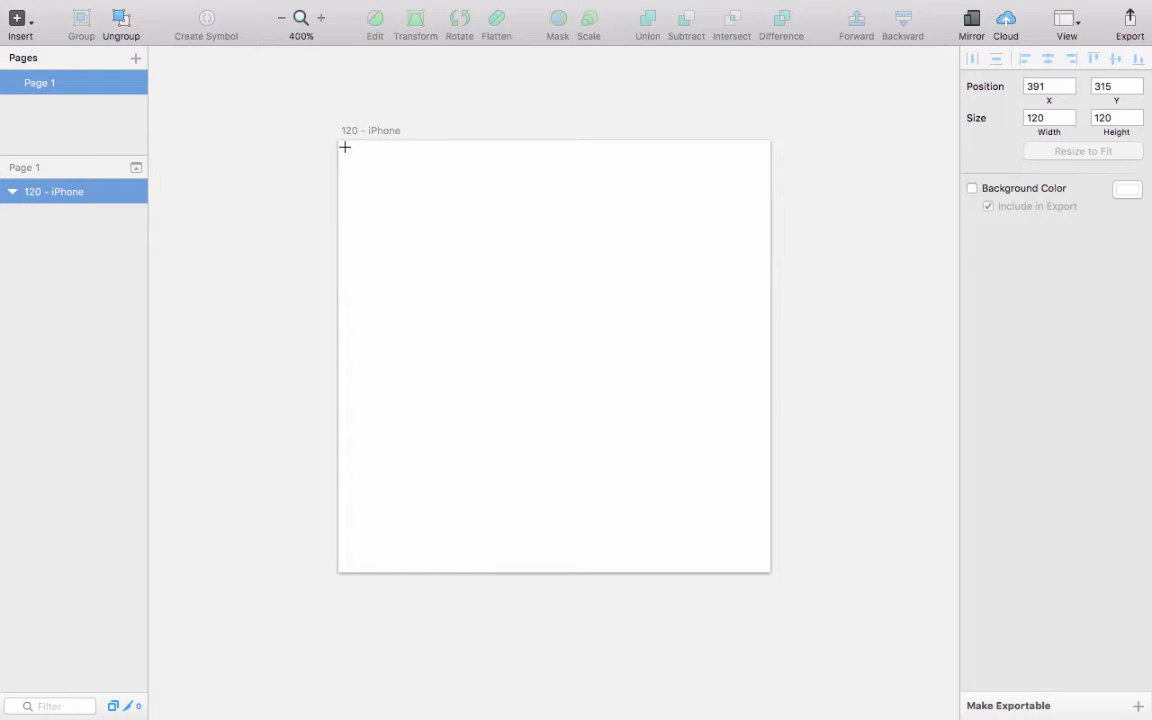
pyautogui.moveTo(344, 147); pyautogui.dragTo(766, 588)
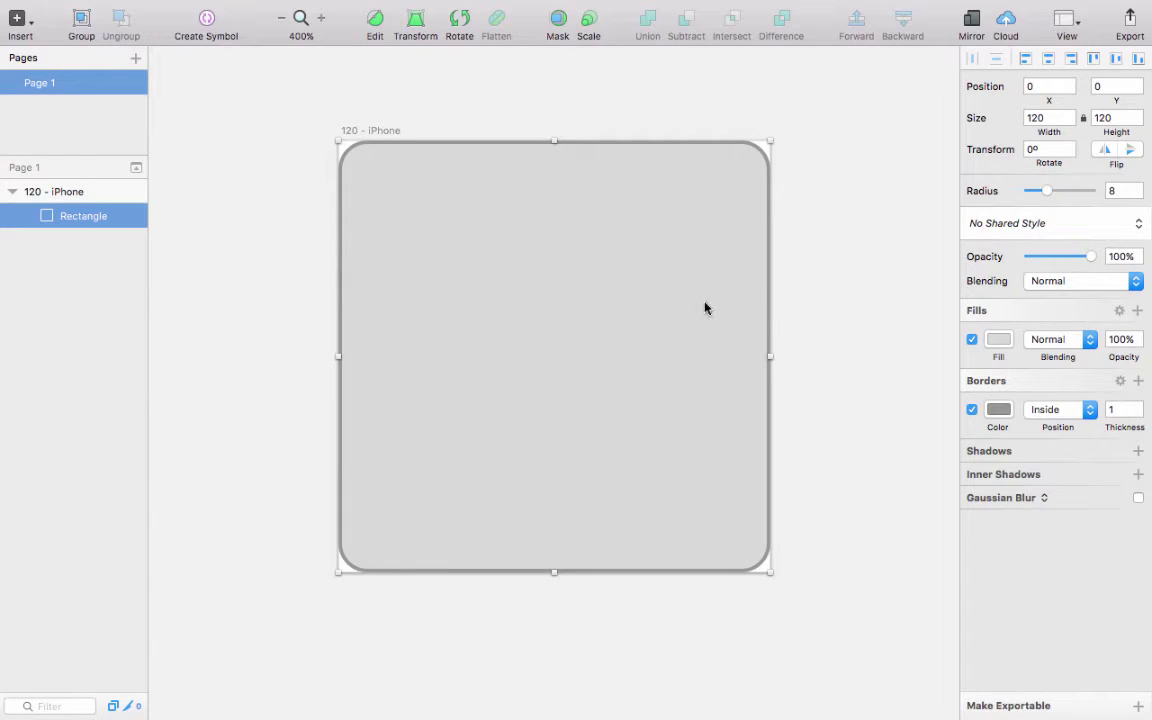
# Remove the background rectangle's border and fill it with blue 3498db, shifting the hue to reach 3452DB
pyautogui.click(972, 410)
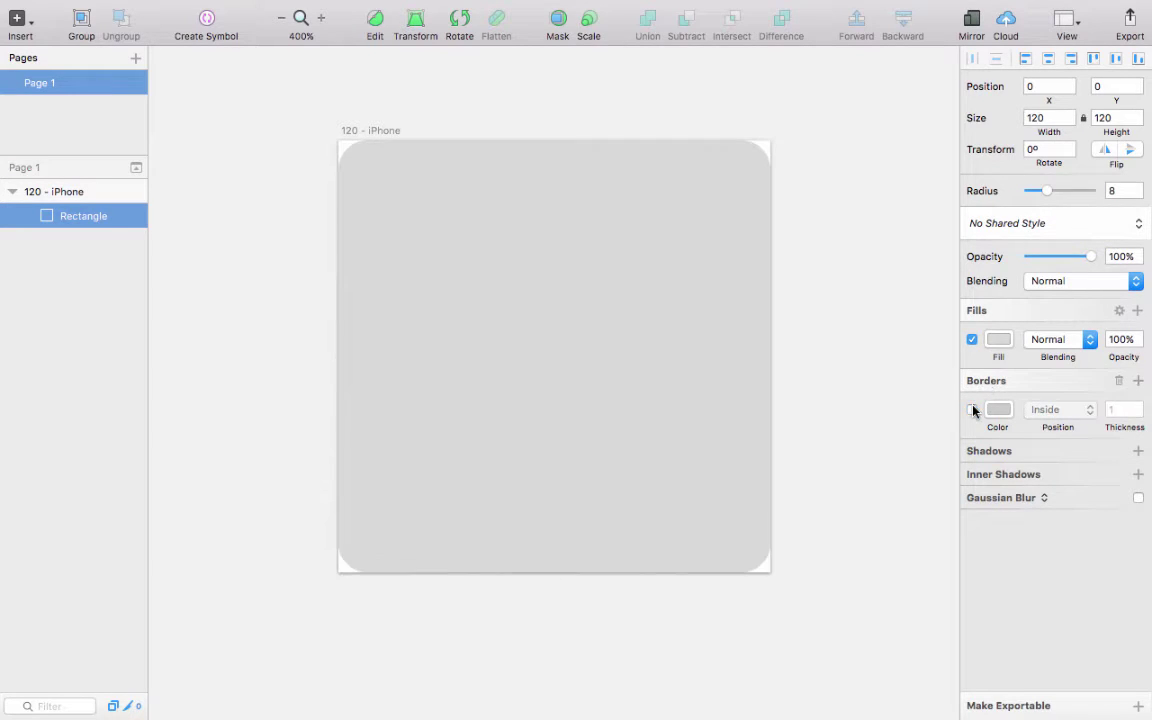
pyautogui.click(999, 340)
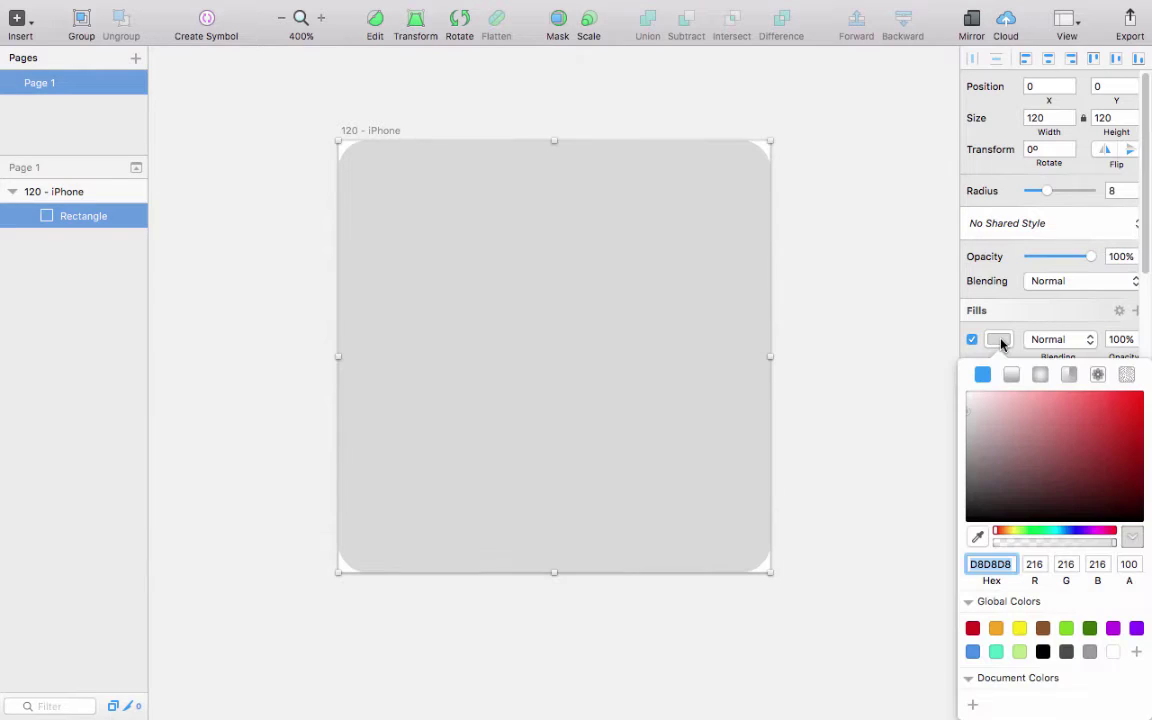
pyautogui.click(966, 407)
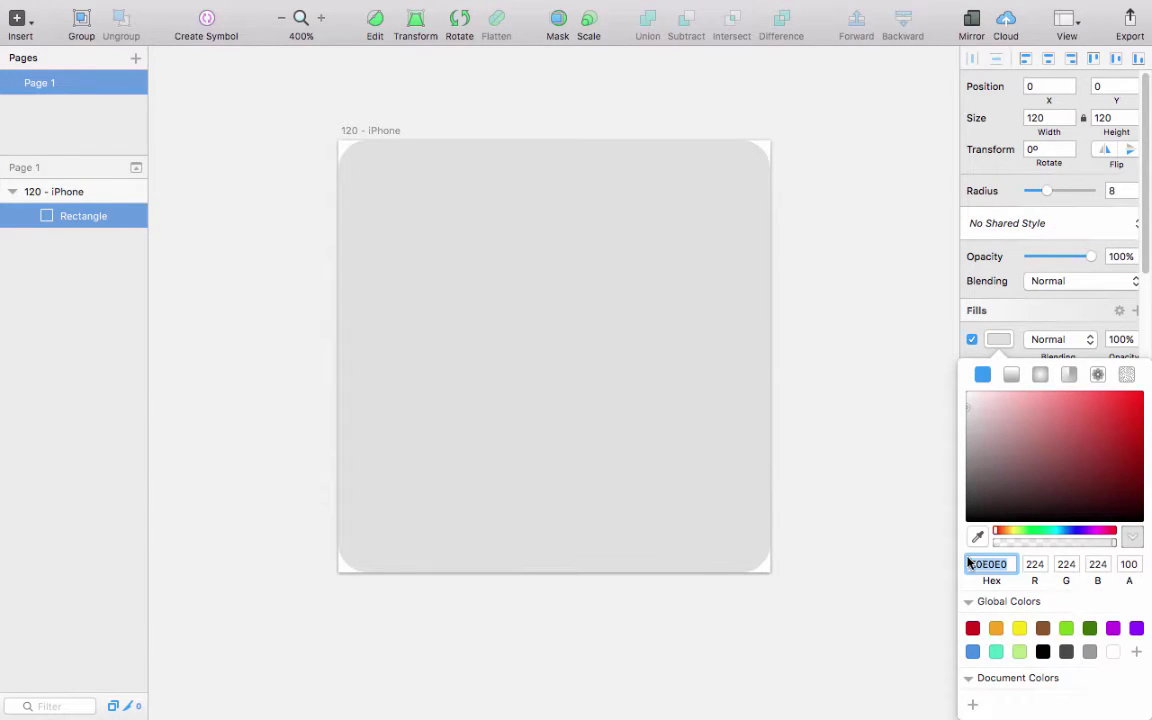
pyautogui.write('3498db')
pyautogui.press('Return')
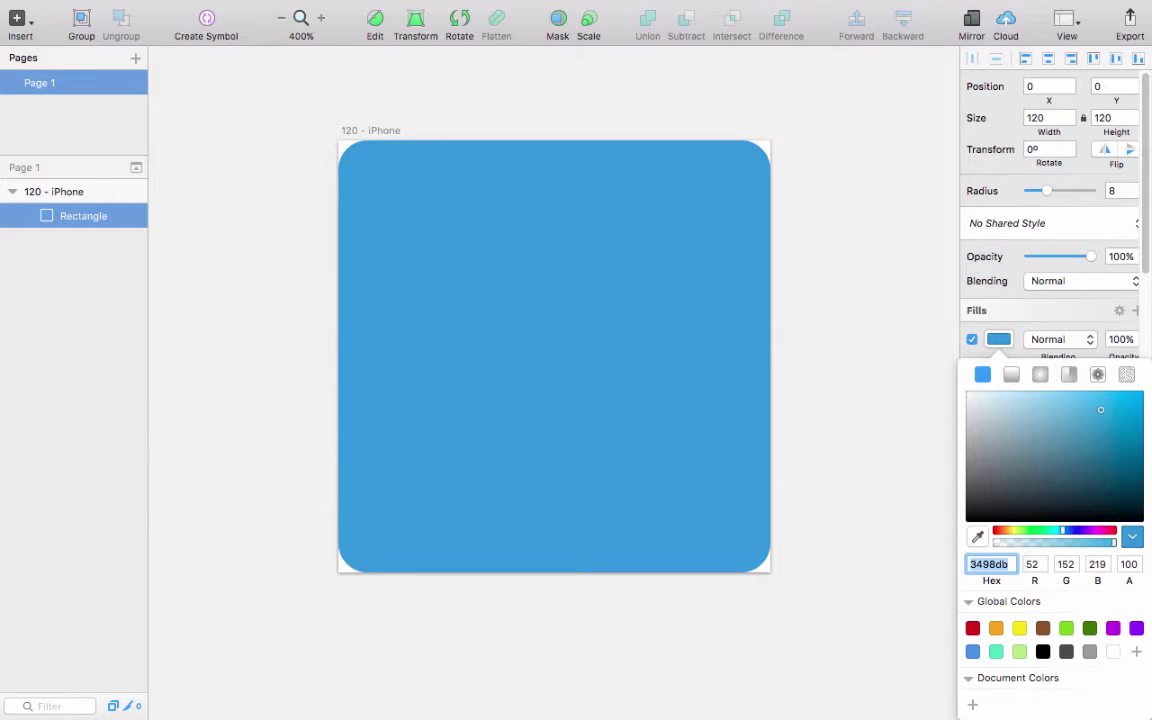
pyautogui.click(1068, 533)
pyautogui.moveTo(1068, 533); pyautogui.dragTo(1071, 533)
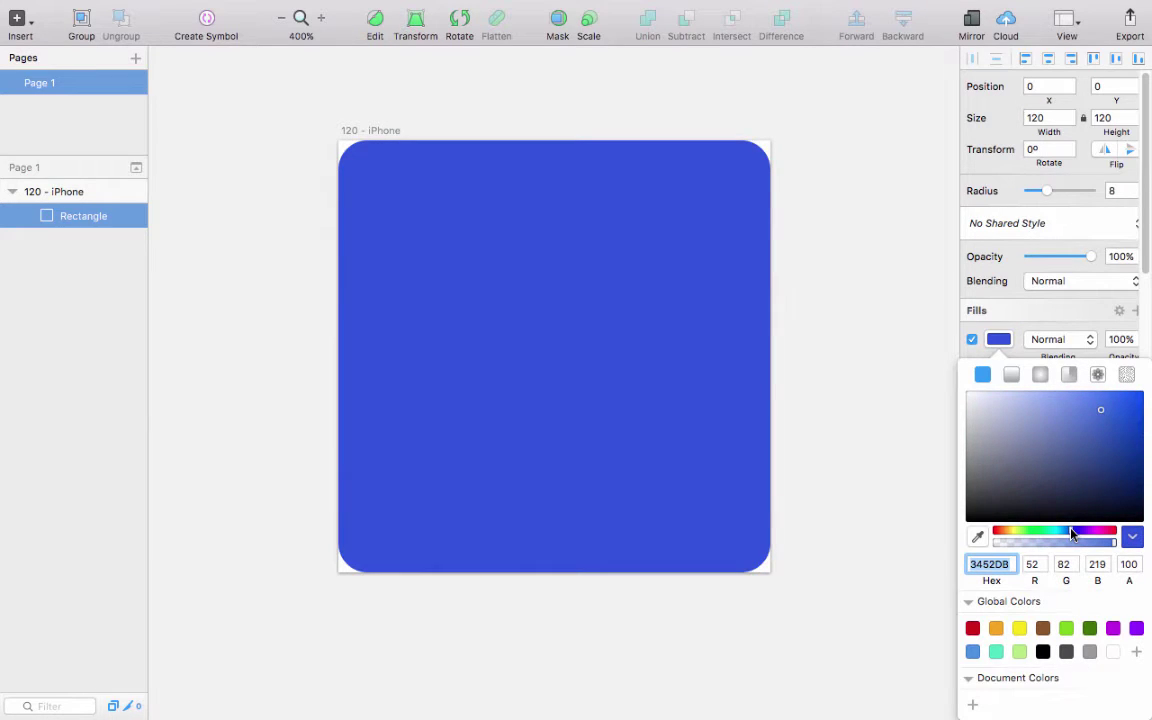
pyautogui.click(880, 300)
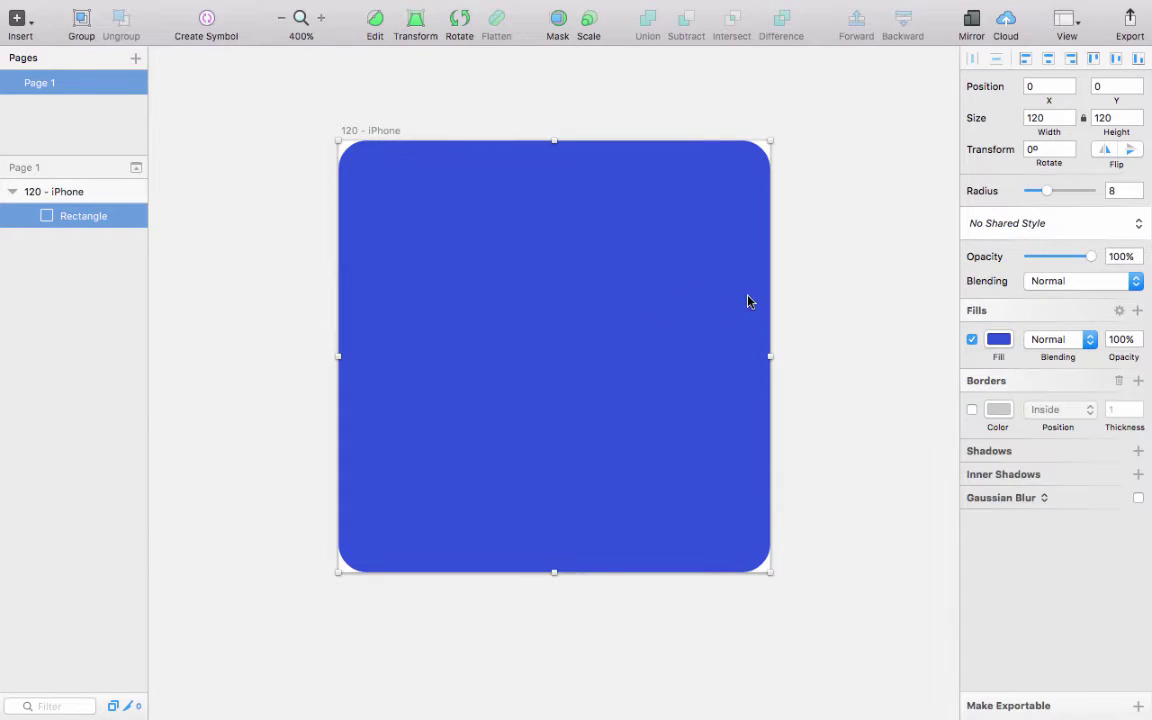
pyautogui.click(828, 301)
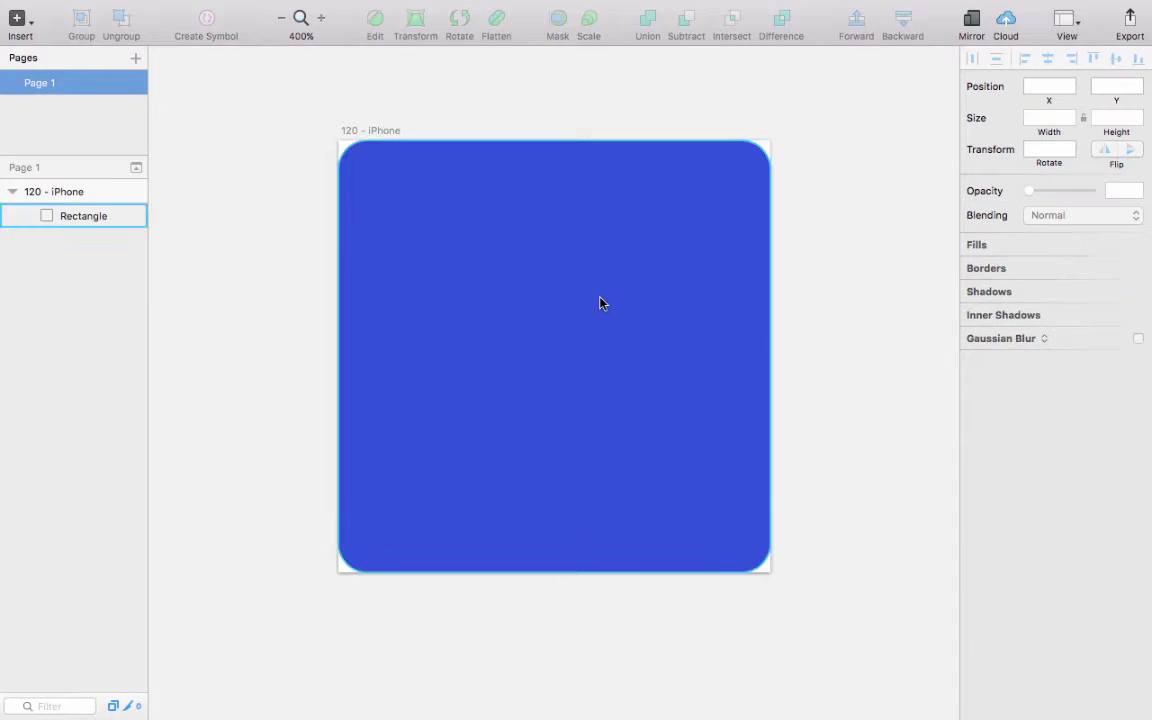
# Draw a vertical rounded bar about 11 × 68 px on the blue background and place it at about X 16, Y 26
pyautogui.click(600, 303)
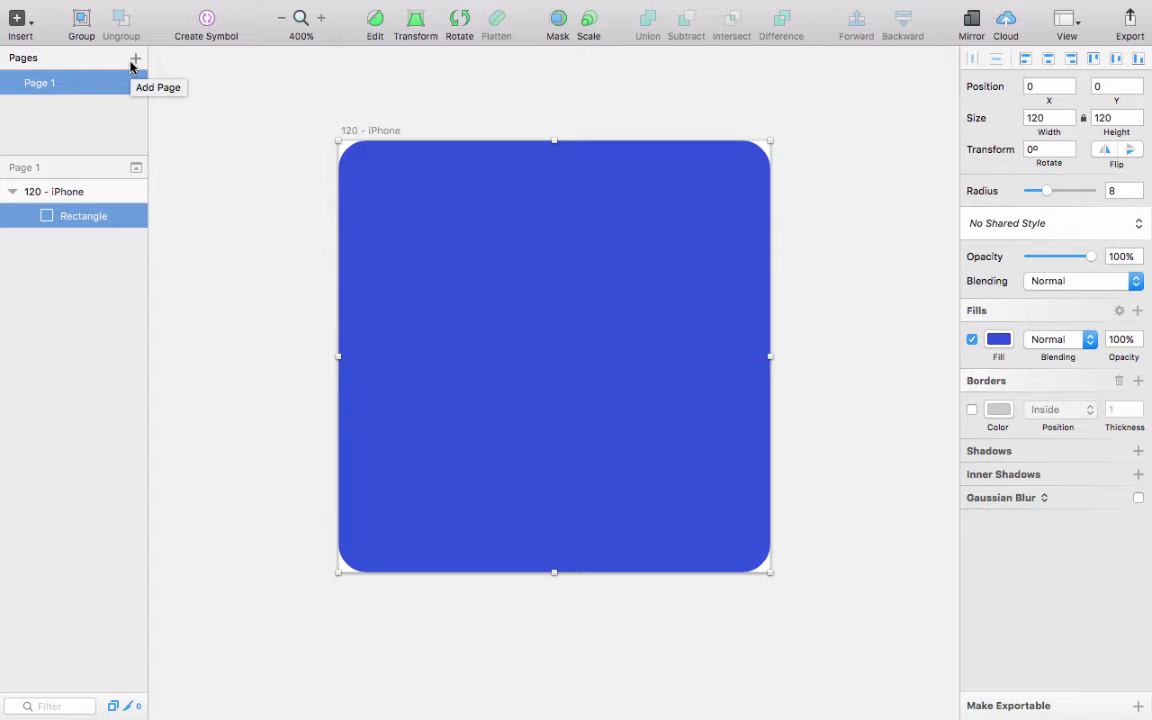
pyautogui.click(17, 20)
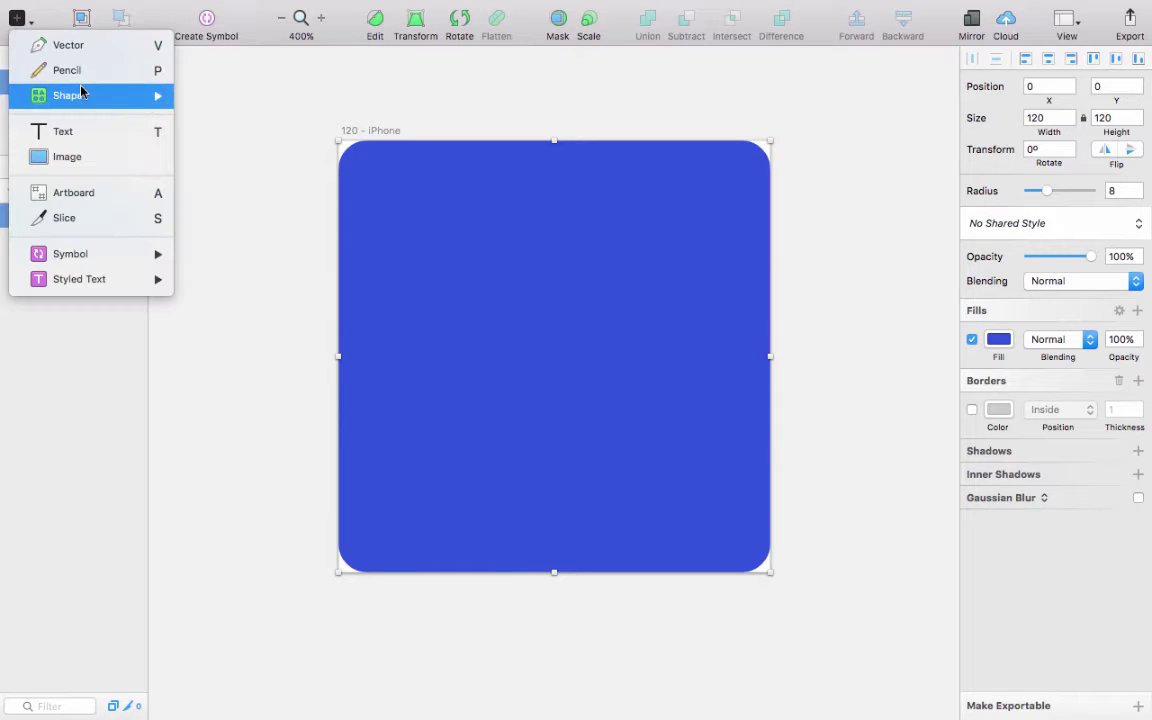
pyautogui.moveTo(98, 95)
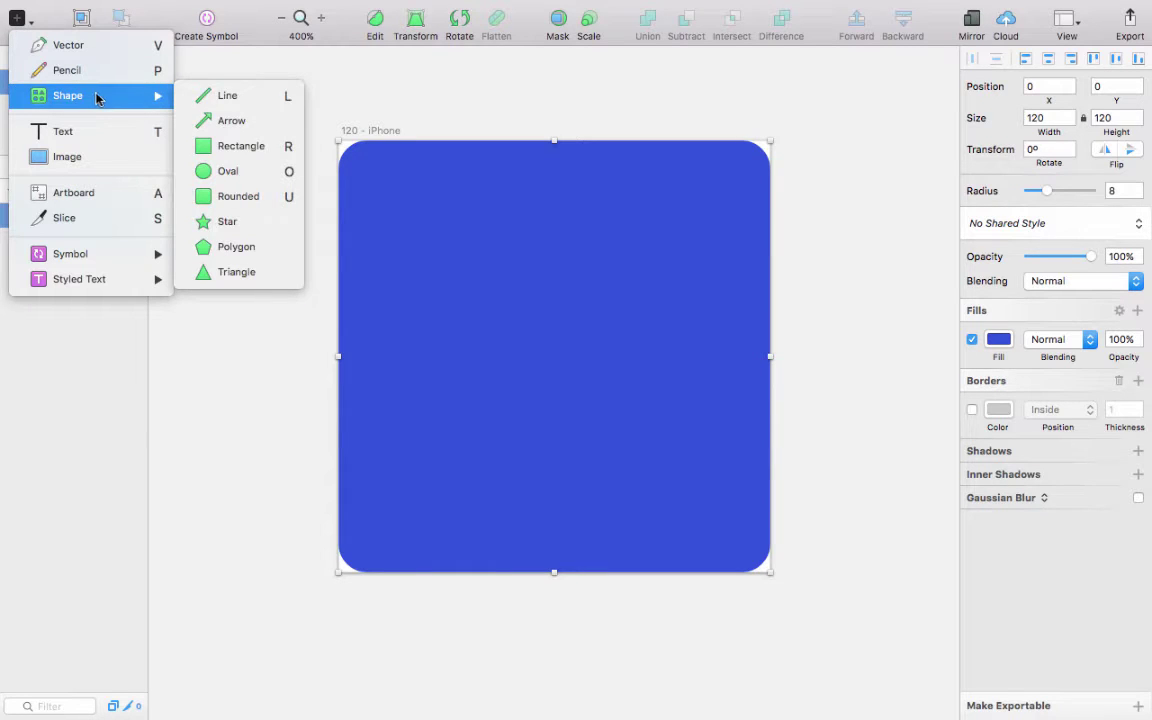
pyautogui.click(262, 197)
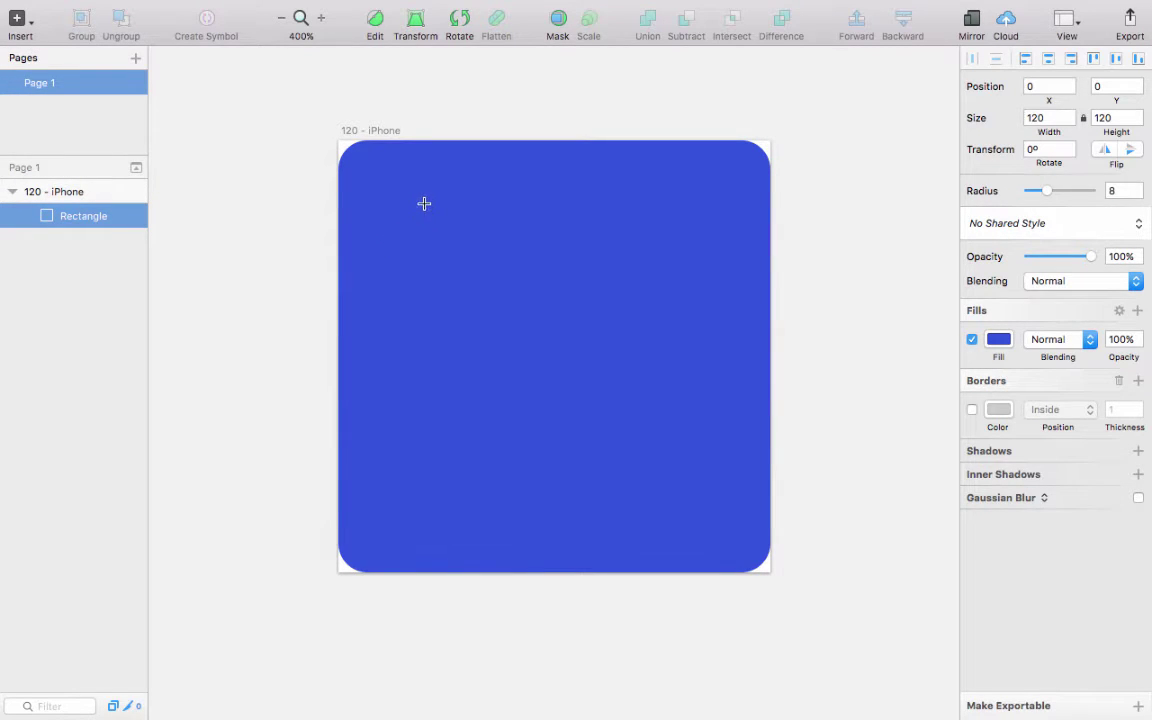
pyautogui.moveTo(424, 204); pyautogui.dragTo(463, 449)
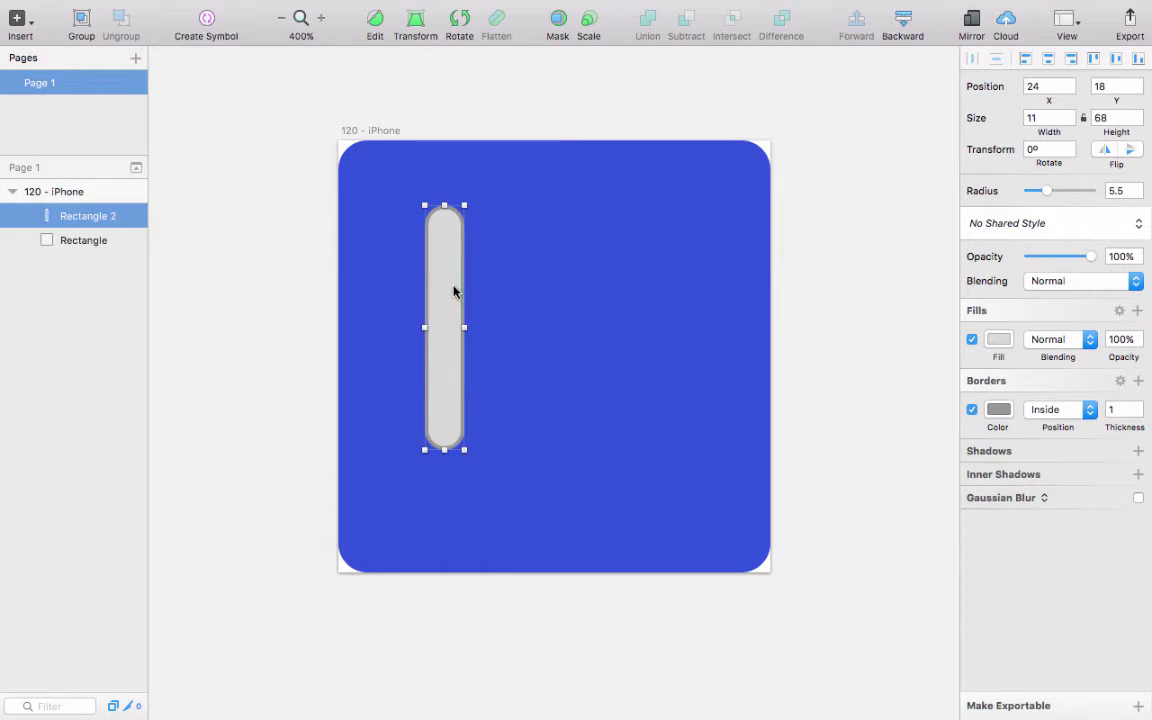
pyautogui.moveTo(453, 291); pyautogui.dragTo(425, 320)
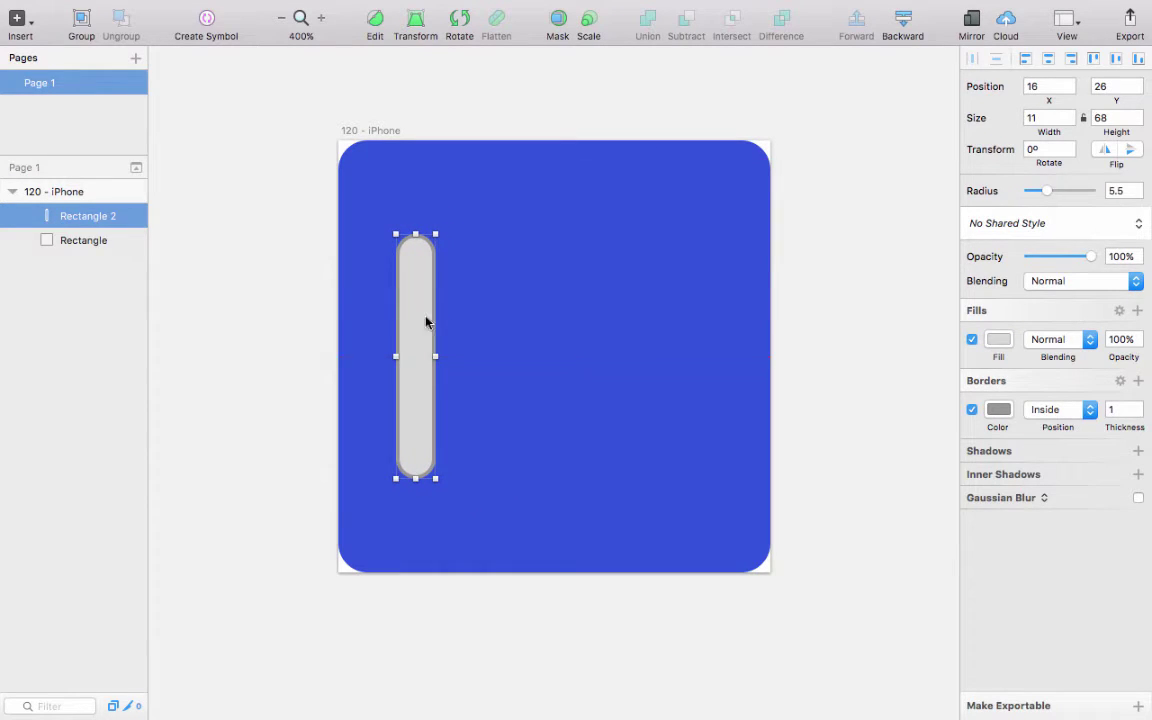
# Remove the bar's border, fill it with white FFFFFF and move it to X 15, Y 26
pyautogui.click(972, 410)
pyautogui.click(998, 339)
pyautogui.moveTo(990, 410); pyautogui.dragTo(943, 384)
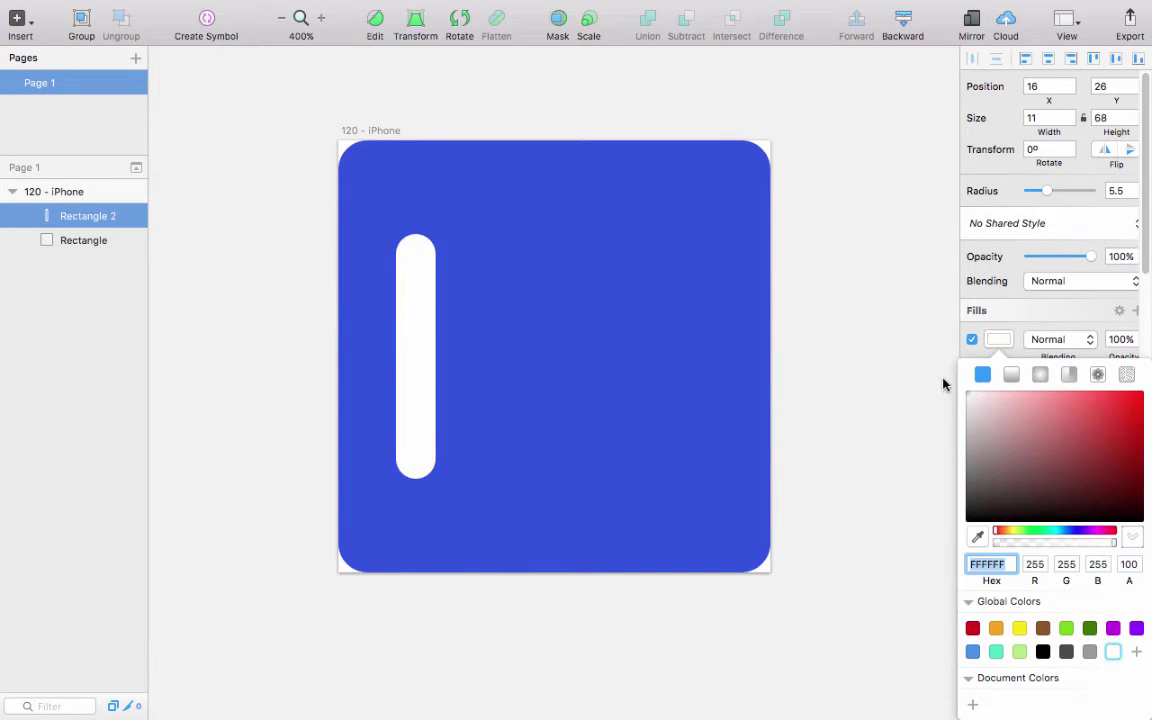
pyautogui.click(450, 306)
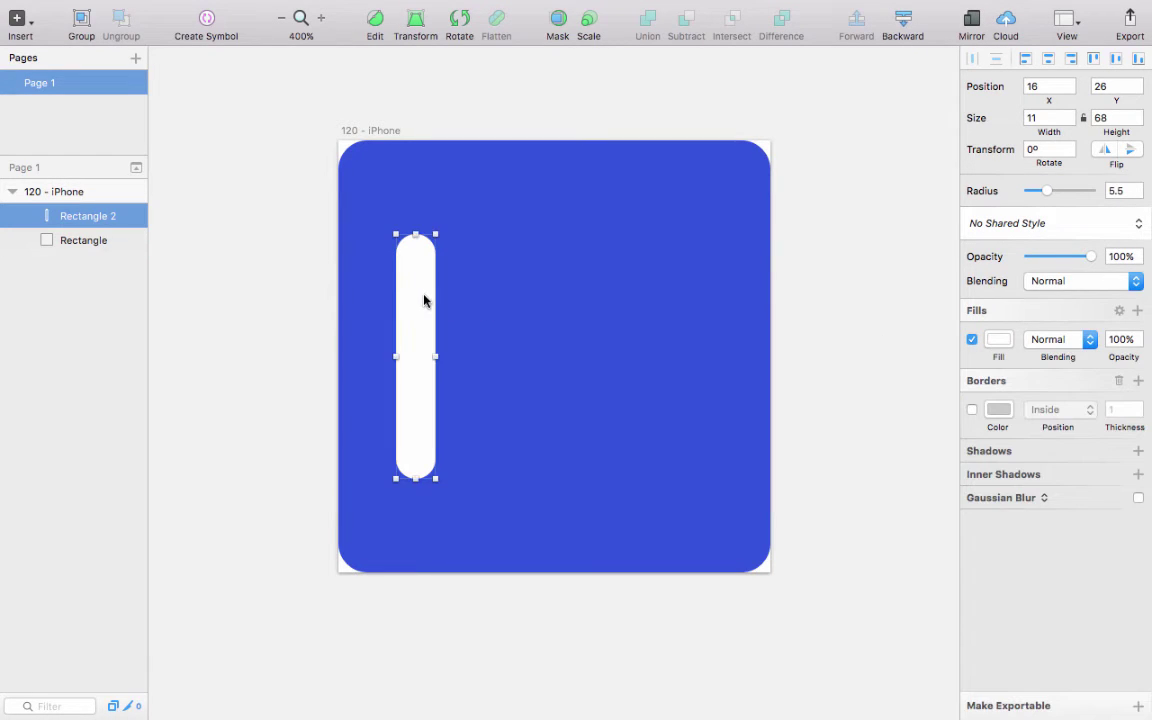
pyautogui.moveTo(422, 298); pyautogui.dragTo(421, 301)
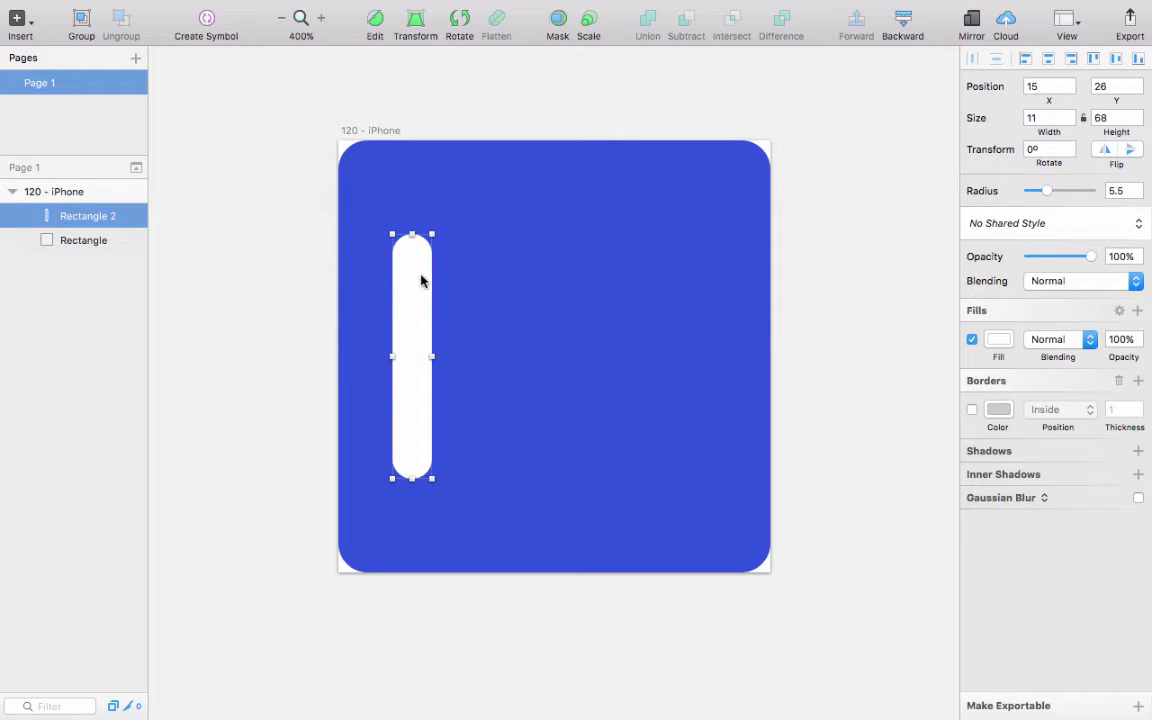
# Copy and paste the white bar, and align the copy exactly over the original at X 15, Y 26
pyautogui.rightClick(417, 272)
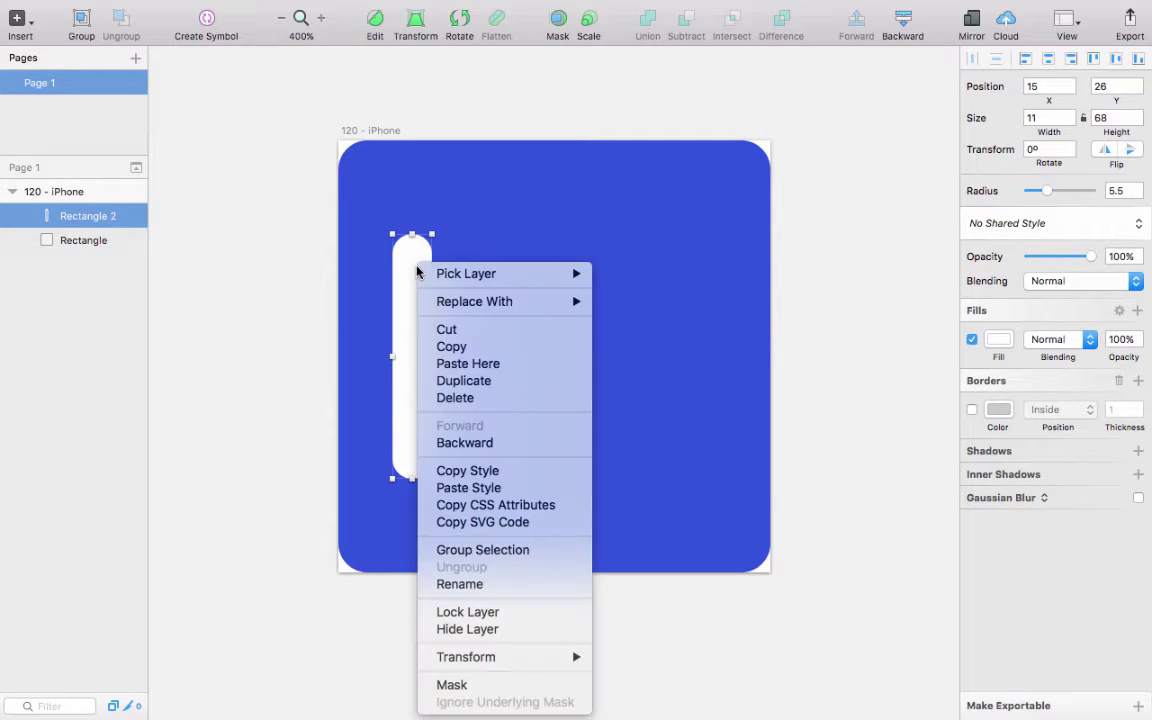
pyautogui.click(486, 347)
pyautogui.rightClick(406, 301)
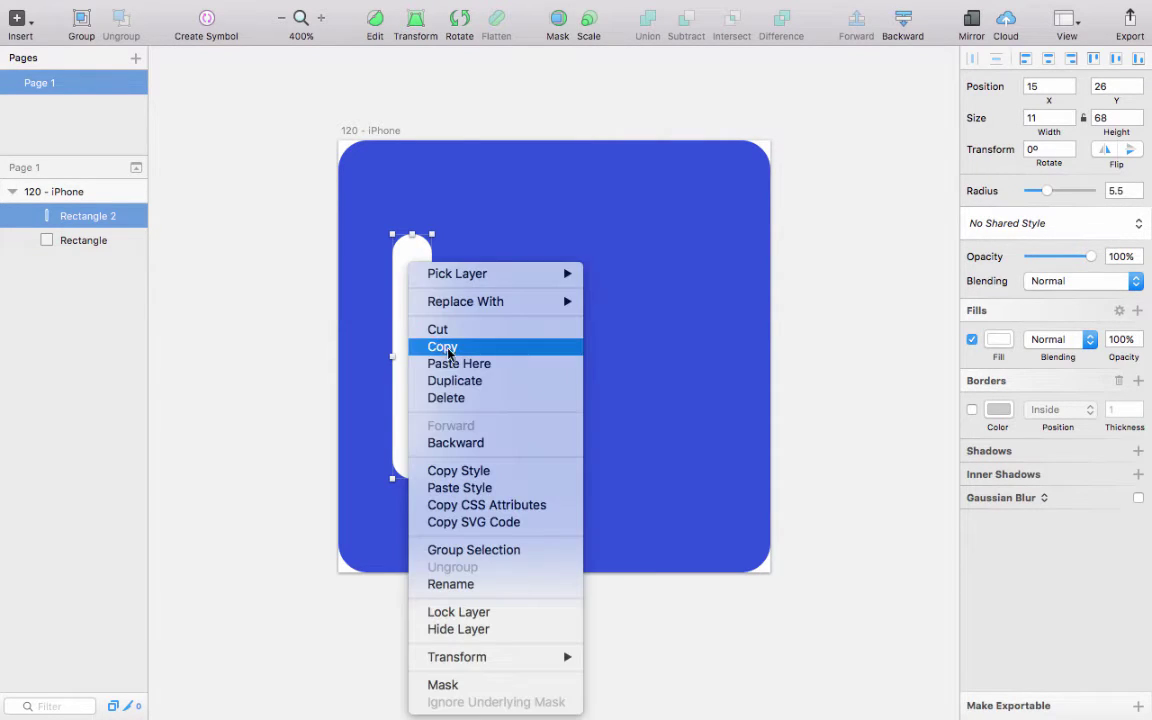
pyautogui.click(450, 364)
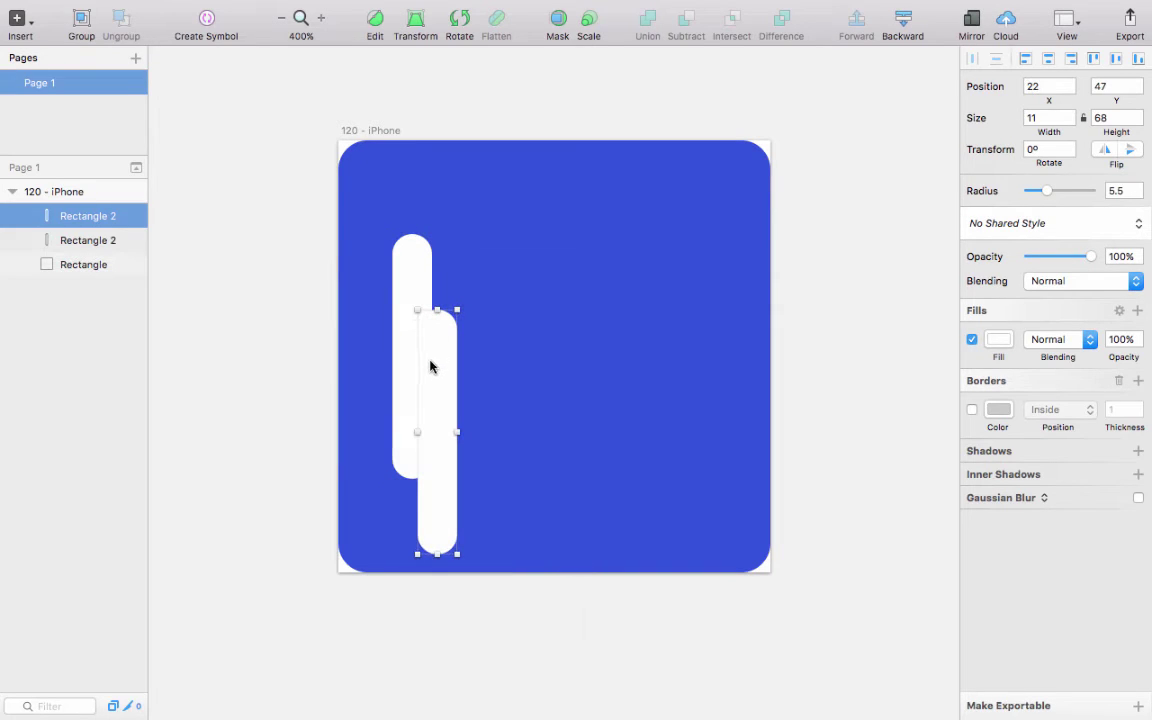
pyautogui.moveTo(430, 366)
pyautogui.mouseDown()
pyautogui.moveTo(452, 375)
pyautogui.moveTo(416, 362)
pyautogui.mouseUp()
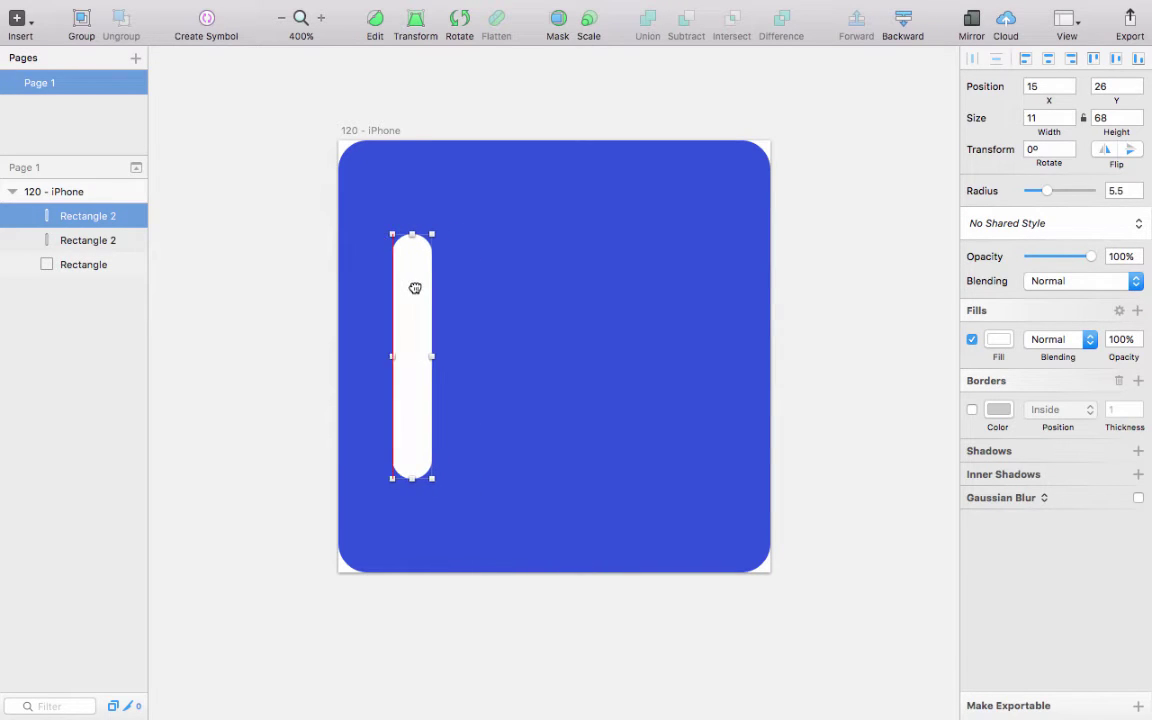
# Rotate the copied white bar to -45° and move it to X 15, Y 26 so it meets the vertical bar's upper end
pyautogui.click(457, 30)
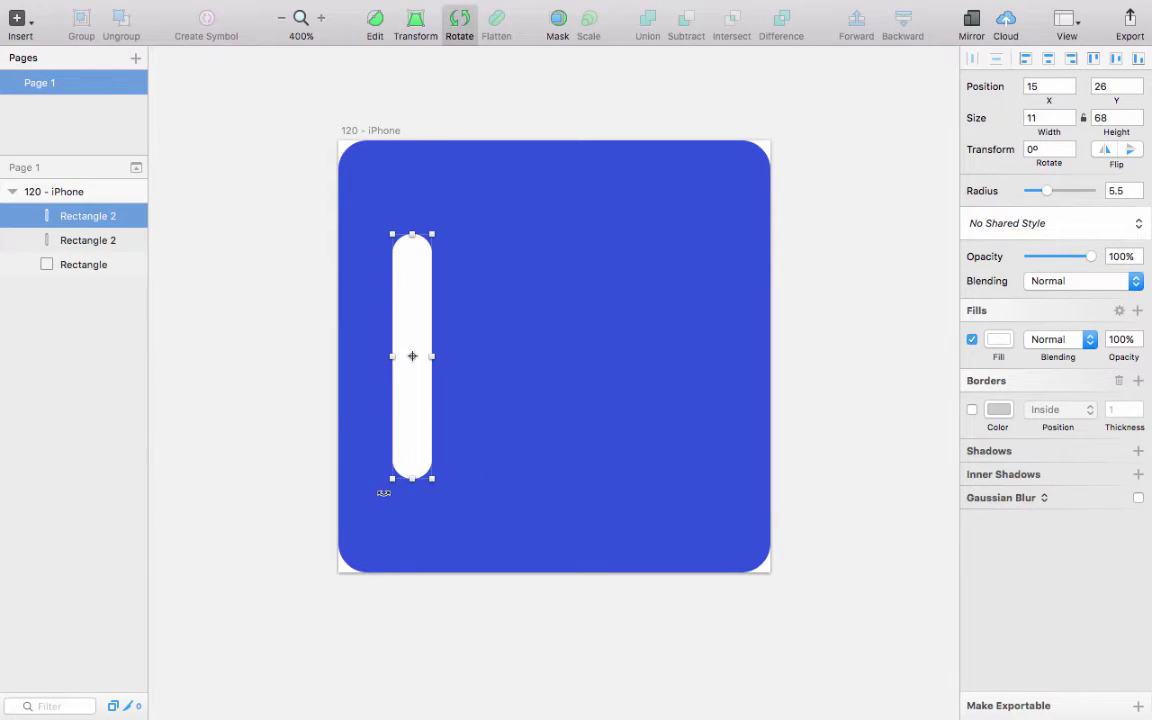
pyautogui.moveTo(383, 493); pyautogui.dragTo(486, 493)
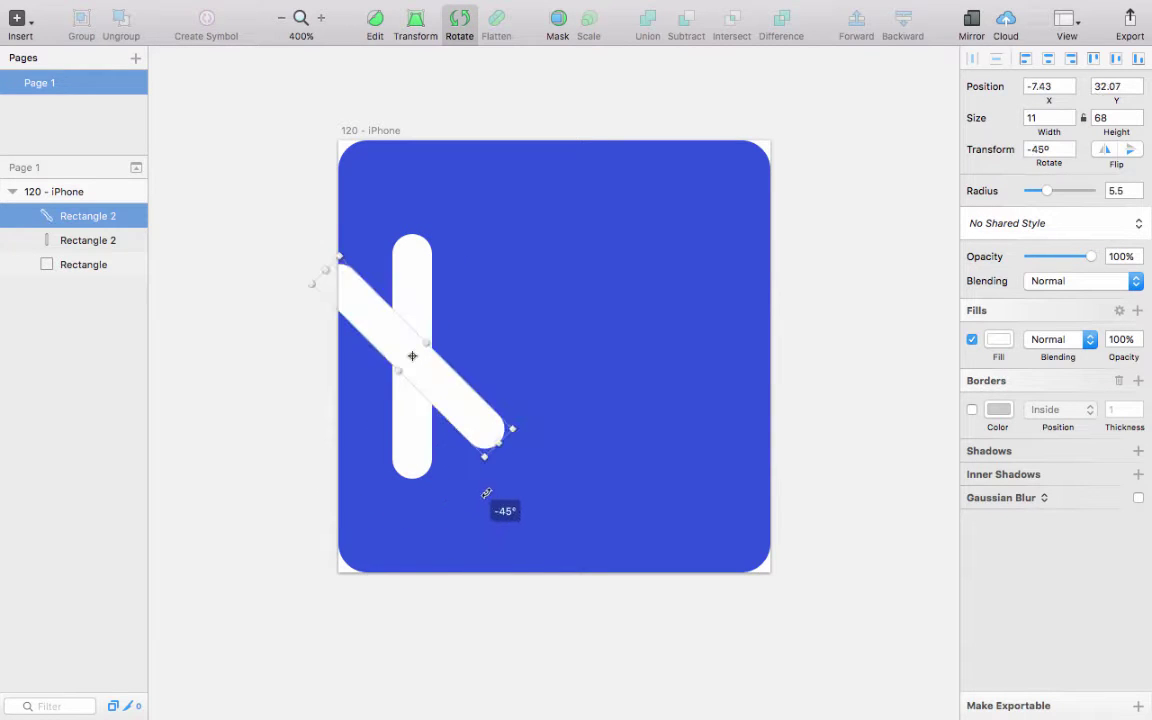
pyautogui.click(432, 386)
pyautogui.moveTo(432, 386); pyautogui.dragTo(516, 357)
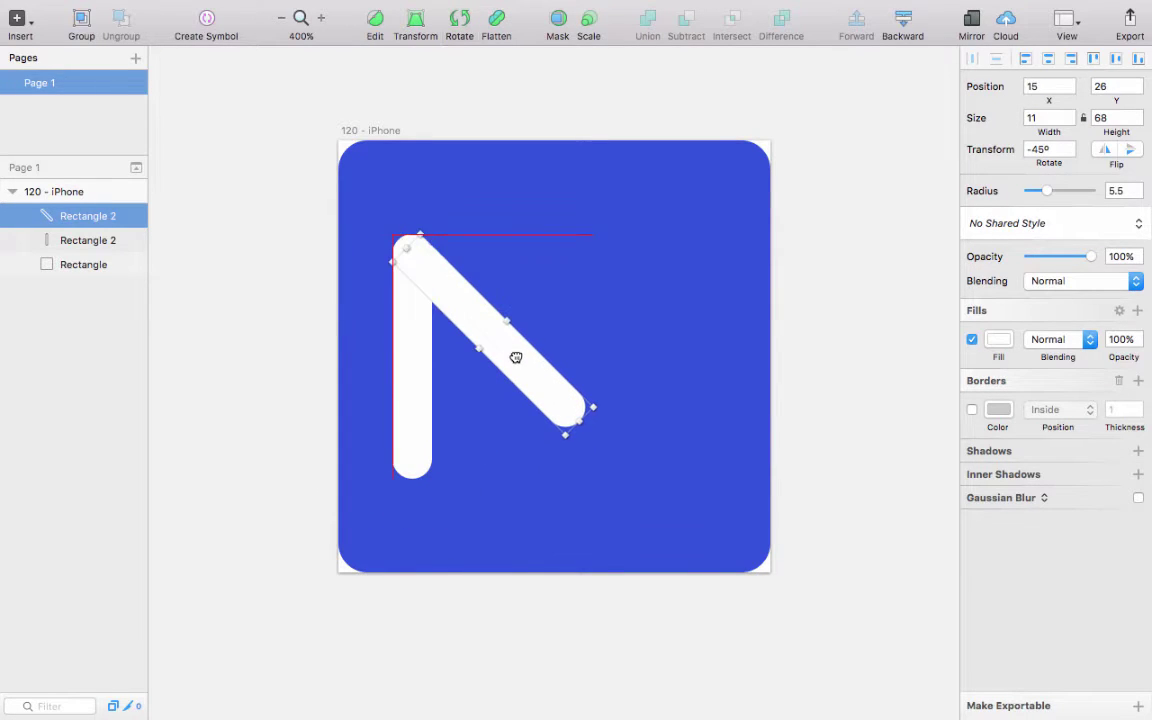
pyautogui.click(535, 446)
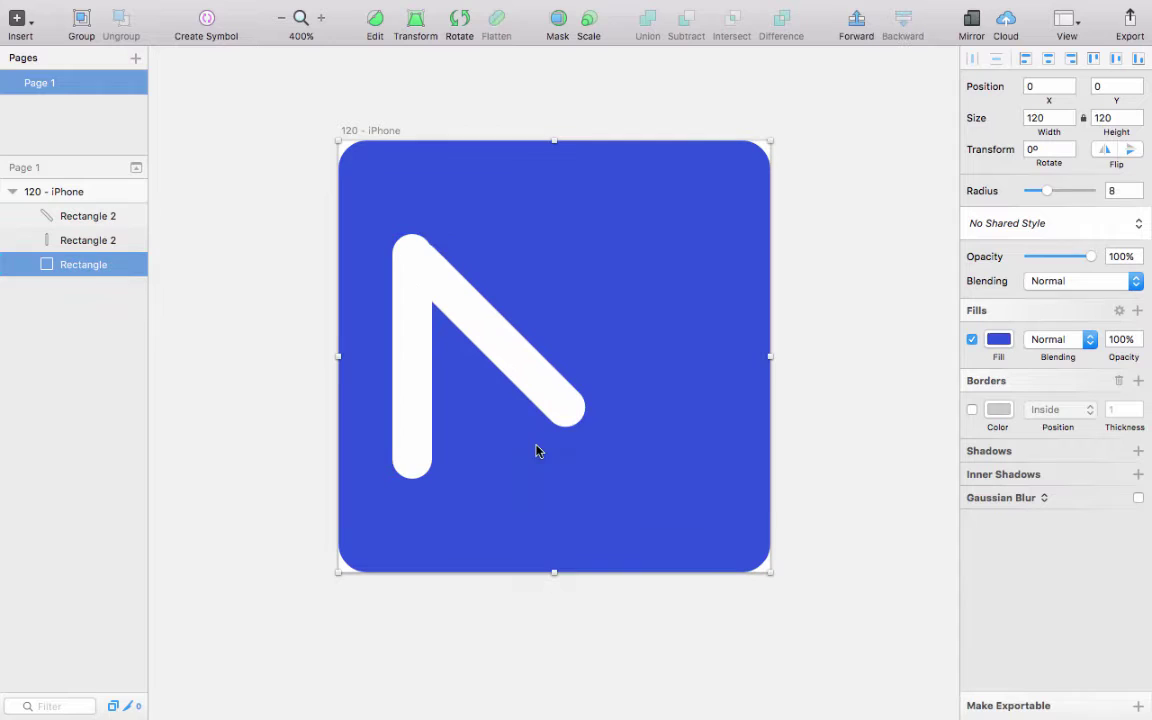
# Shorten the diagonal bar from its lower end to about 54.6 px, keeping its 11 px width
pyautogui.click(525, 362)
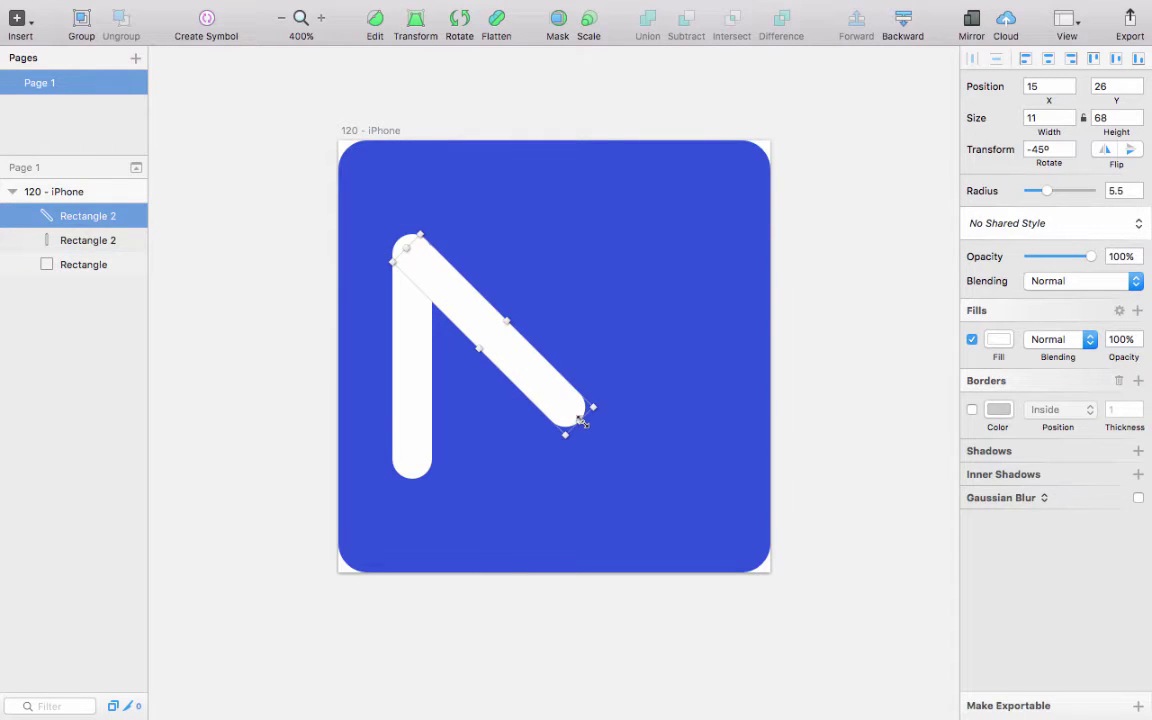
pyautogui.moveTo(582, 421); pyautogui.dragTo(527, 380)
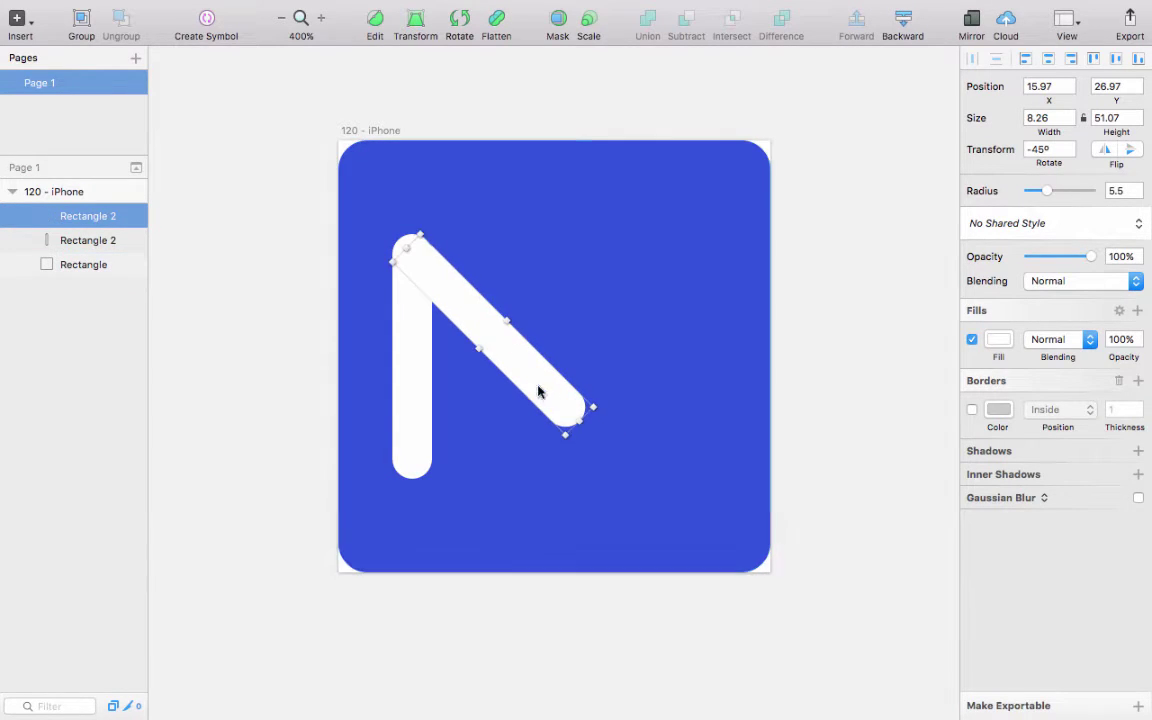
pyautogui.hotkey('ctrl', 'z')
pyautogui.moveTo(580, 424); pyautogui.dragTo(537, 385)
pyautogui.click(807, 296)
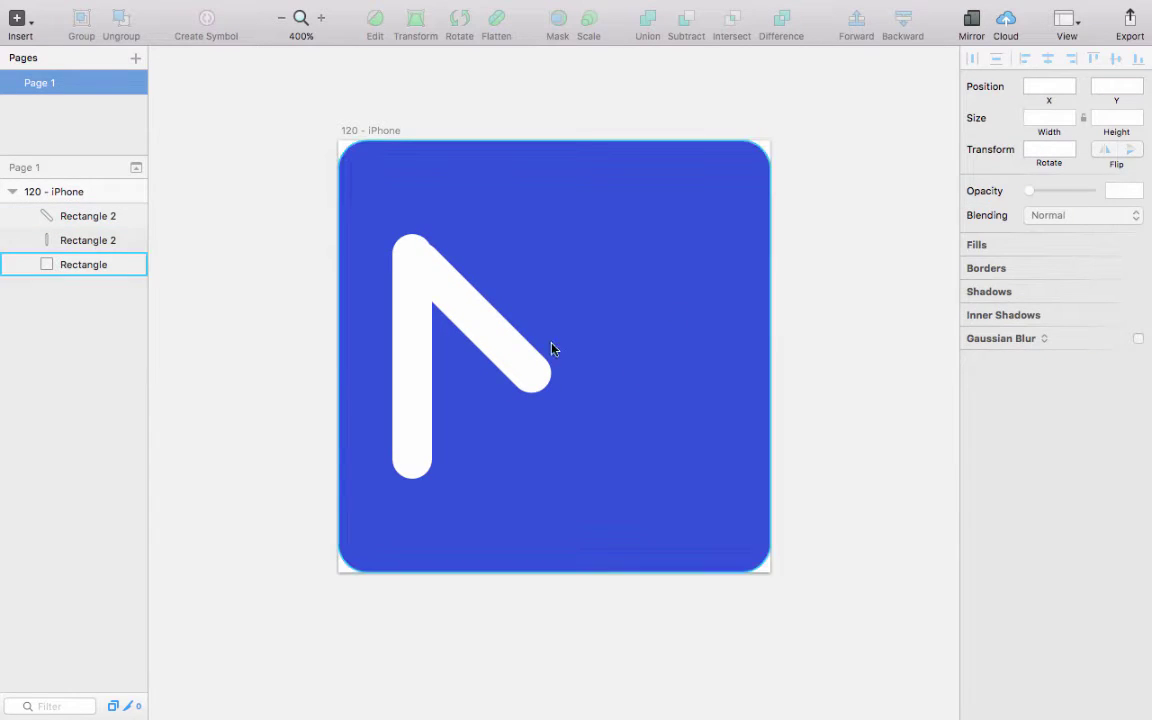
# Place the diagonal bar beneath the vertical bar in the layer order and move it to X 13, Y 24
pyautogui.click(489, 329)
pyautogui.moveTo(80, 226); pyautogui.dragTo(80, 252)
pyautogui.click(800, 306)
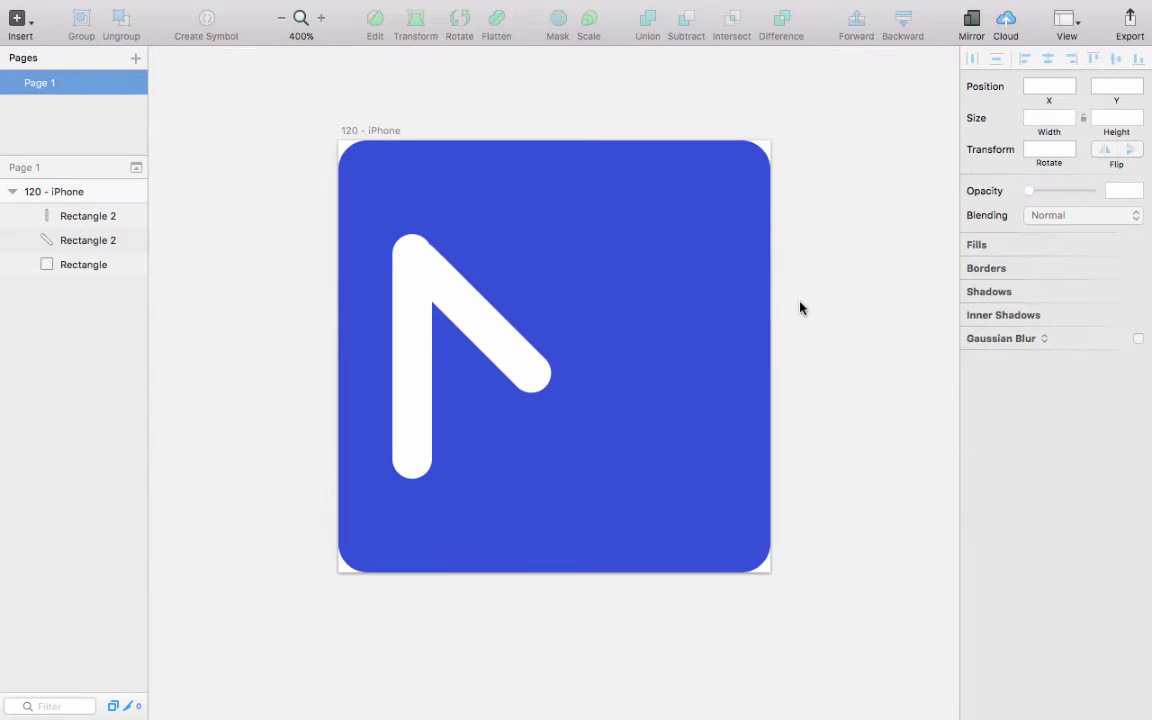
pyautogui.click(467, 328)
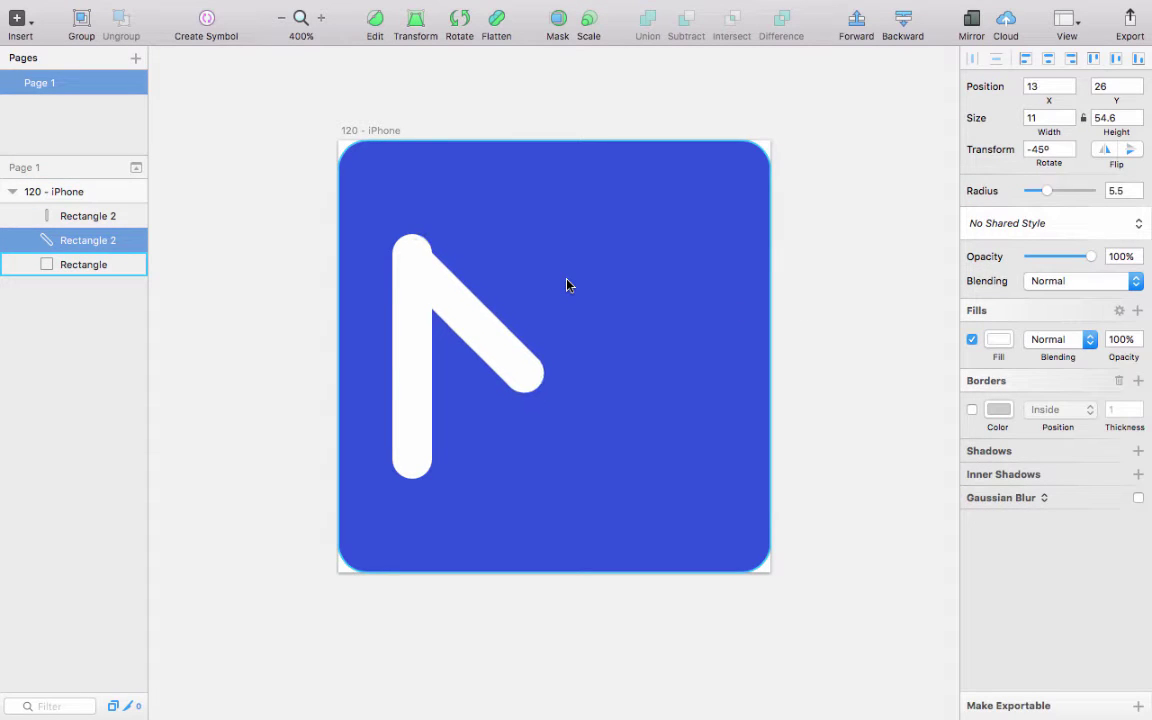
pyautogui.press('Up')
pyautogui.press('Up')
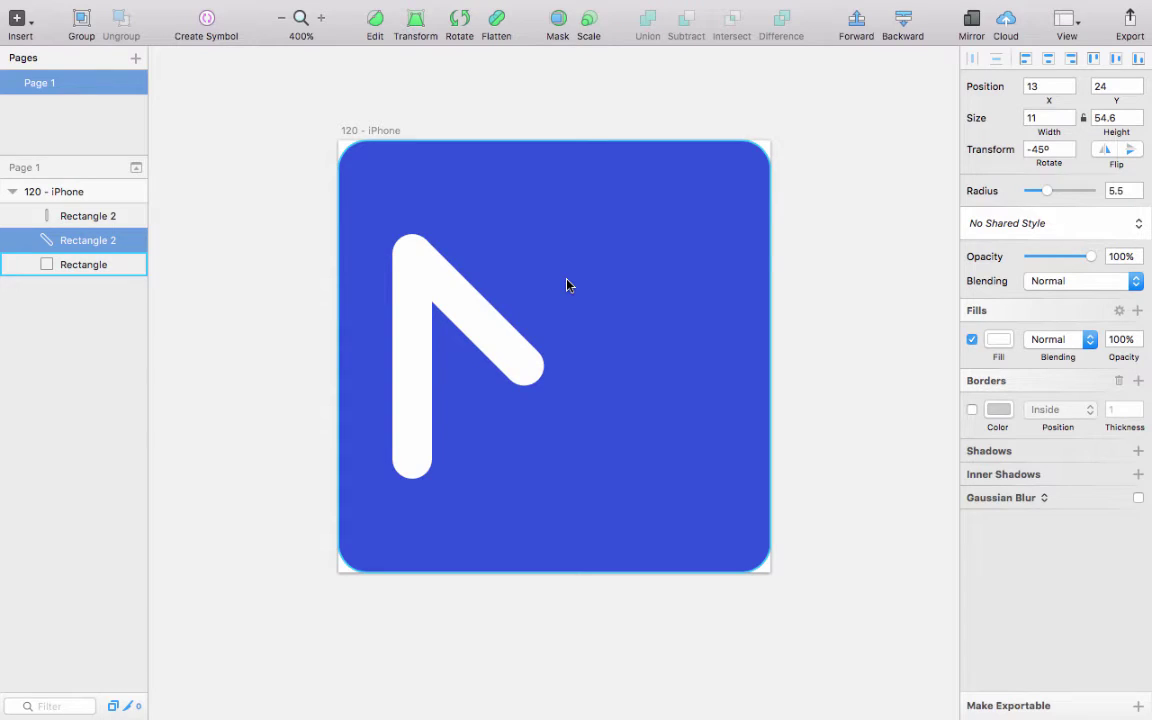
# Group the vertical and diagonal bars and name the group Left
pyautogui.keyDown('shift'); pyautogui.click(85, 216); pyautogui.keyUp('shift')
pyautogui.rightClick(84, 217)
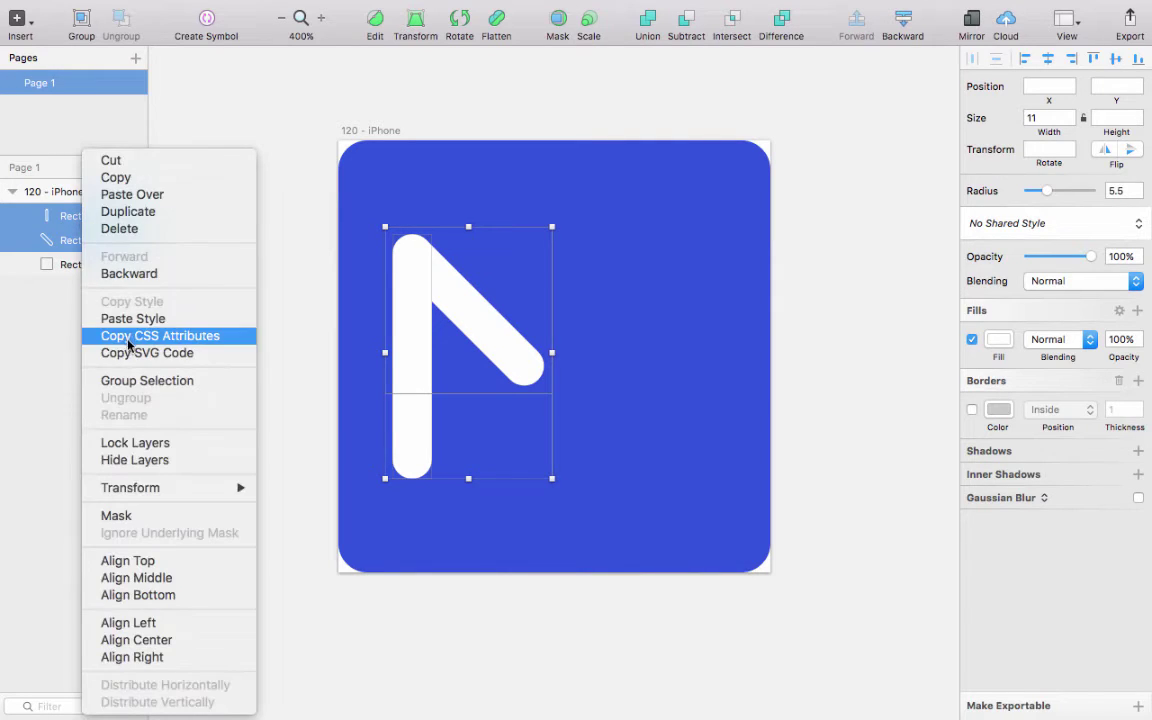
pyautogui.click(139, 380)
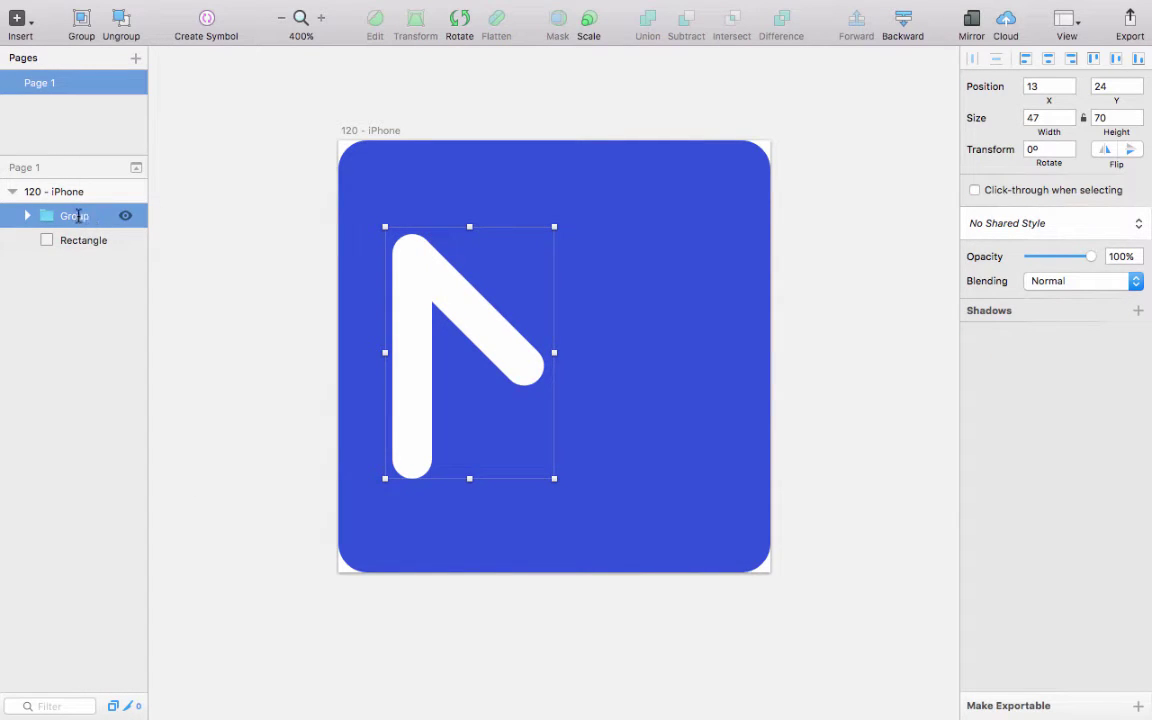
pyautogui.doubleClick(78, 216)
pyautogui.write('Left')
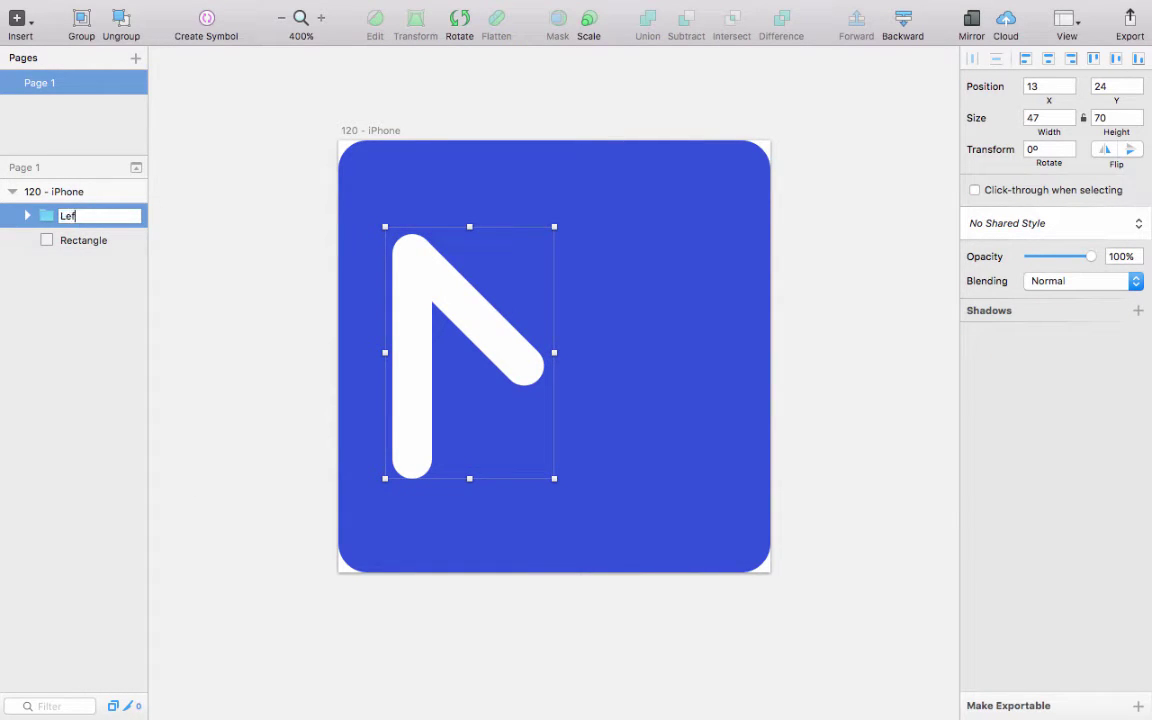
pyautogui.press('Return')
# Copy the Left group, paste the copy over it and rename the copy Right
pyautogui.rightClick(72, 220)
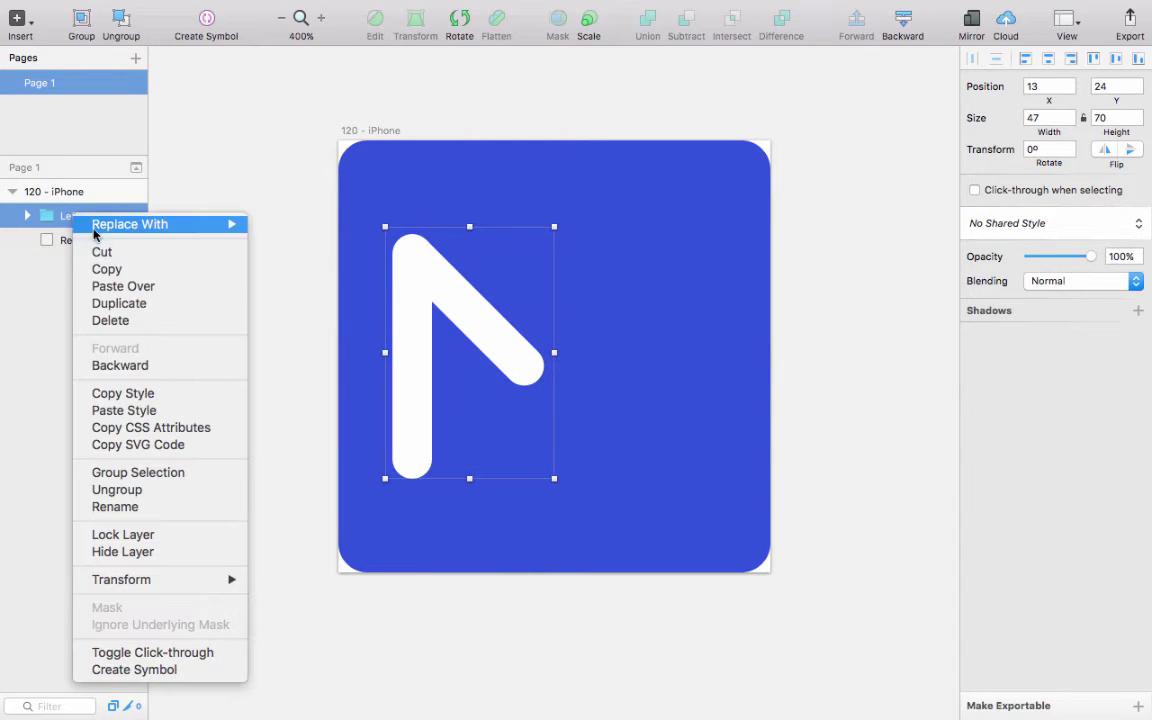
pyautogui.click(122, 266)
pyautogui.rightClick(84, 223)
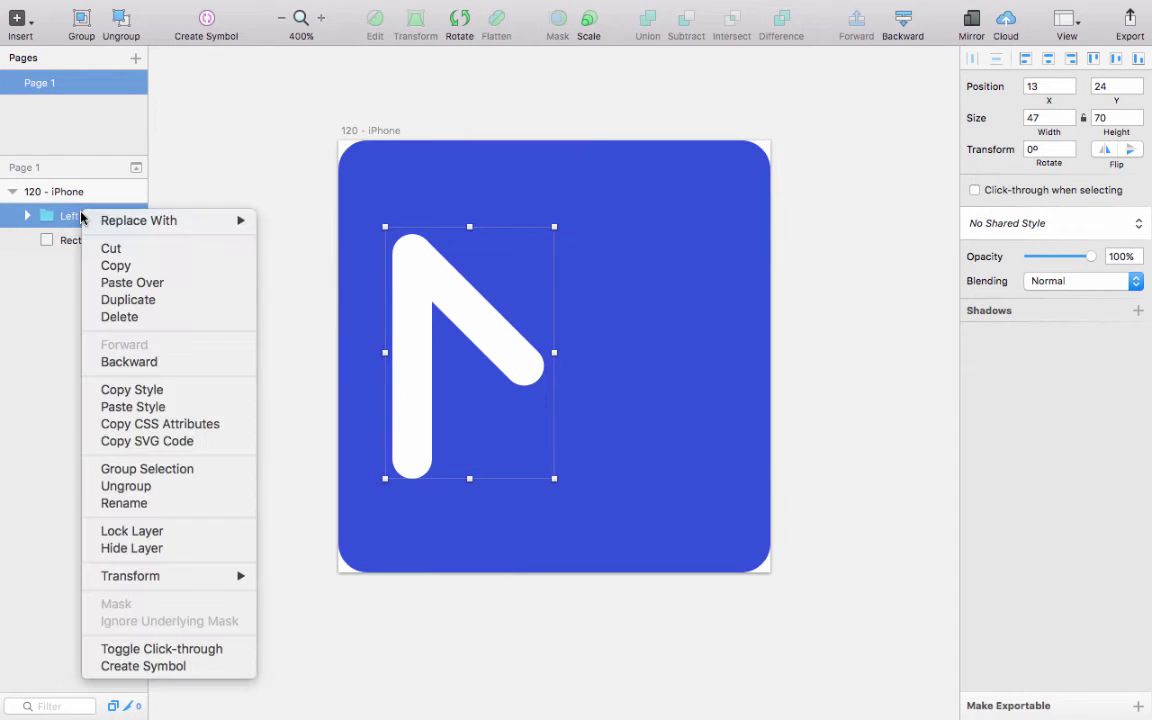
pyautogui.click(147, 283)
pyautogui.doubleClick(72, 218)
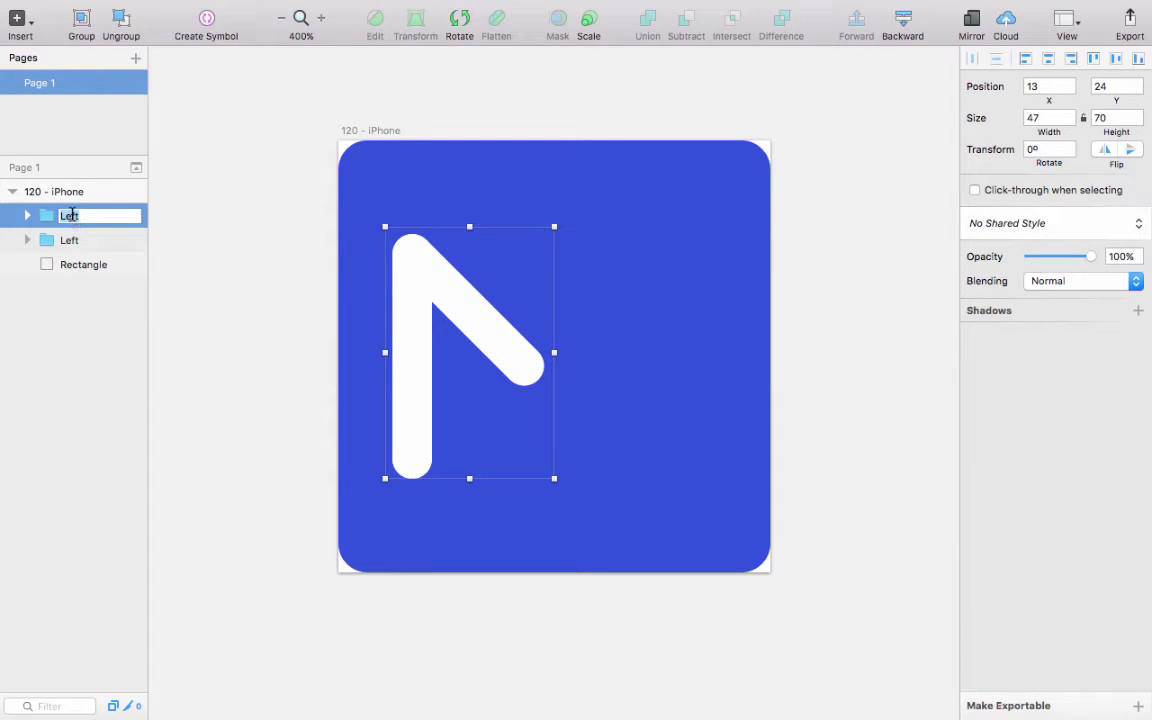
pyautogui.write('Right')
pyautogui.press('Return')
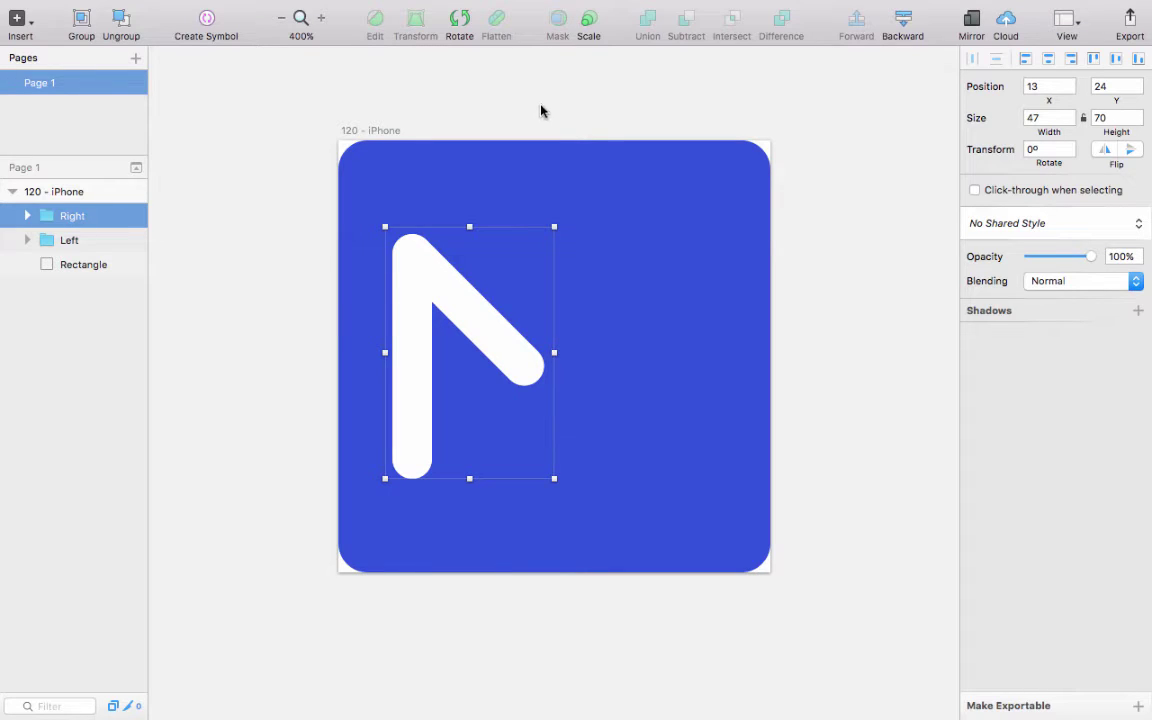
# Move the Right group horizontally to X 63, keeping it level with the Left group
pyautogui.hotkey('shift', 'Right')
pyautogui.hotkey('shift', 'Right')
pyautogui.hotkey('shift', 'Right')
pyautogui.hotkey('shift', 'Right')
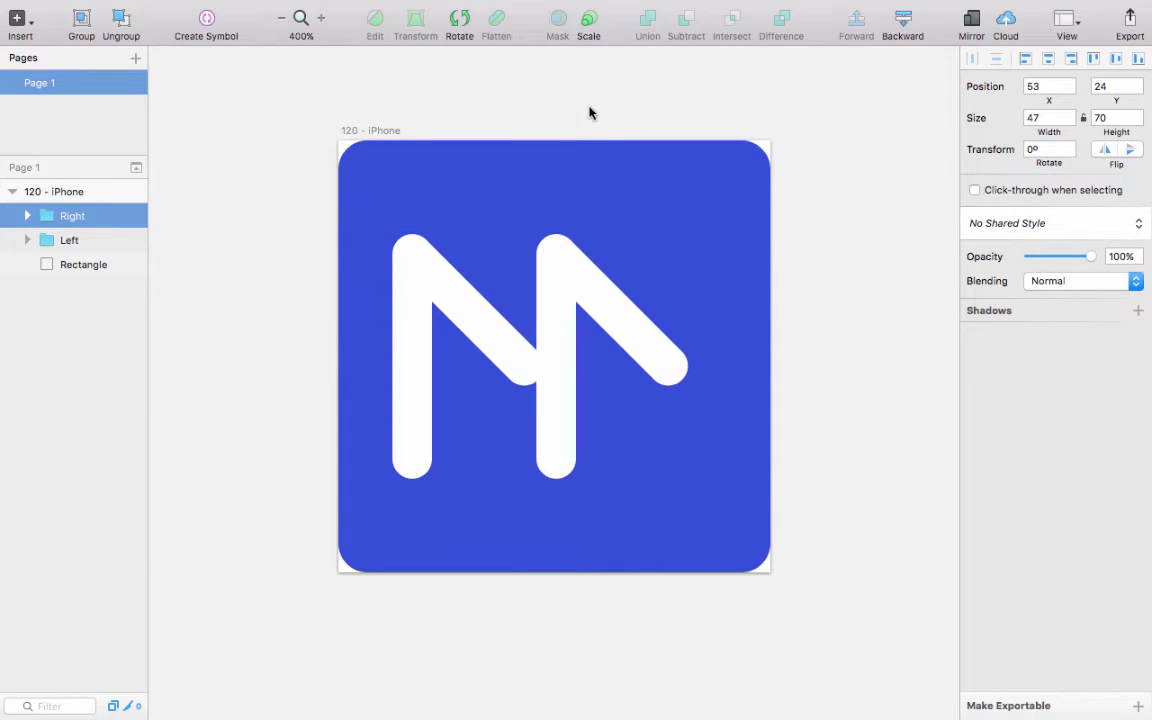
pyautogui.hotkey('shift', 'Right')
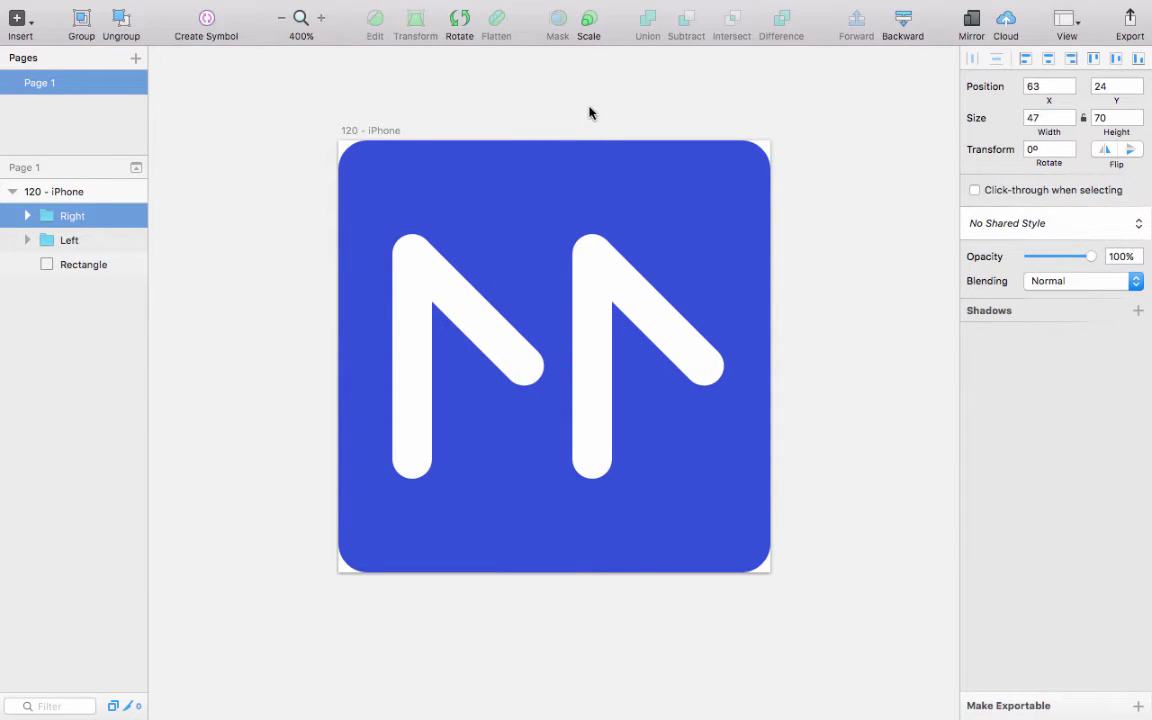
# Try rotating the Right group to -180° and undo the rotation
pyautogui.click(459, 20)
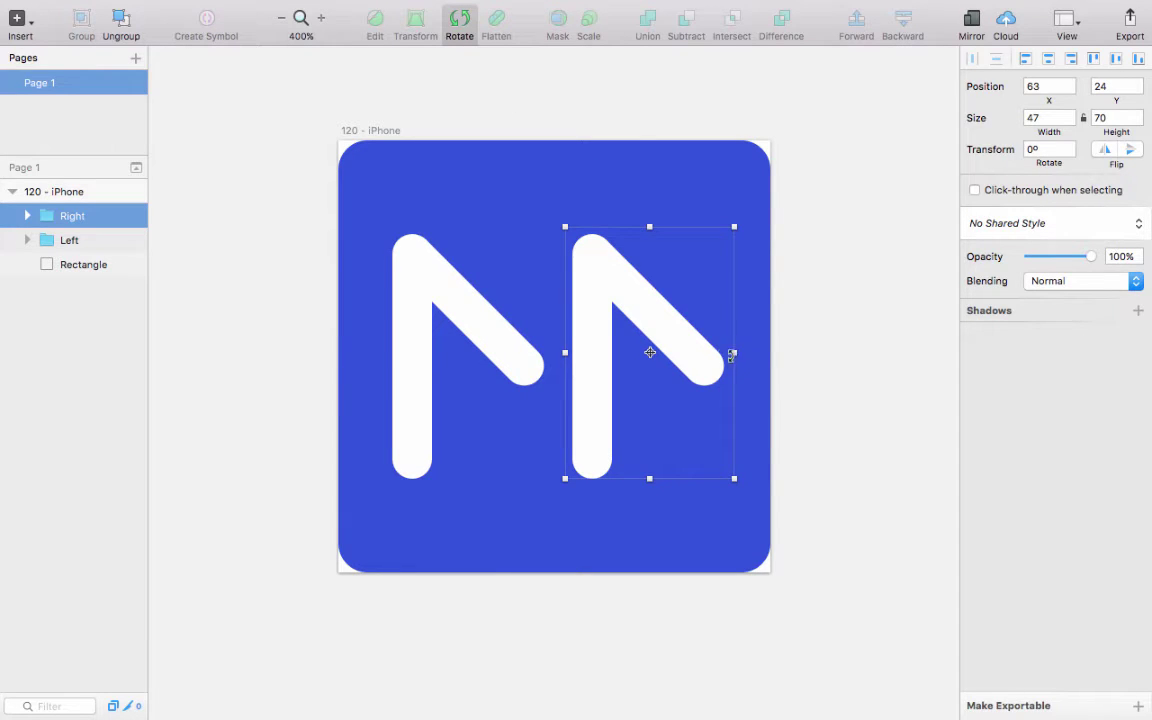
pyautogui.moveTo(732, 355); pyautogui.dragTo(478, 358)
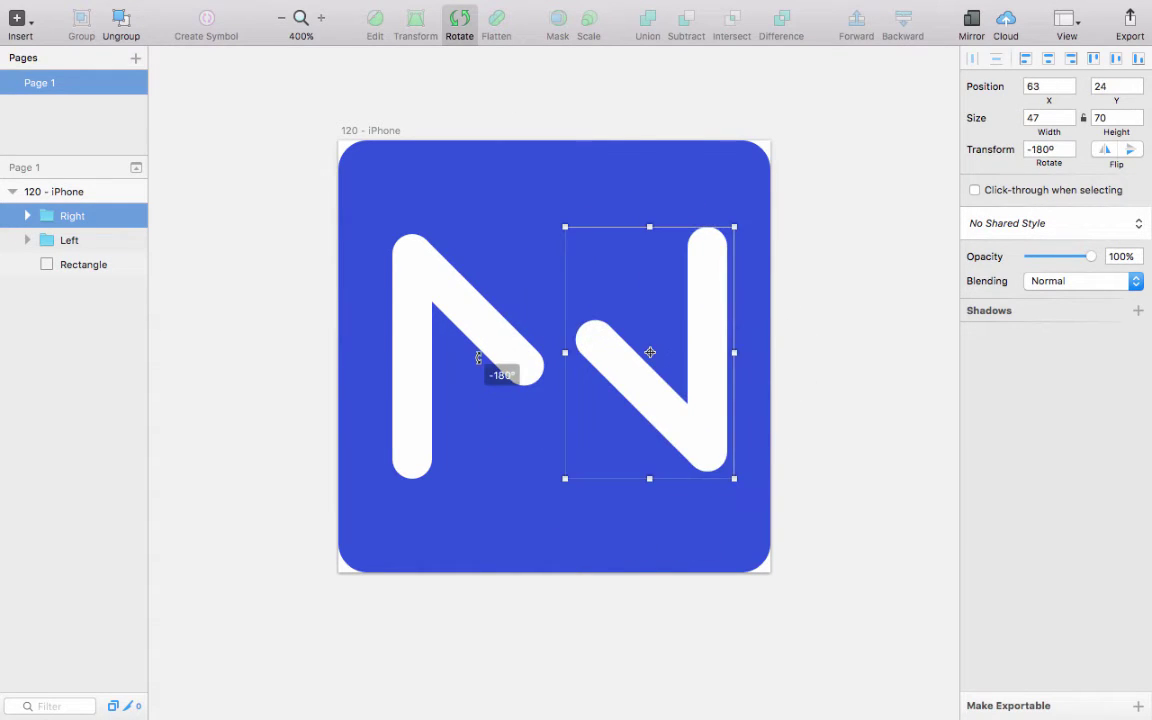
pyautogui.press('Escape')
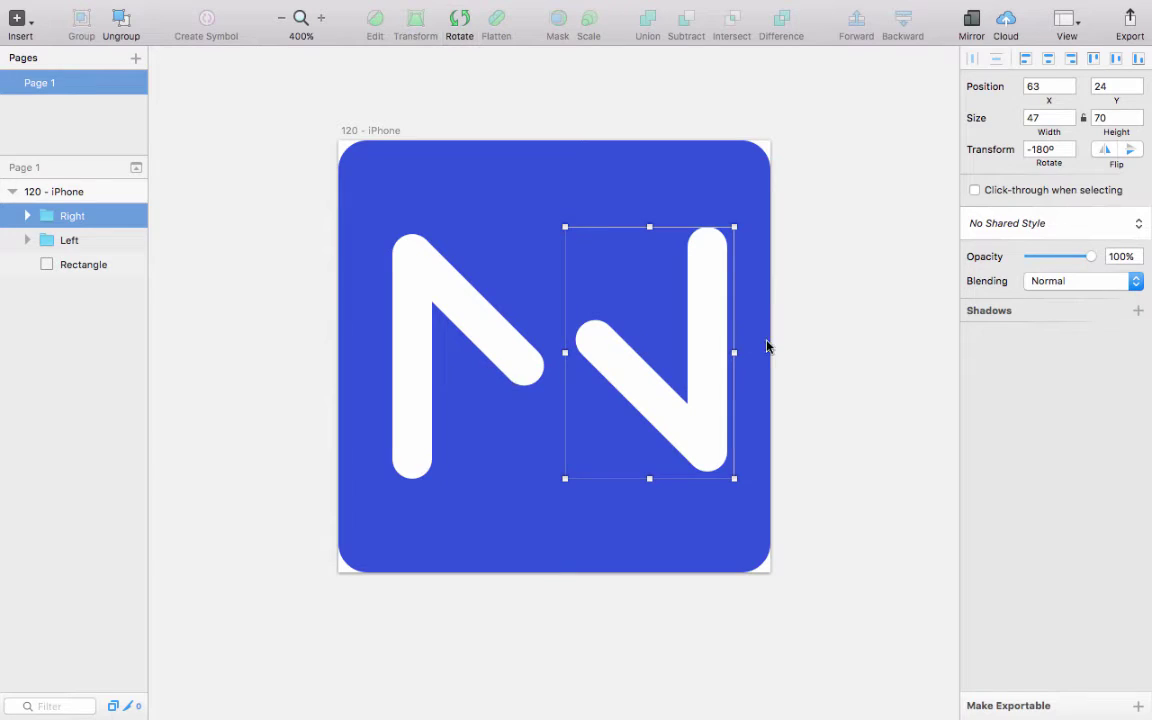
pyautogui.press('super+z')
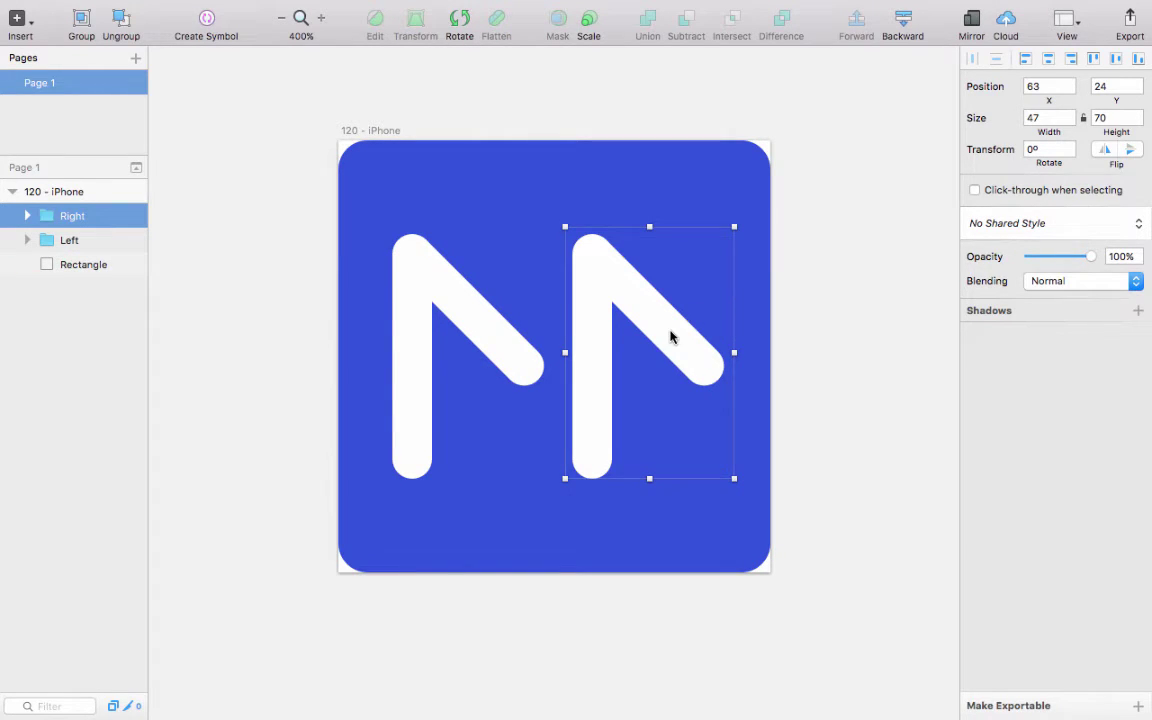
# Move the Right group to X 73 and rotate only its diagonal bar to -315°
pyautogui.hotkey('shift', 'Right')
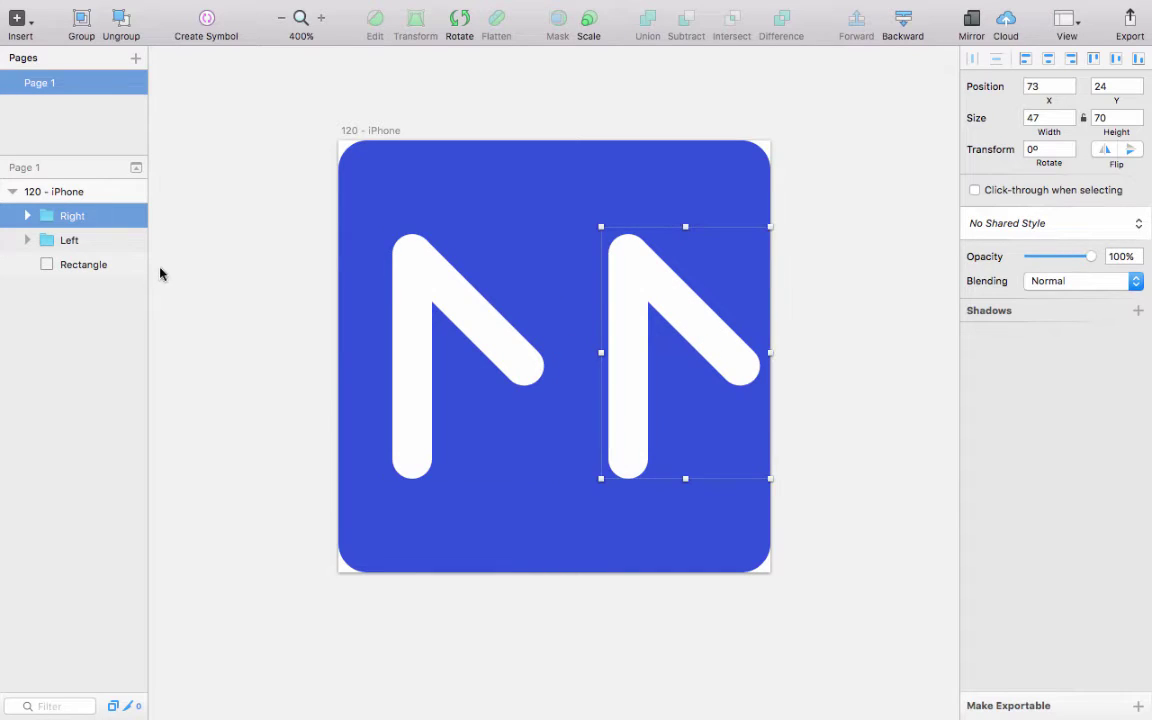
pyautogui.doubleClick(668, 309)
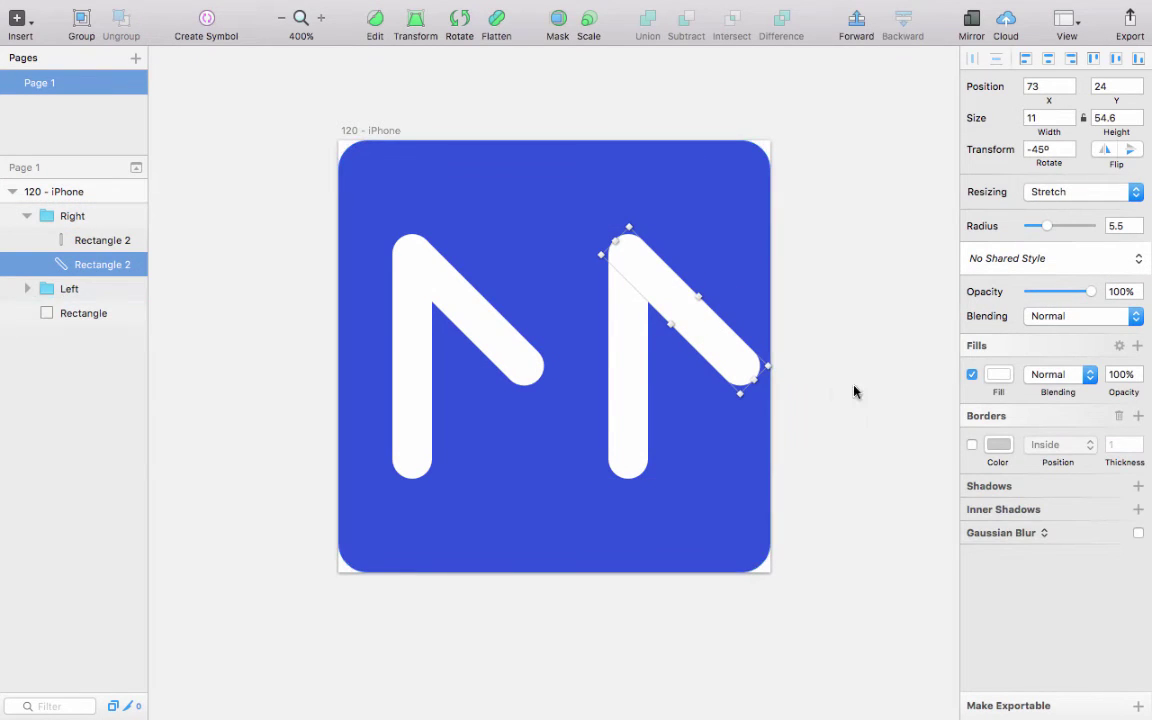
pyautogui.click(462, 22)
pyautogui.moveTo(807, 360); pyautogui.dragTo(636, 425)
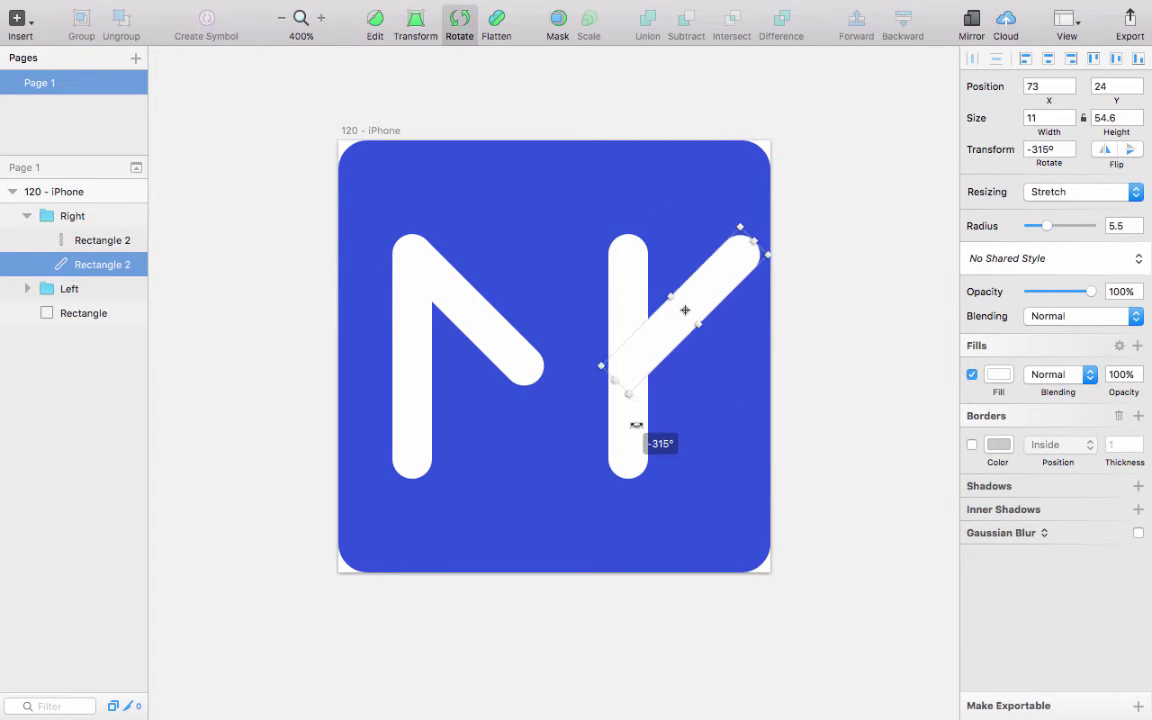
# Position the Right group's diagonal bar at X 44, Y 24 so its lower end meets the Left group's diagonal
pyautogui.moveTo(728, 301); pyautogui.dragTo(612, 289)
pyautogui.click(607, 334)
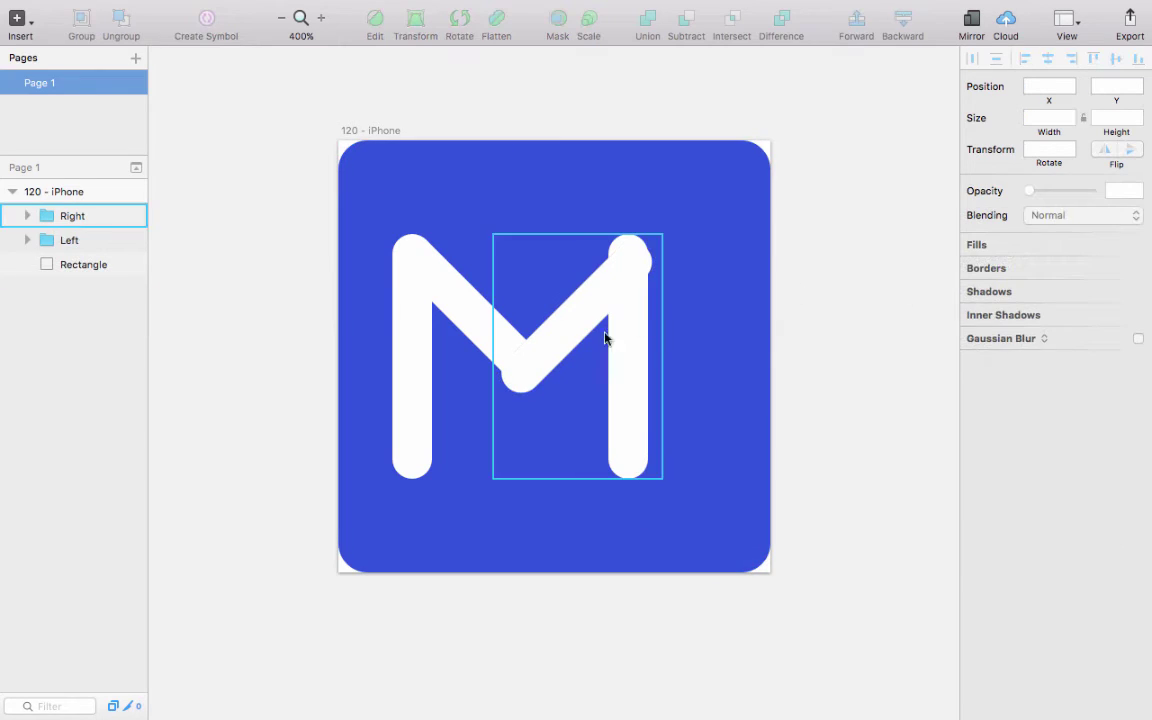
pyautogui.doubleClick(559, 341)
pyautogui.press('Up')
pyautogui.press('Up')
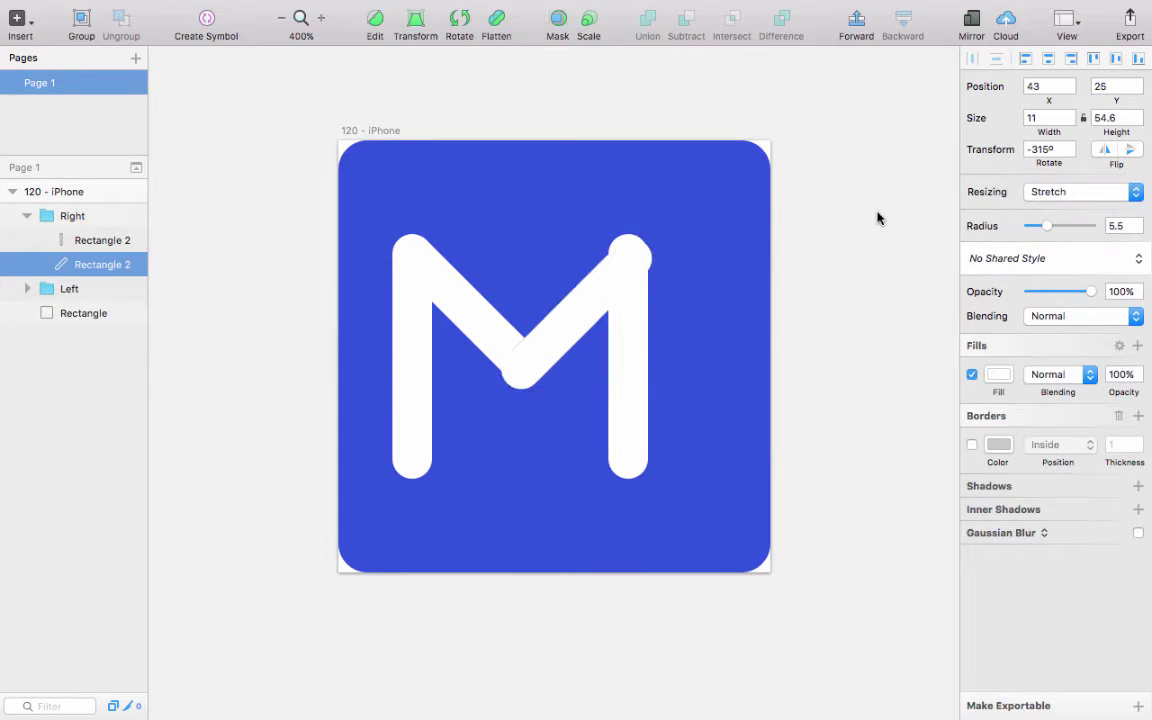
pyautogui.press('Right')
pyautogui.press('Down')
pyautogui.press('Down')
# Move the Right group's vertical bar to X 77, Y 27 so its upper end meets the right diagonal
pyautogui.click(625, 345)
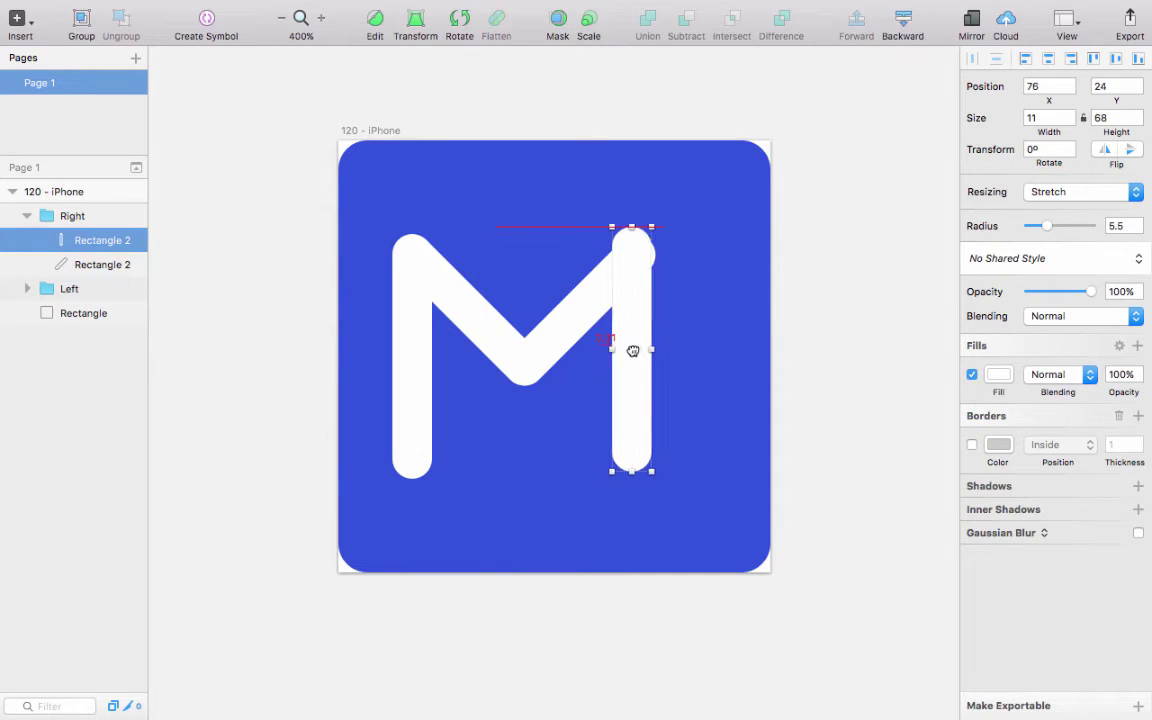
pyautogui.moveTo(633, 351); pyautogui.dragTo(645, 362)
pyautogui.click(662, 337)
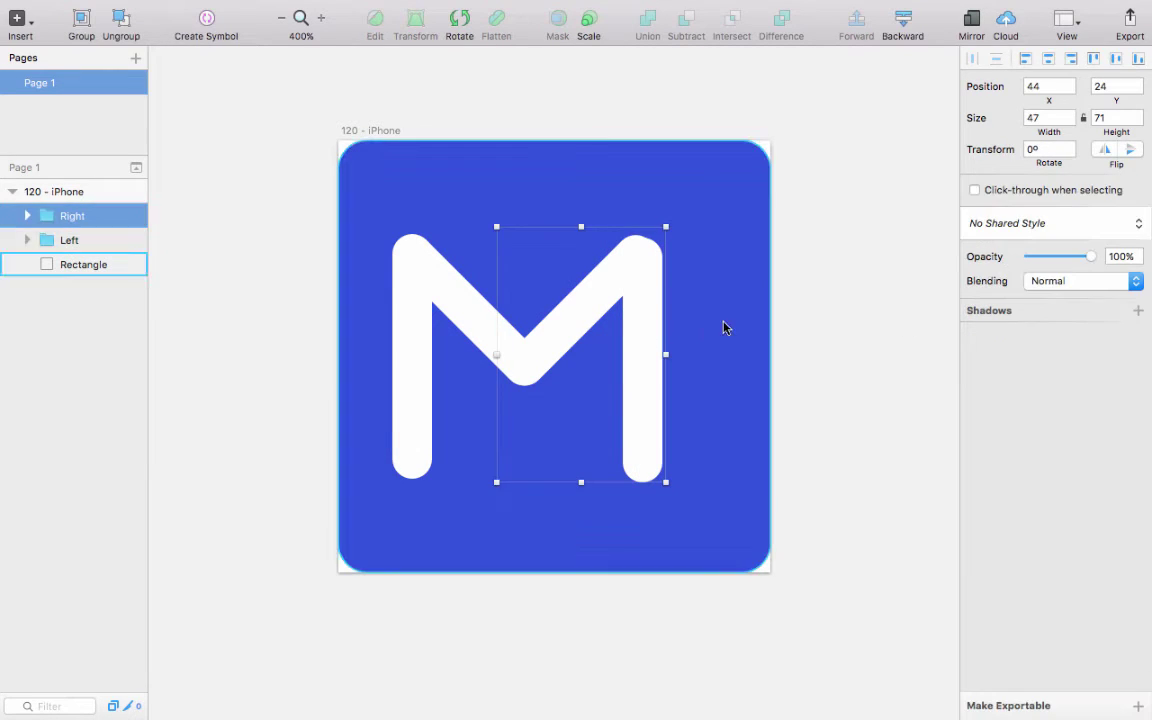
pyautogui.doubleClick(643, 327)
pyautogui.press('Left')
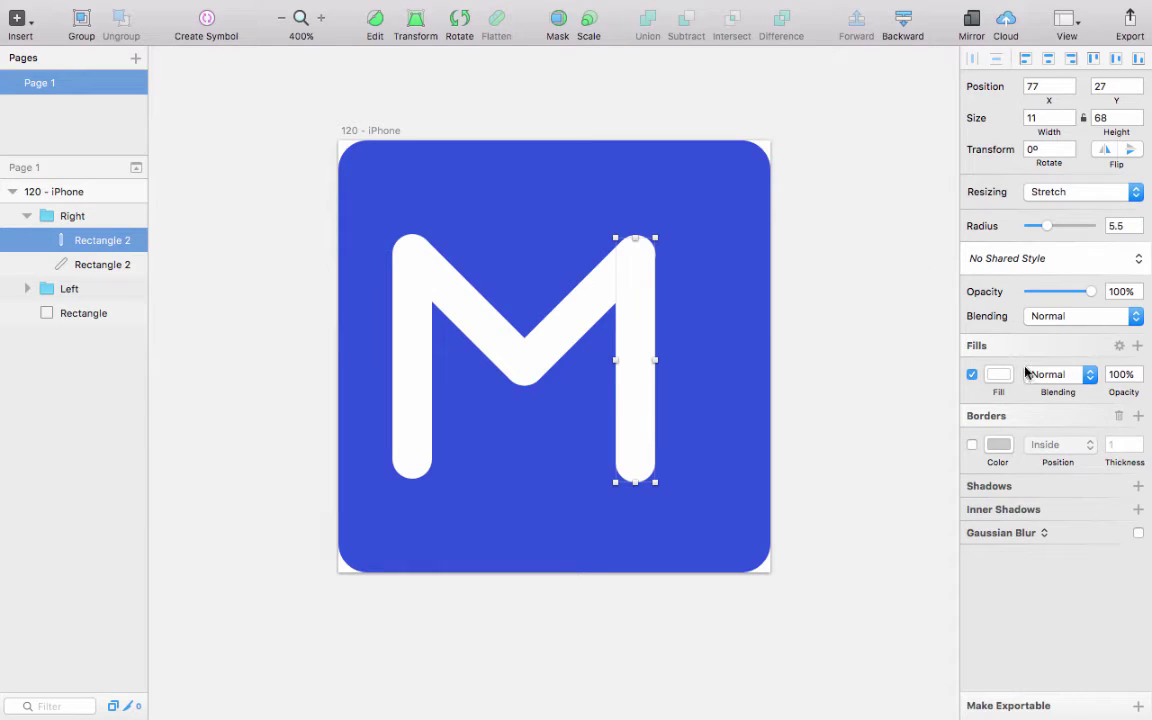
# Restore the Right group's vertical bar to 100% opacity after trying 50%, and set its diagonal bar's opacity to 80%
pyautogui.press('5')
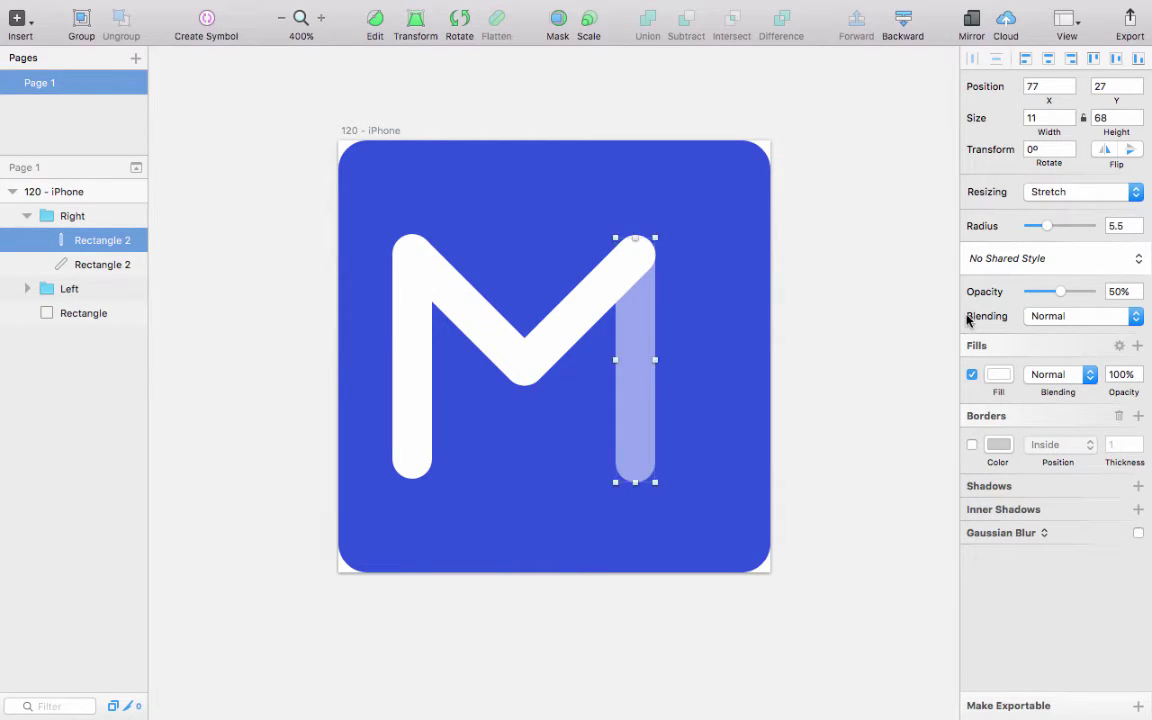
pyautogui.press('0')
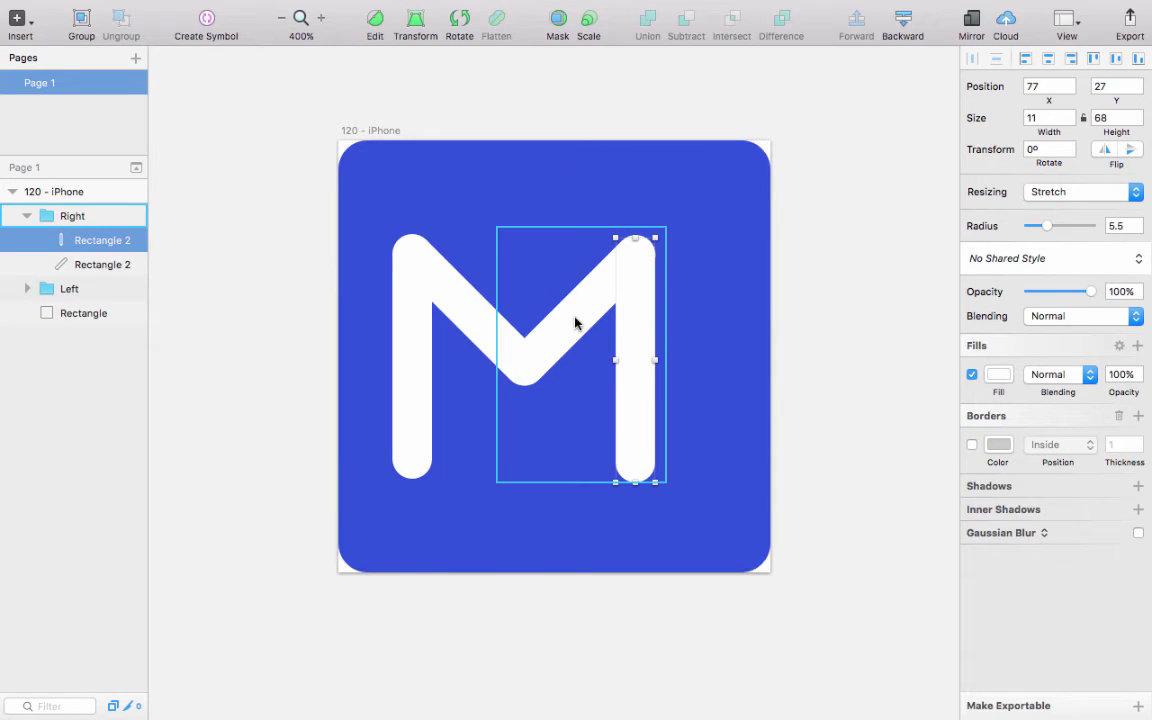
pyautogui.click(66, 268)
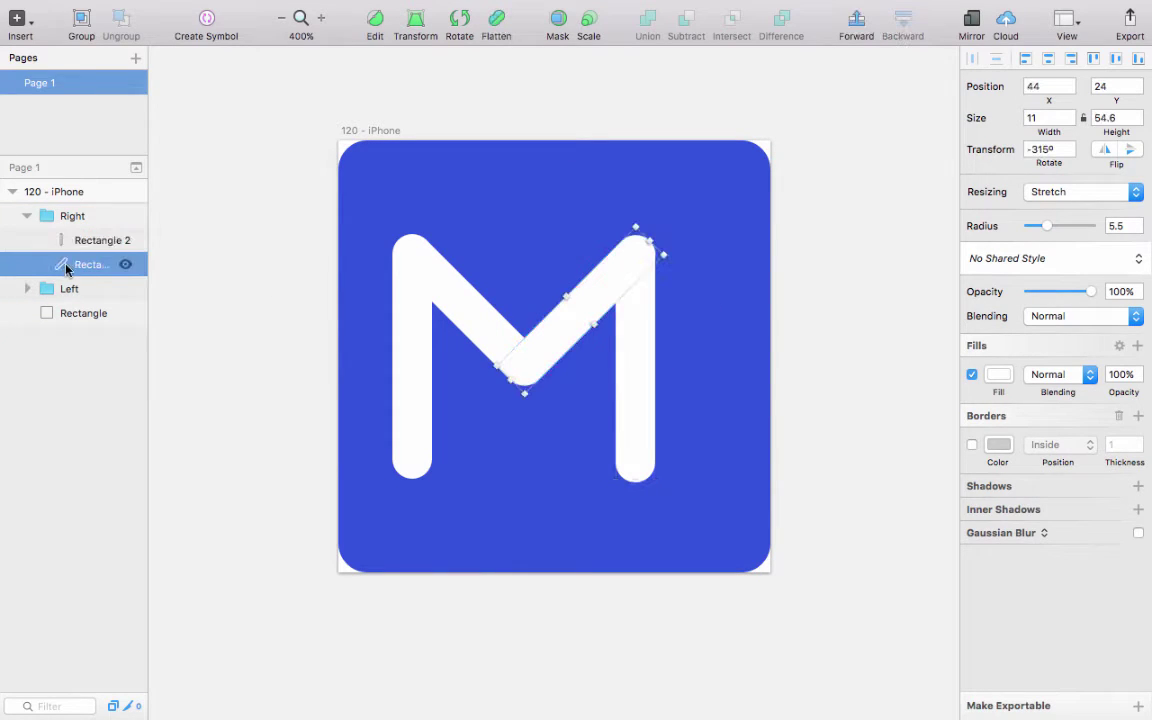
pyautogui.press('8')
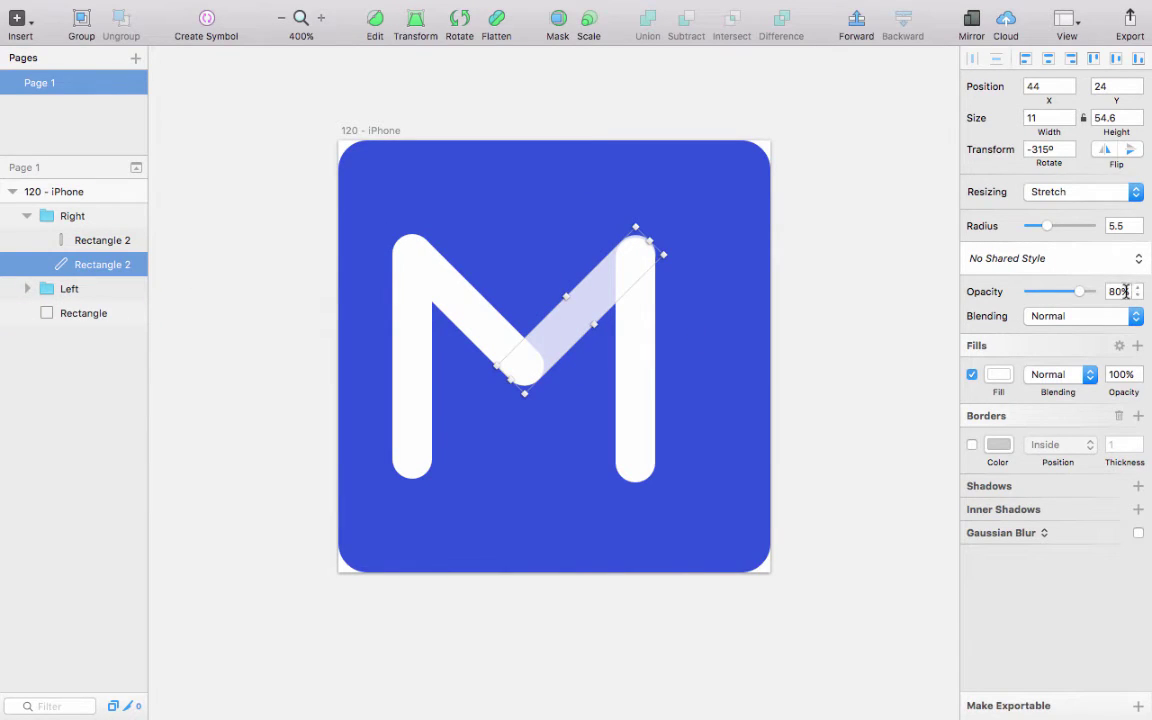
# Set the opacity of both diagonal bars, in the Right and Left groups, to 50%
pyautogui.moveTo(1131, 291); pyautogui.dragTo(1102, 292)
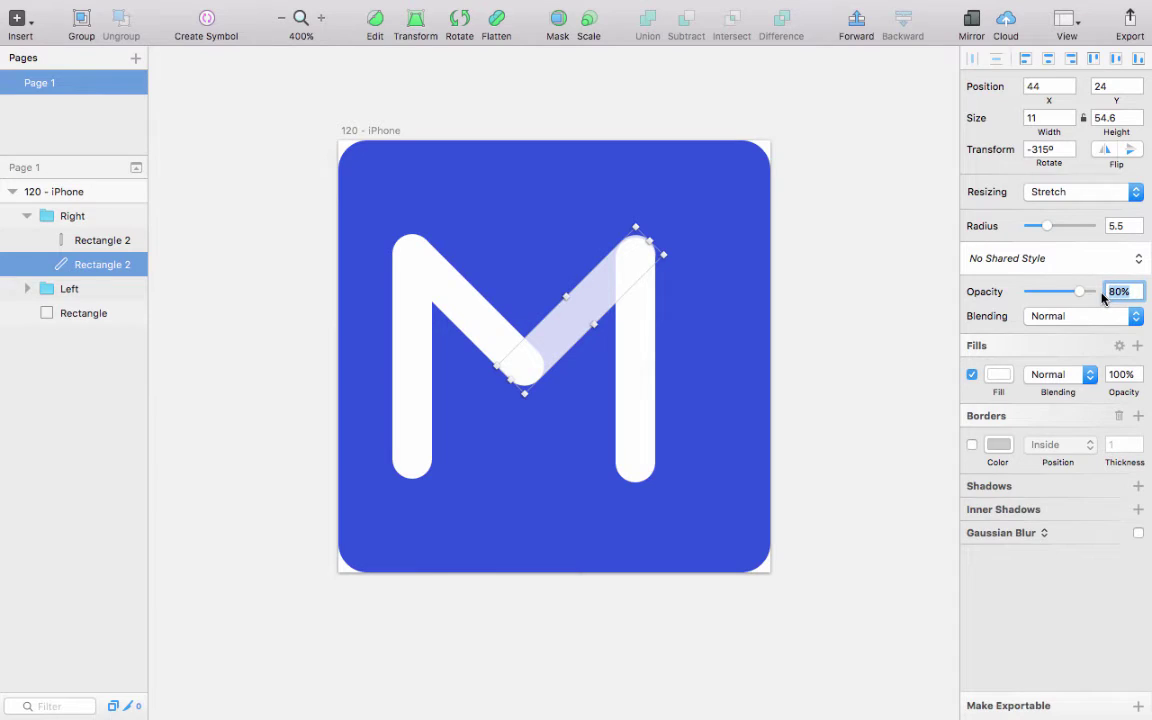
pyautogui.write('50')
pyautogui.press('Return')
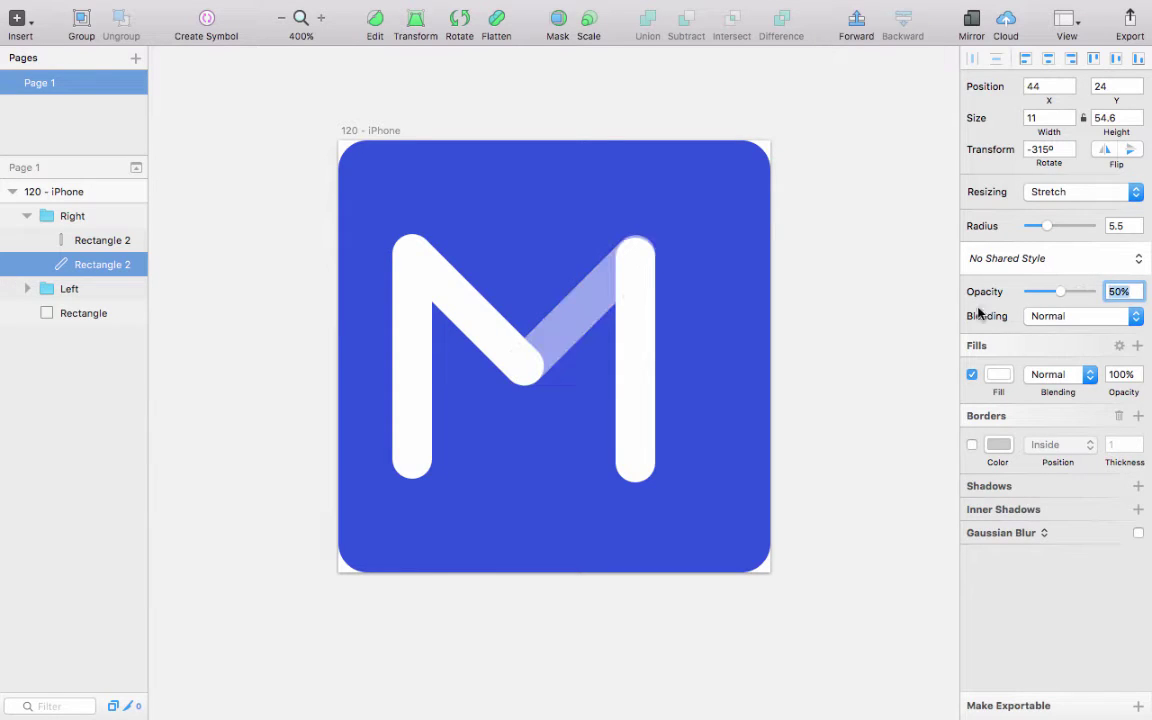
pyautogui.doubleClick(478, 334)
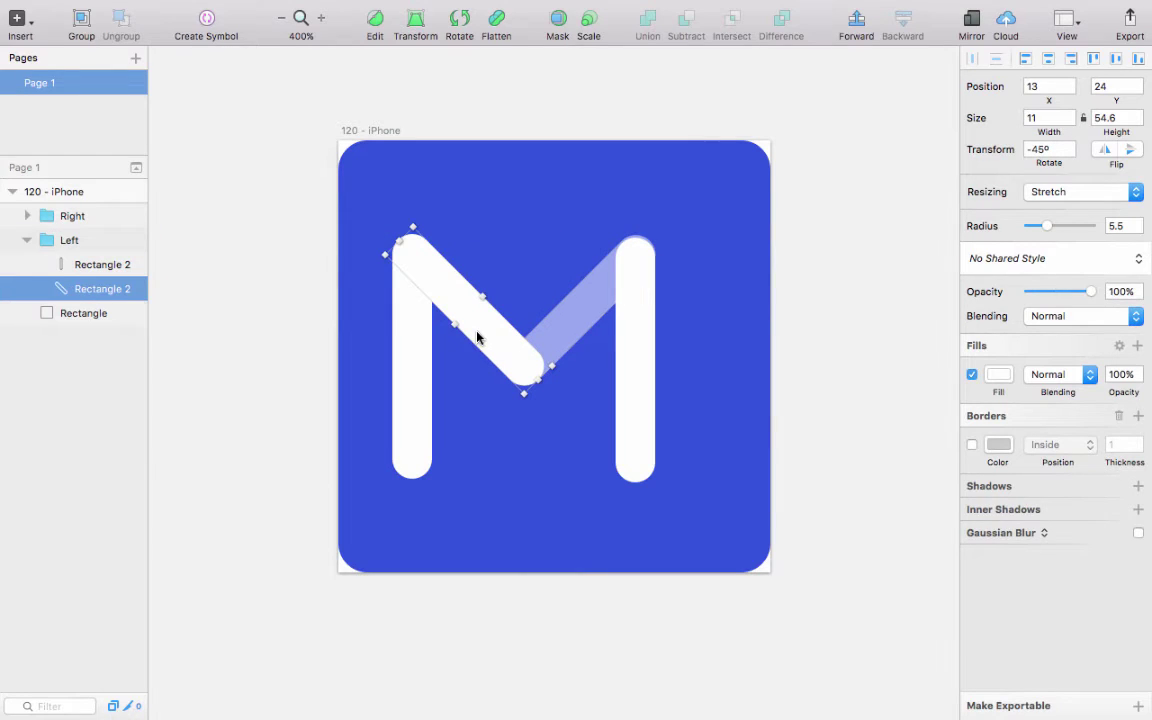
pyautogui.click(1110, 291)
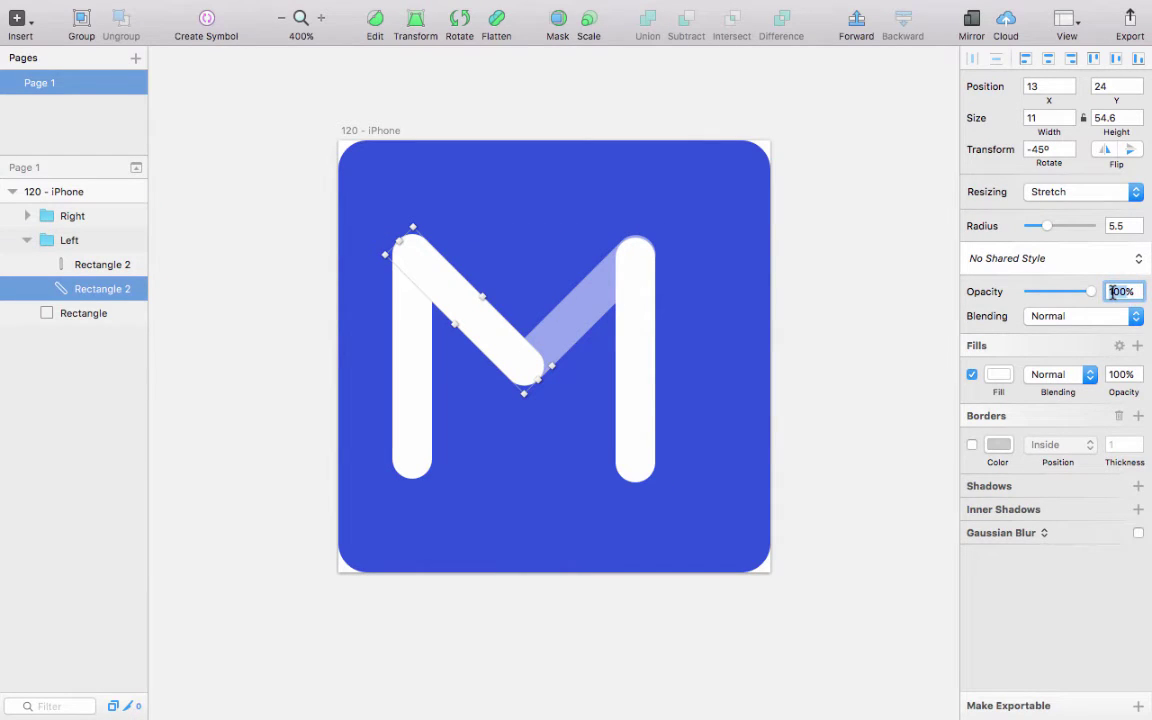
pyautogui.write('50')
pyautogui.press('Return')
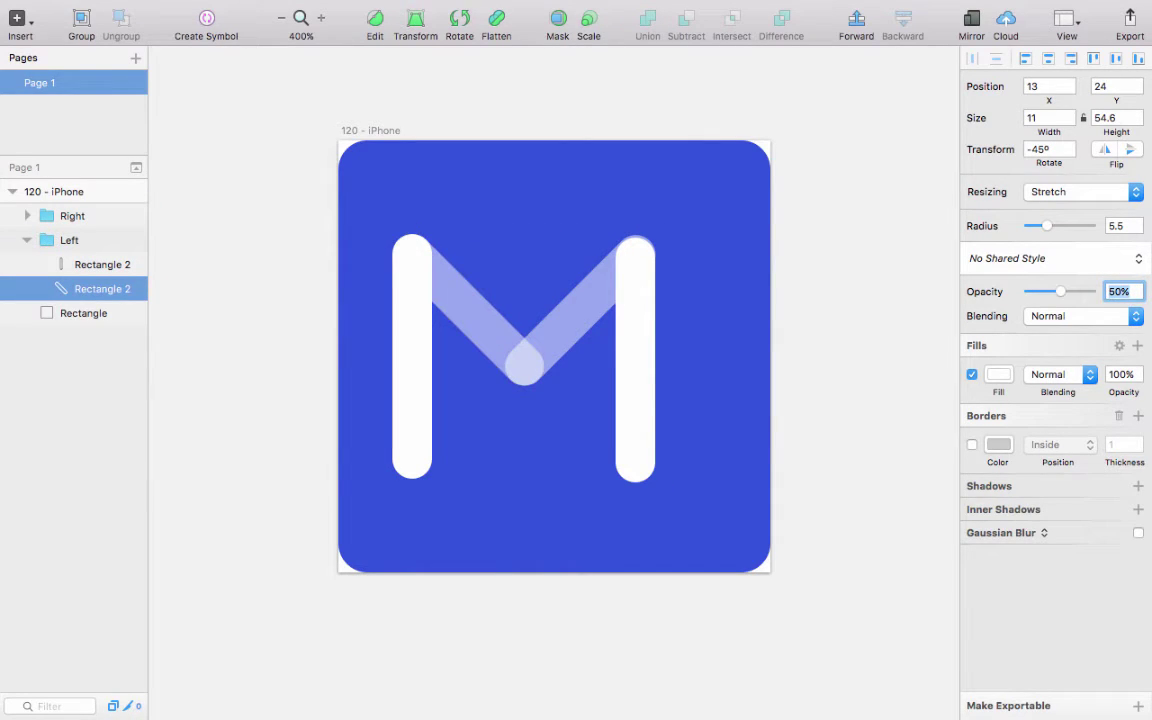
pyautogui.click(802, 319)
# Set the opacity of both vertical bars, in the Right and Left groups, to 80%
pyautogui.doubleClick(640, 337)
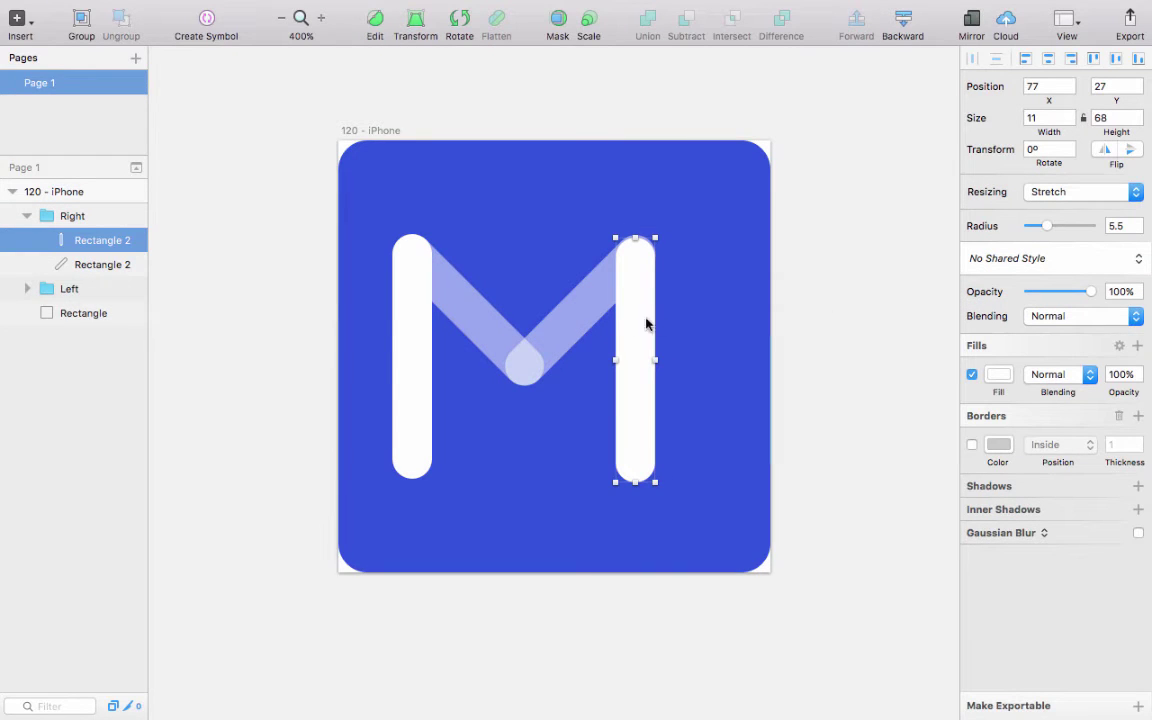
pyautogui.doubleClick(1125, 290)
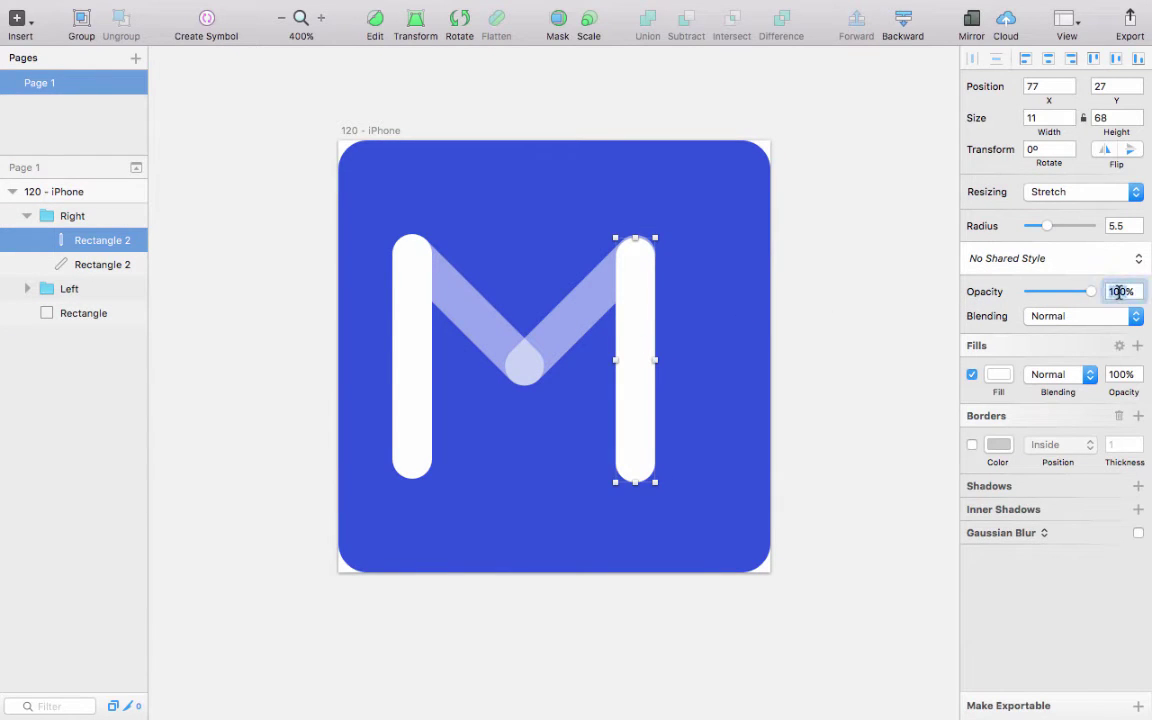
pyautogui.write('8')
pyautogui.press('Return')
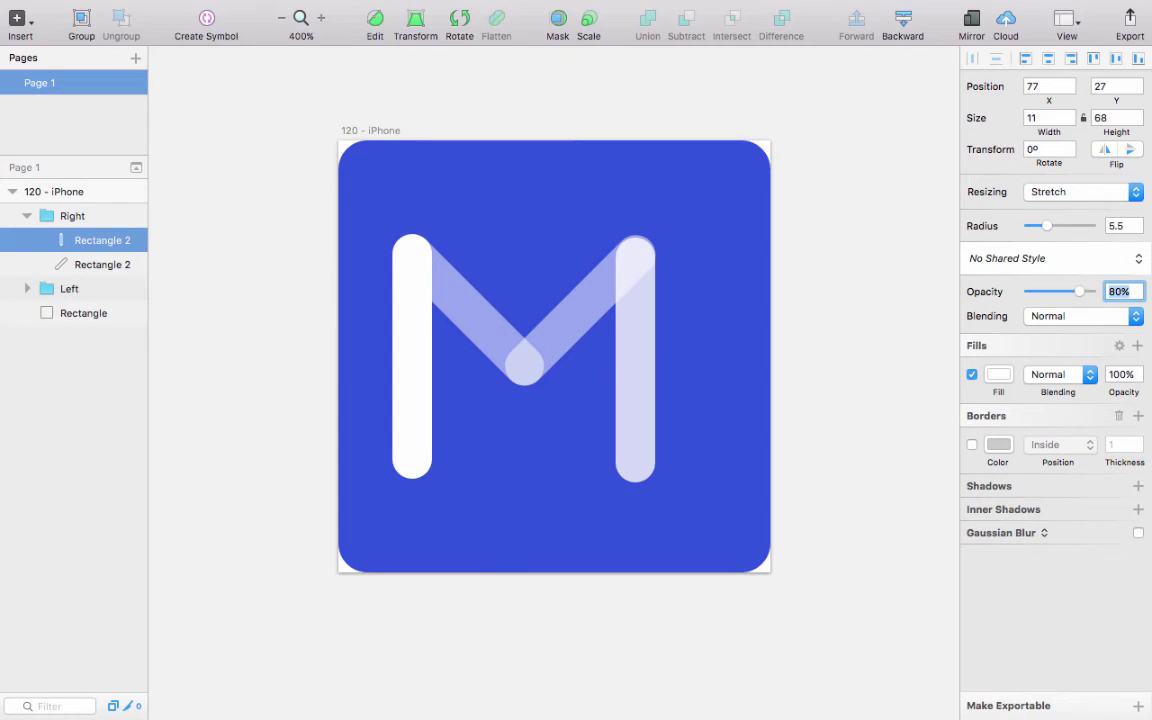
pyautogui.click(382, 326)
pyautogui.doubleClick(427, 367)
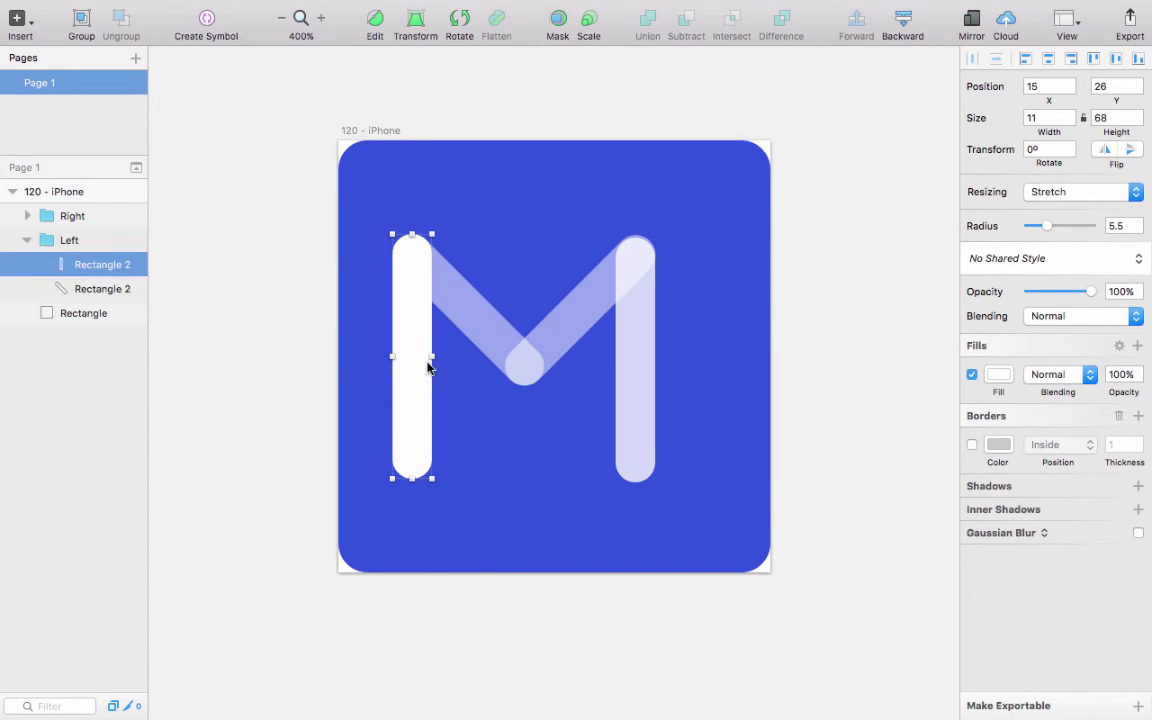
pyautogui.doubleClick(1115, 291)
pyautogui.write('80')
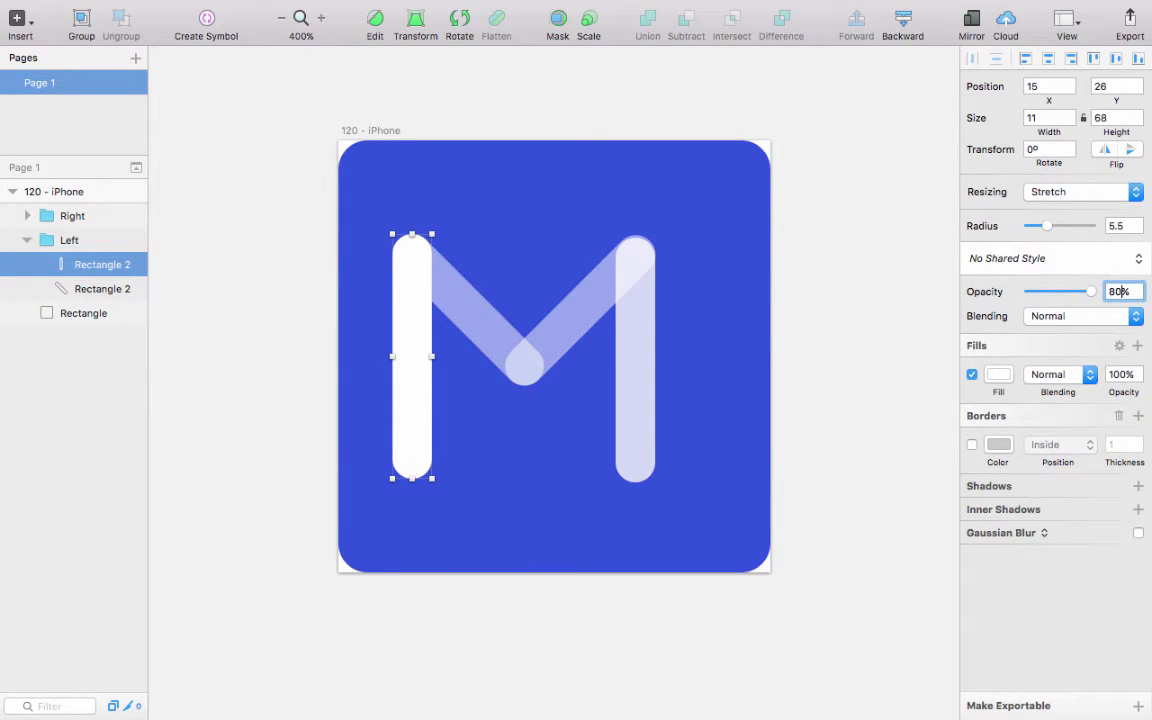
pyautogui.press('Return')
pyautogui.click(828, 301)
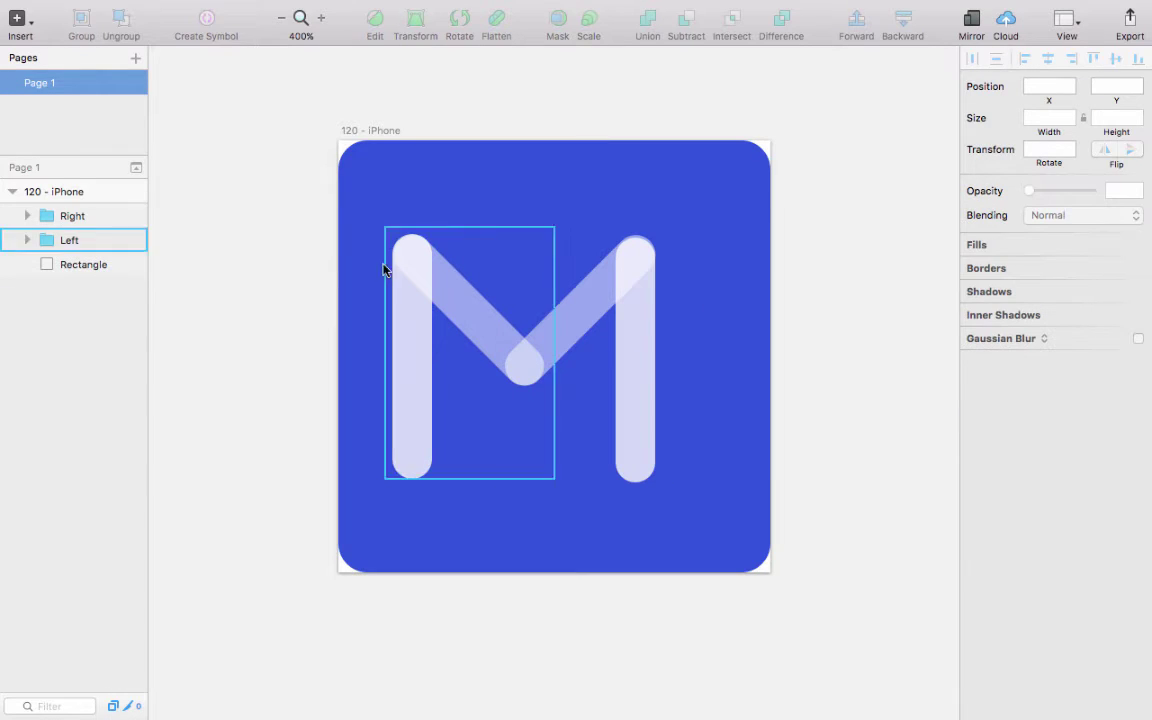
# Nudge the Right group's vertical bar up to Y 26 so its rounded top lines up with the diagonal's end
pyautogui.click(66, 218)
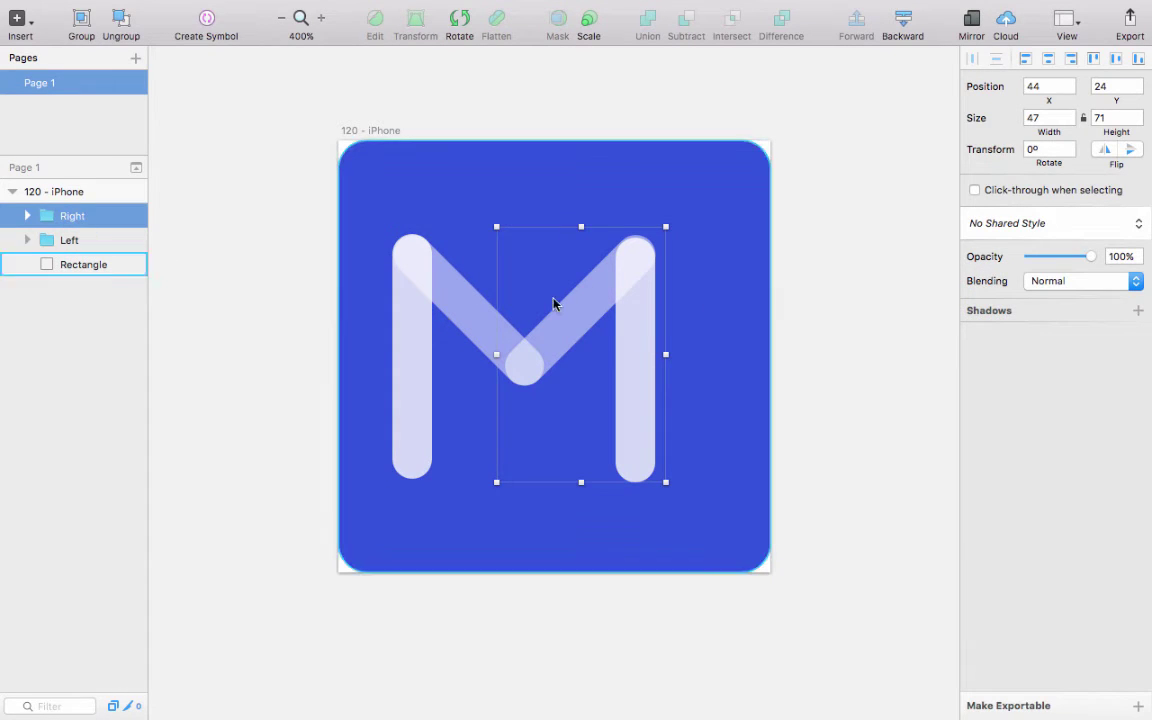
pyautogui.click(320, 18)
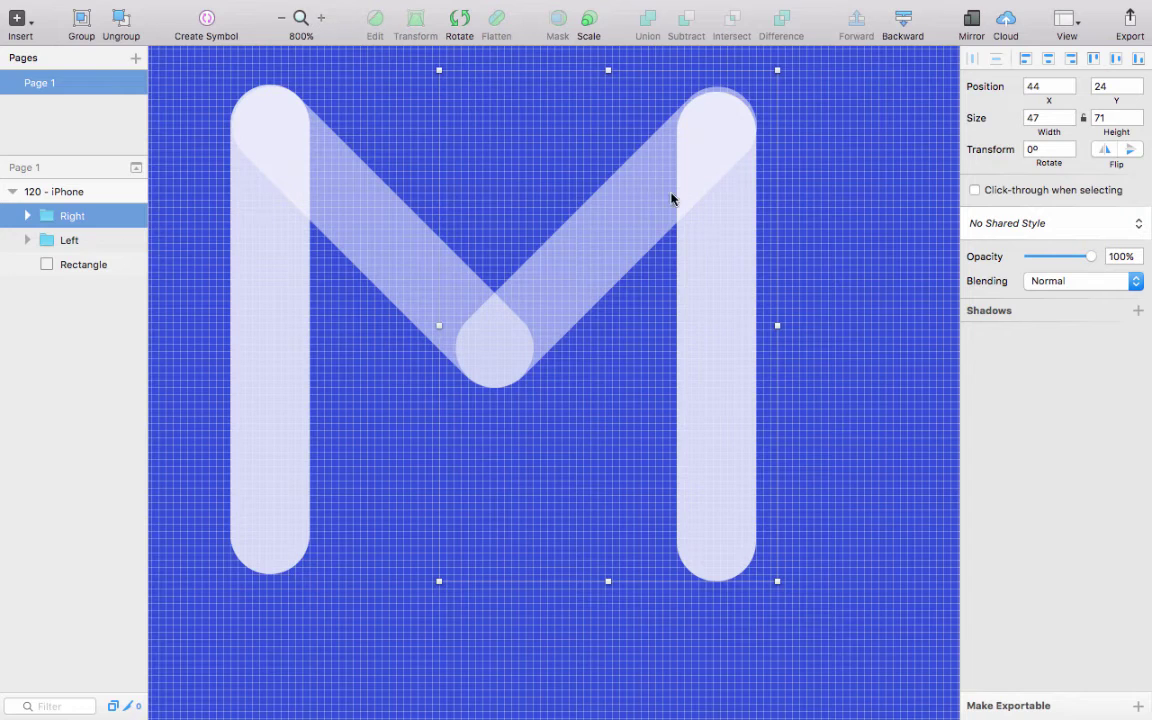
pyautogui.rightClick(740, 231)
pyautogui.moveTo(880, 226)
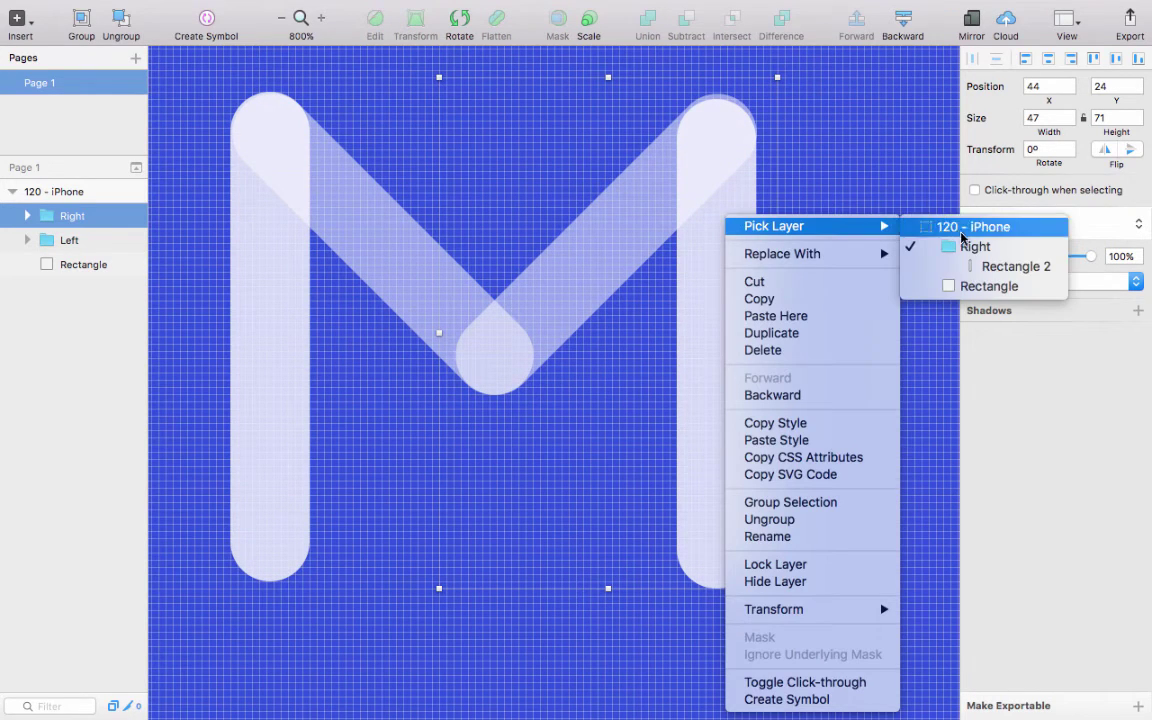
pyautogui.click(954, 263)
pyautogui.press('Up')
pyautogui.press('Up')
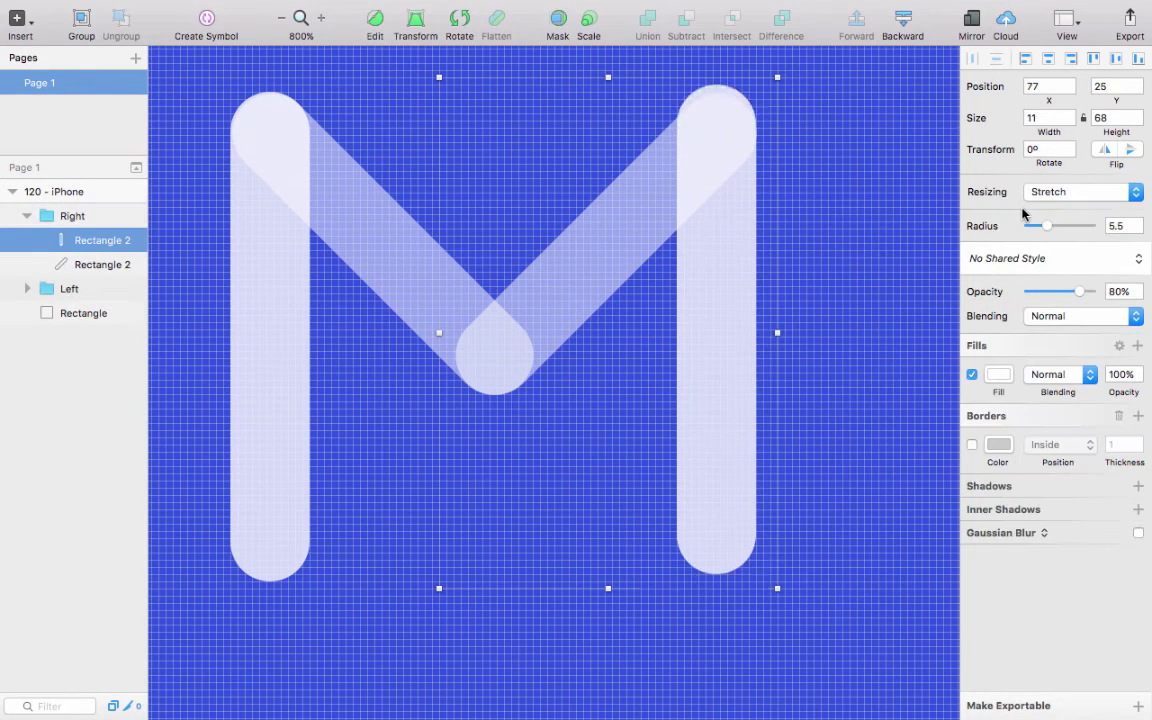
pyautogui.press('Down')
pyautogui.press('Down')
pyautogui.press('Up')
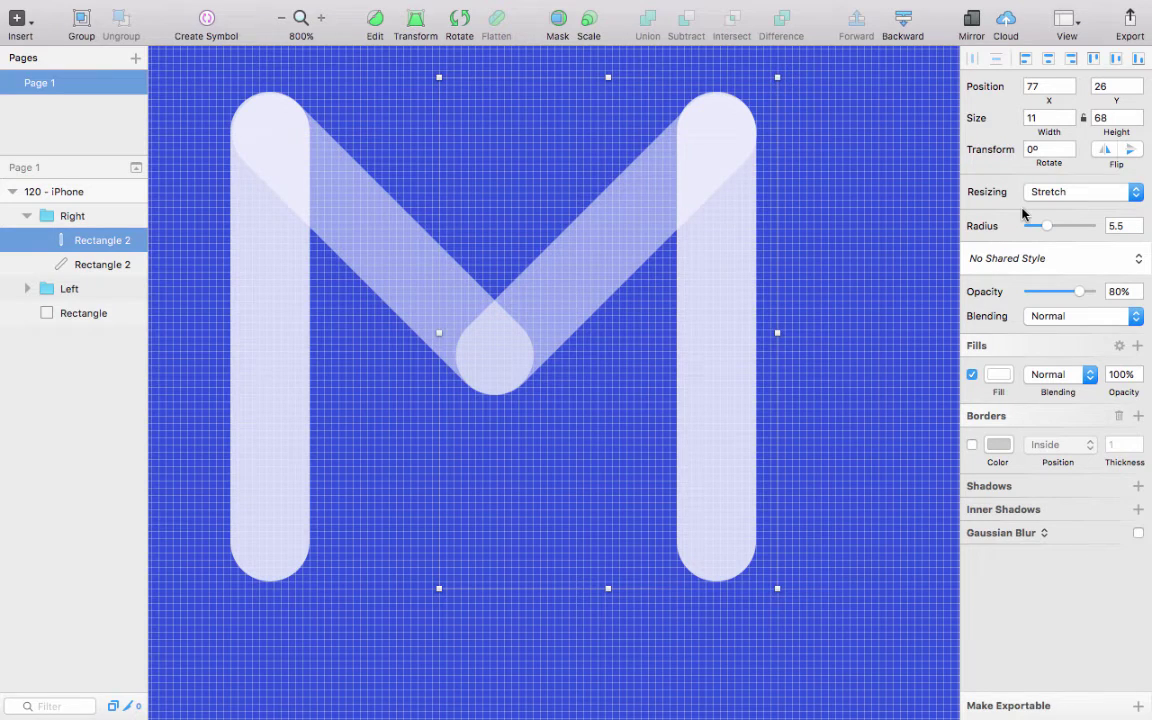
pyautogui.click(283, 19)
pyautogui.click(28, 217)
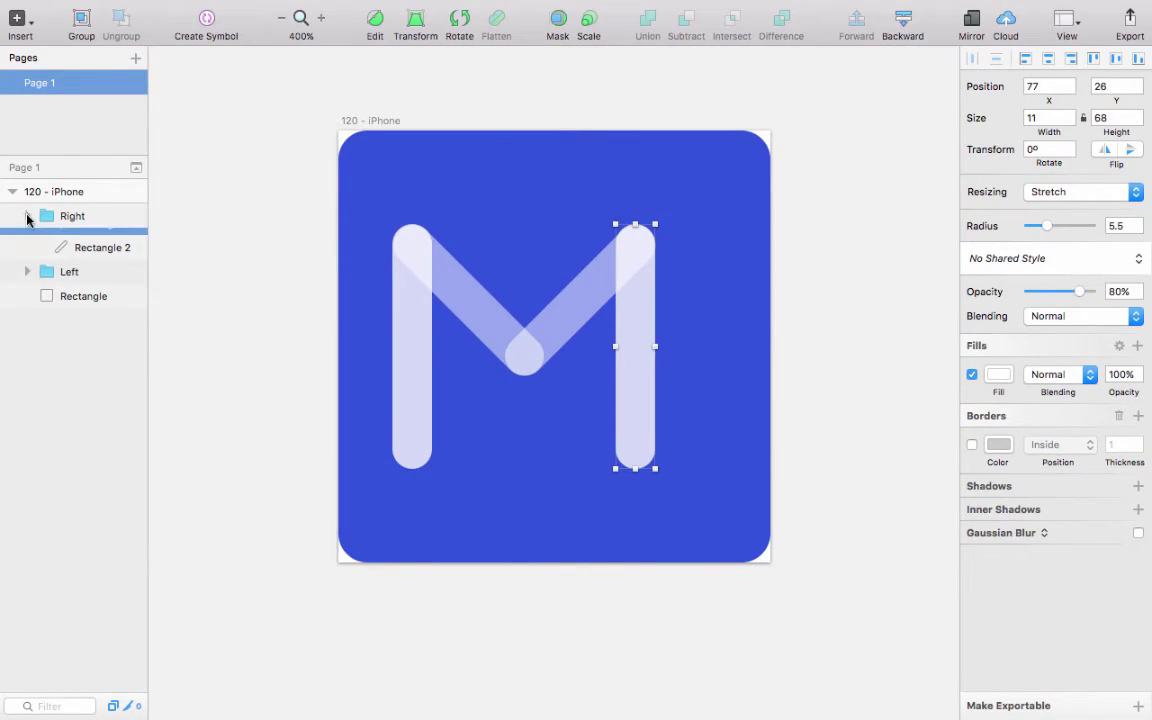
# Ungroup the Right and Left groups together so their four bars are separate layers on the artboard
pyautogui.click(72, 218)
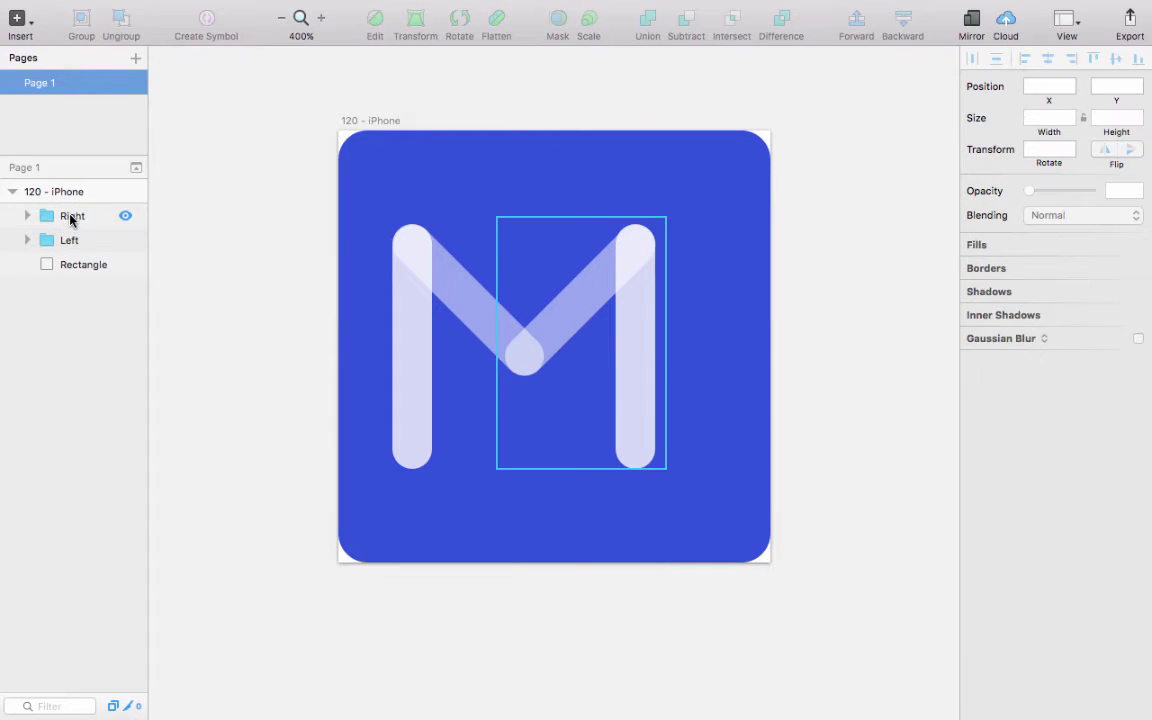
pyautogui.keyDown('shift'); pyautogui.click(72, 240); pyautogui.keyUp('shift')
pyautogui.rightClick(82, 242)
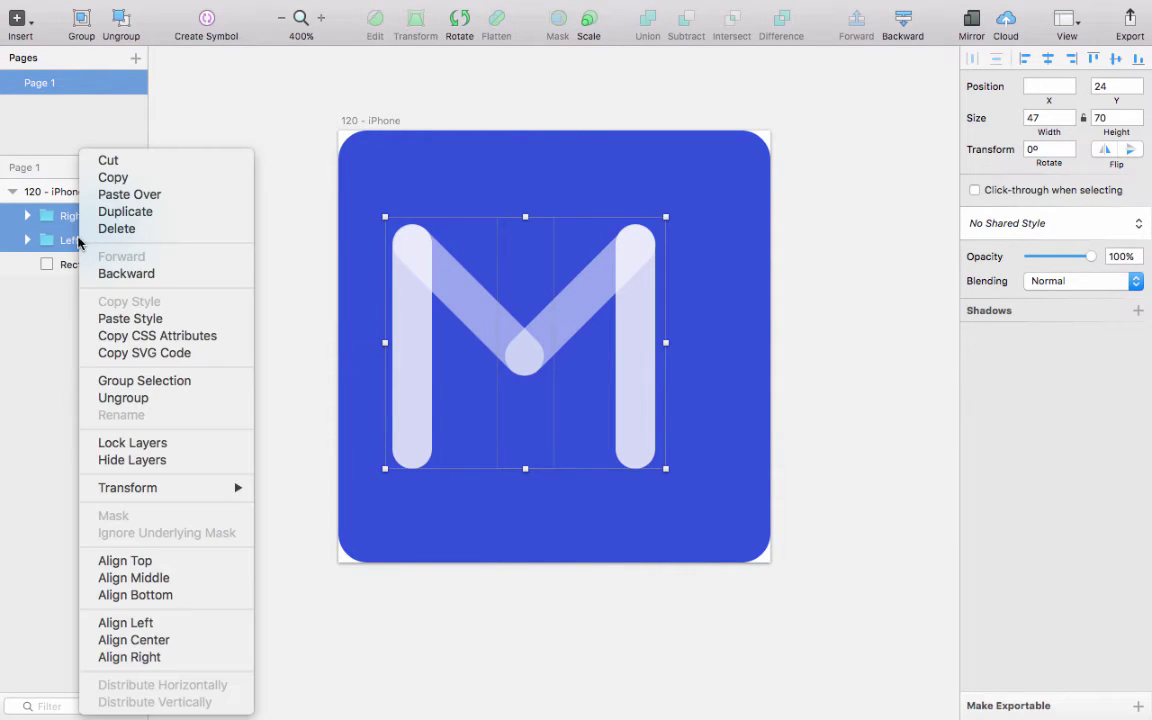
pyautogui.click(143, 401)
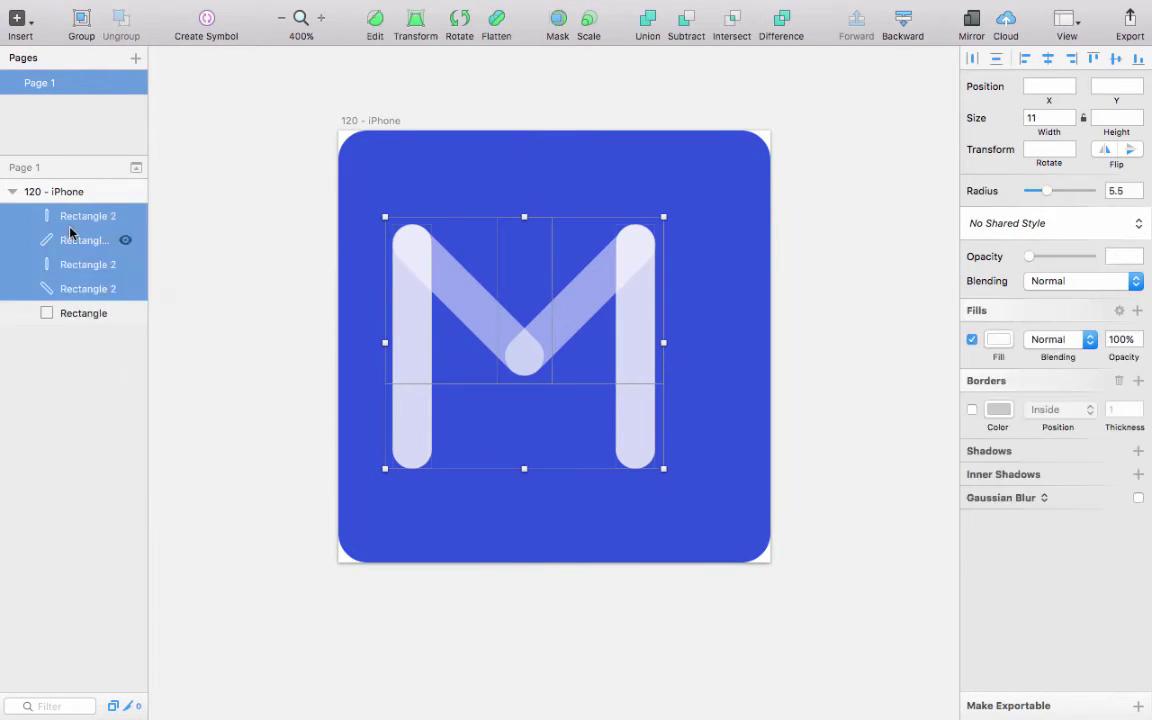
# Group the four bars into a single group and rename it Icon M
pyautogui.rightClick(72, 218)
pyautogui.click(150, 381)
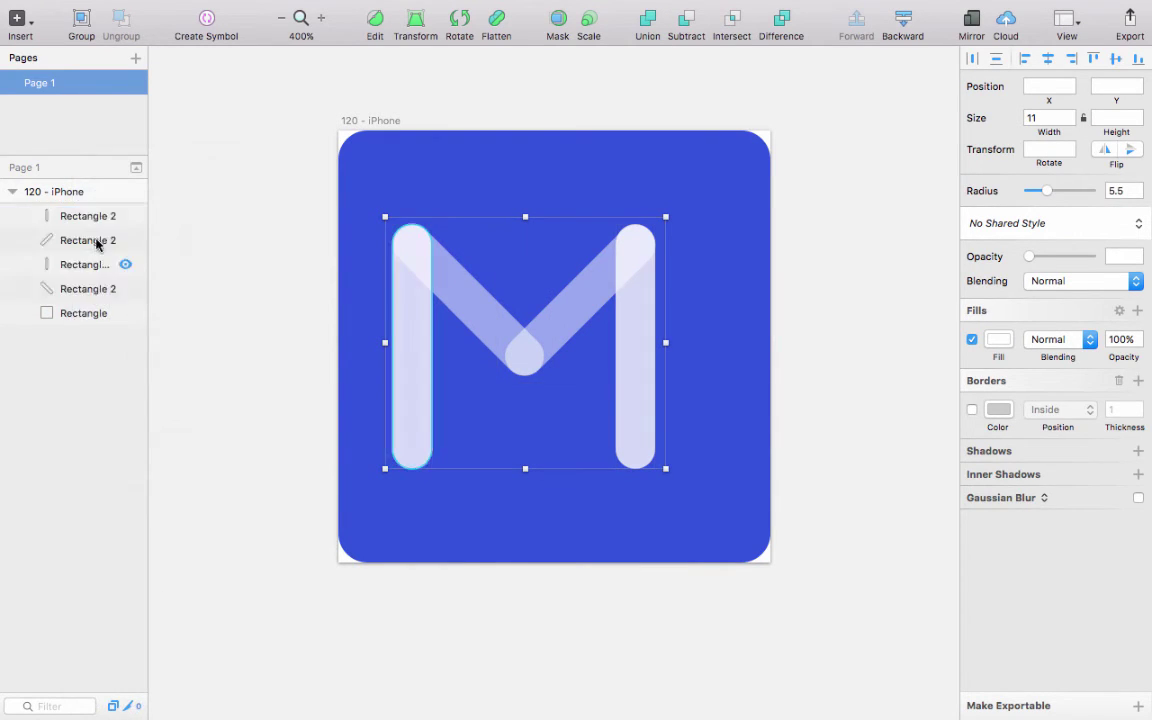
pyautogui.doubleClick(75, 218)
pyautogui.write('Icon M')
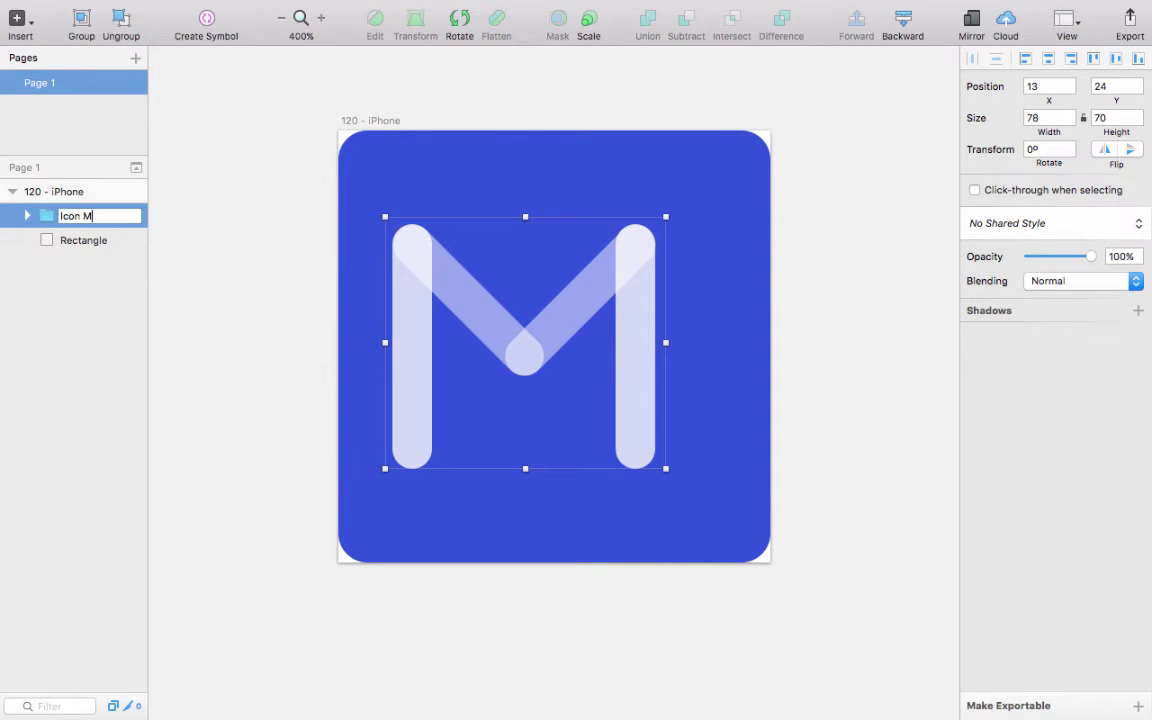
pyautogui.press('Return')
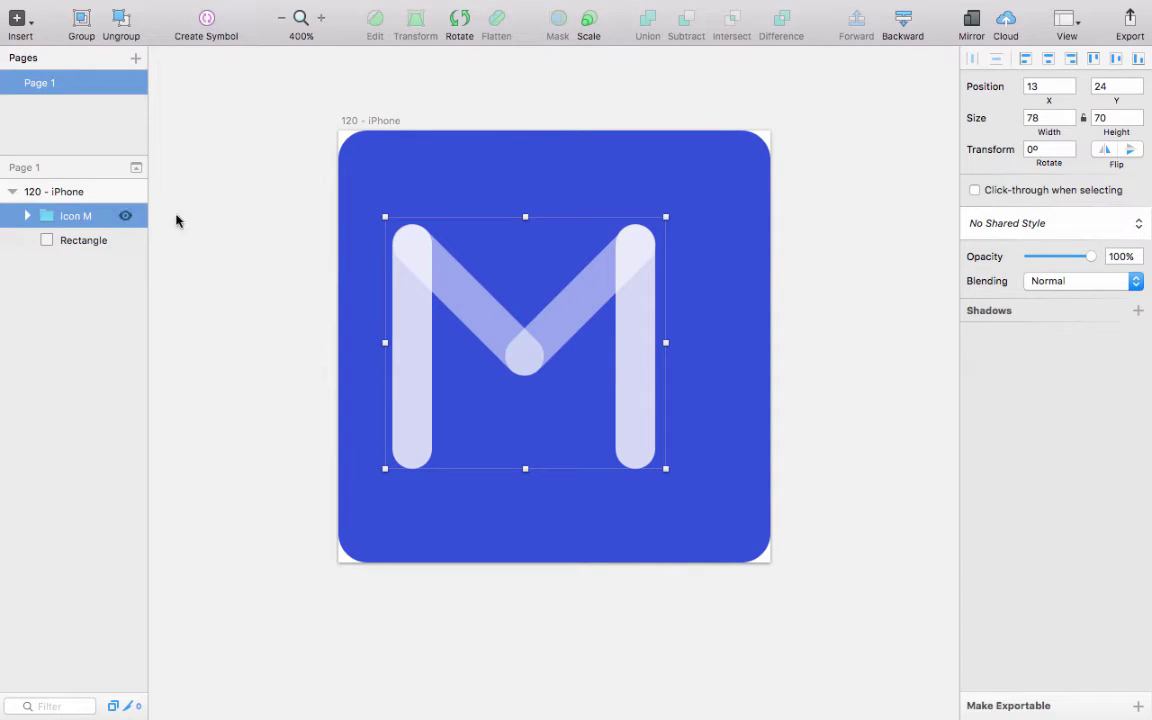
# Center the Icon M group horizontally and vertically on the artboard
pyautogui.click(1048, 59)
pyautogui.click(1116, 60)
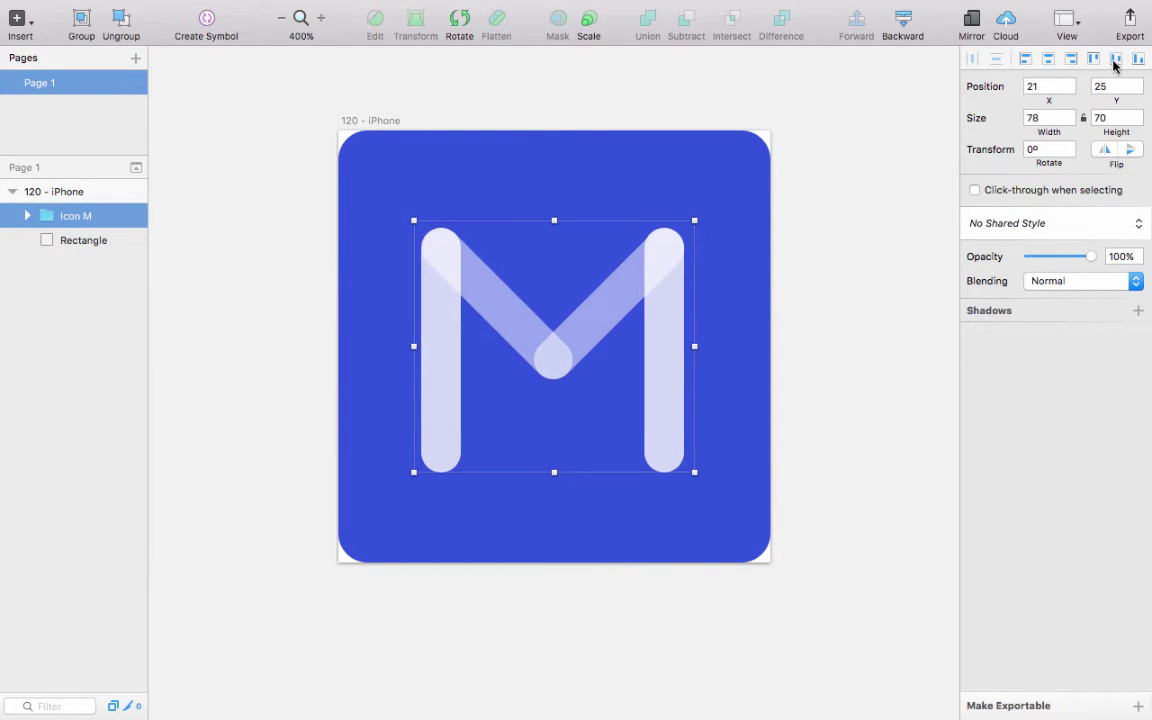
pyautogui.click(810, 219)
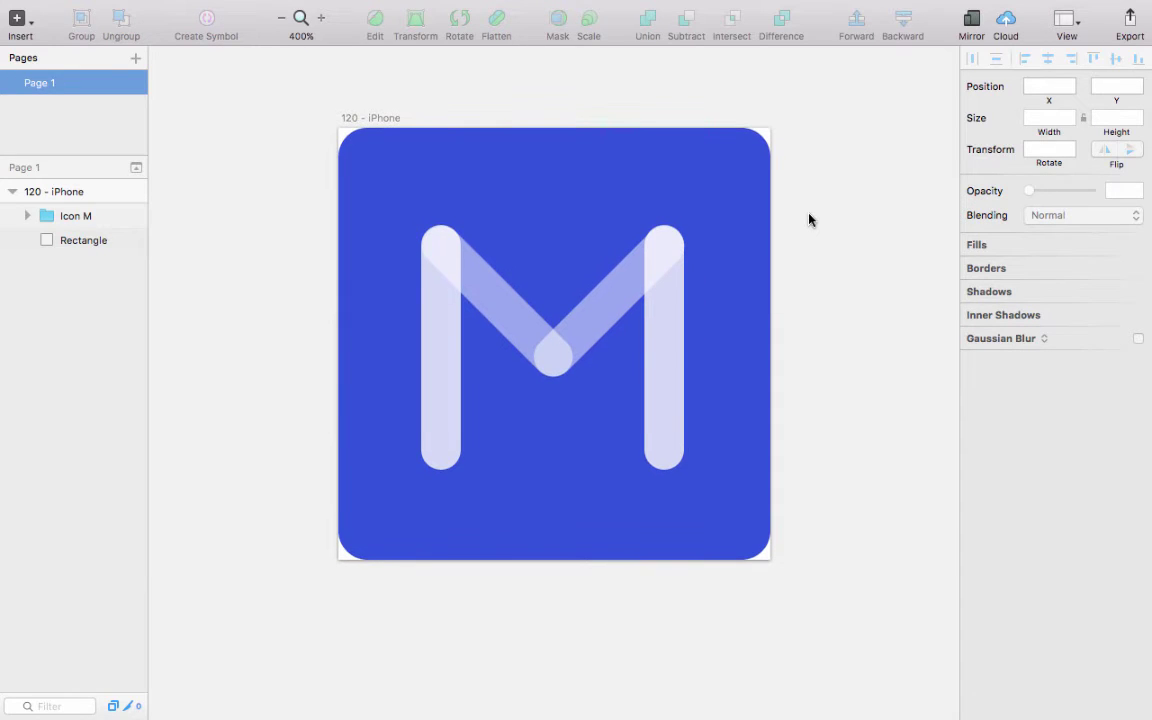
pyautogui.scroll(-2, 810, 219)
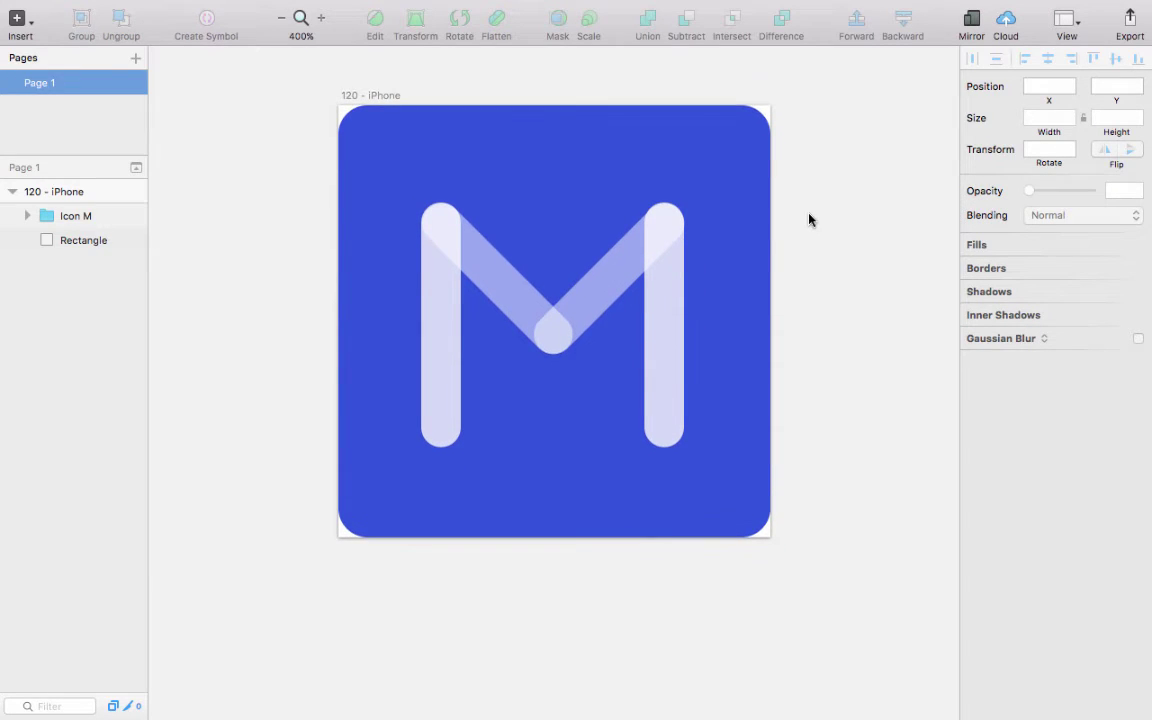
pyautogui.scroll(2, 808, 220)
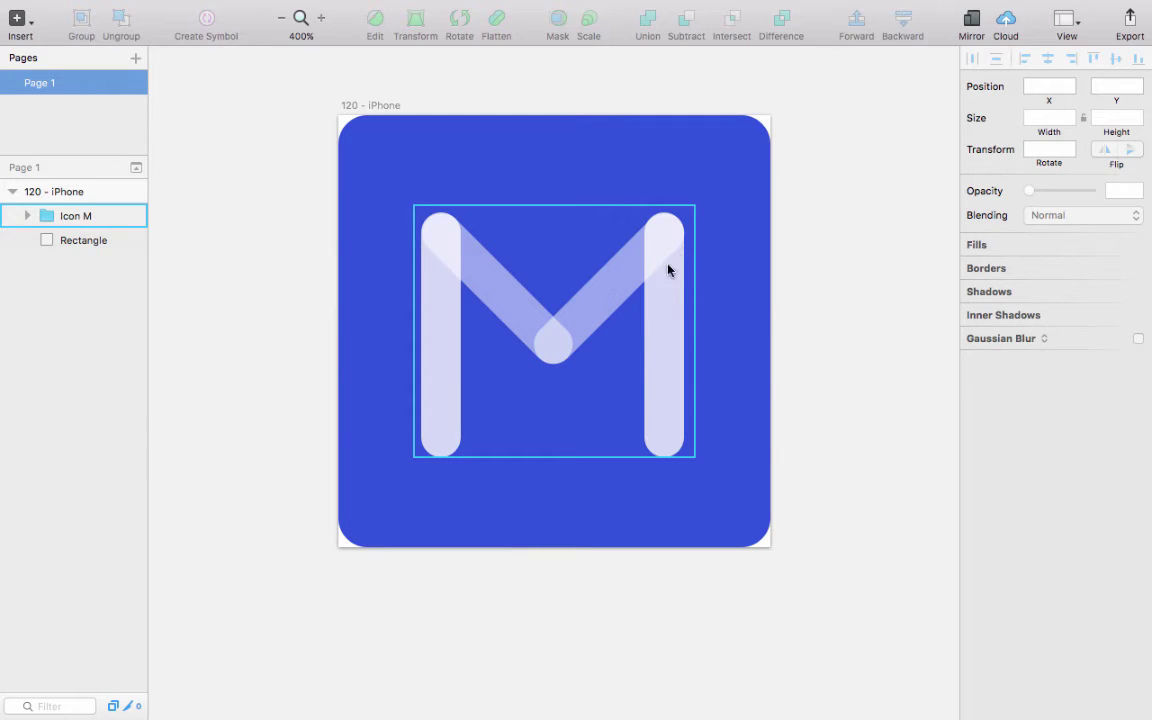
# Draw a closed four-point vector path, about 16 × 20 px, over the upper end of the M's right vertical bar
pyautogui.click(318, 18)
pyautogui.scroll(2, 685, 206)
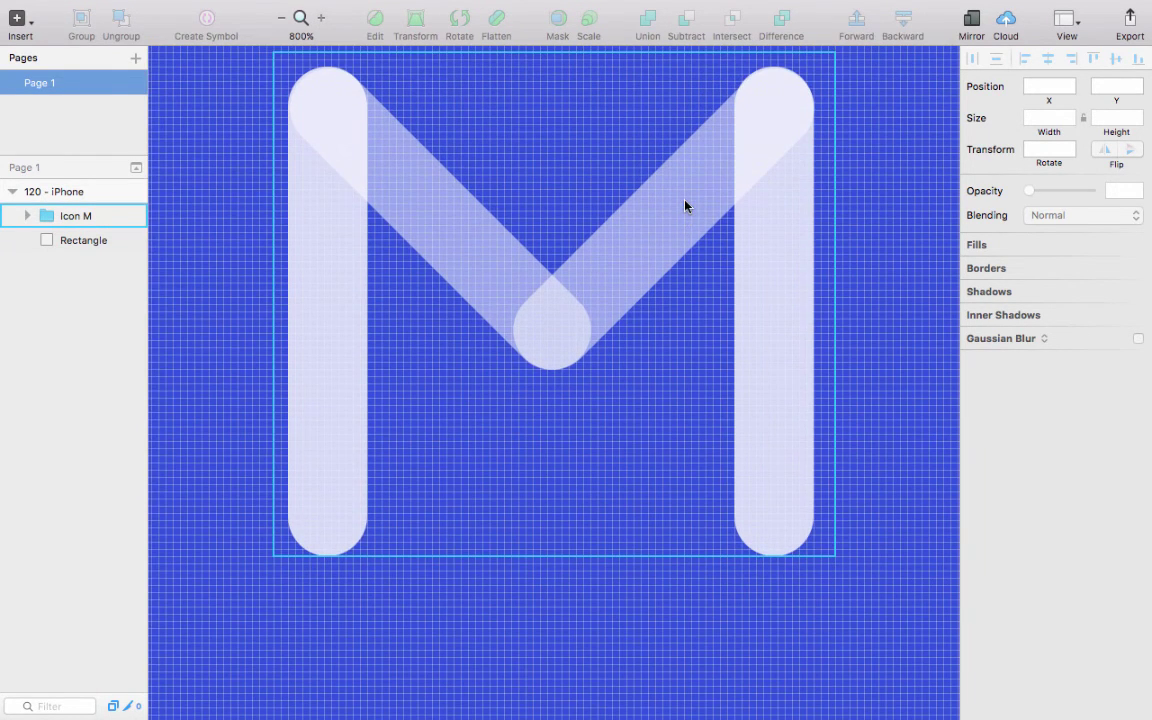
pyautogui.hscroll(4, 685, 206)
pyautogui.hscroll(4, 685, 206)
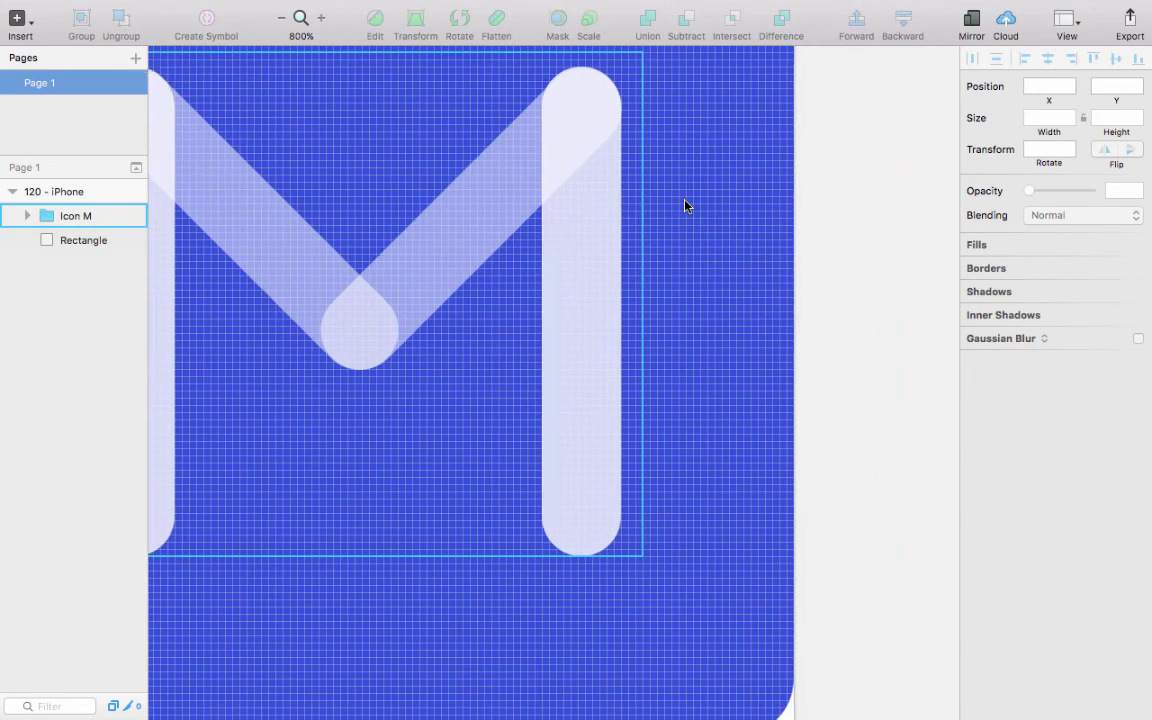
pyautogui.scroll(1, 323, 142)
pyautogui.click(323, 142)
pyautogui.click(16, 18)
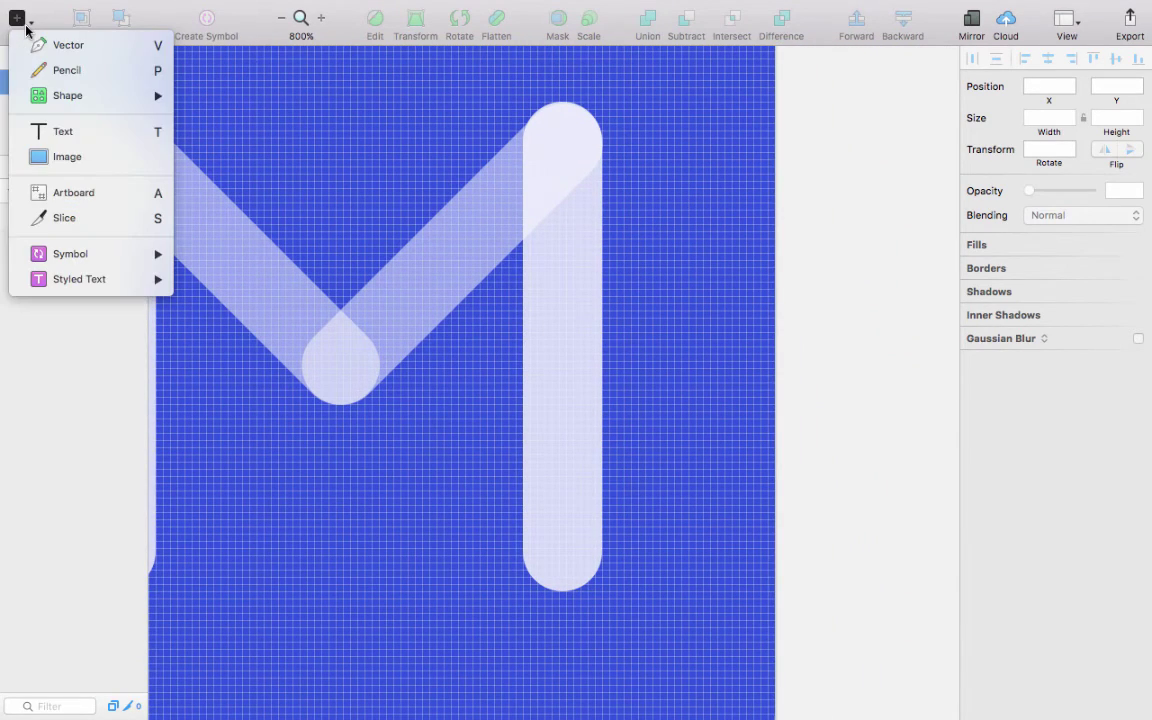
pyautogui.click(120, 44)
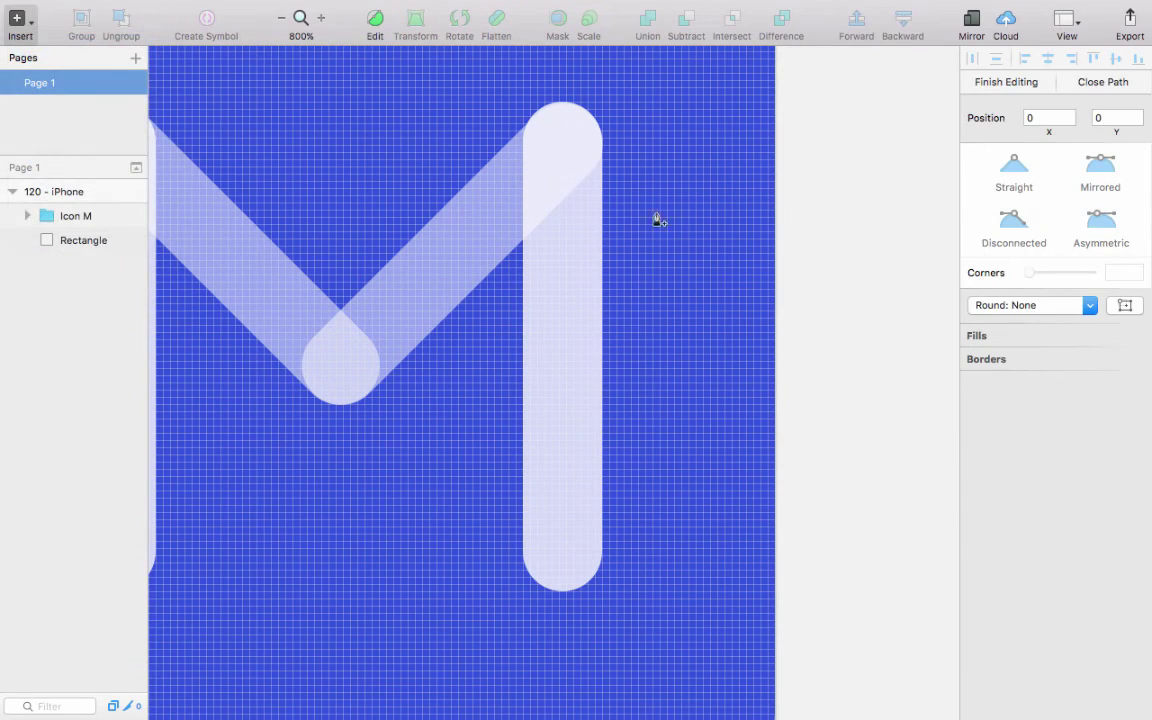
pyautogui.click(601, 174)
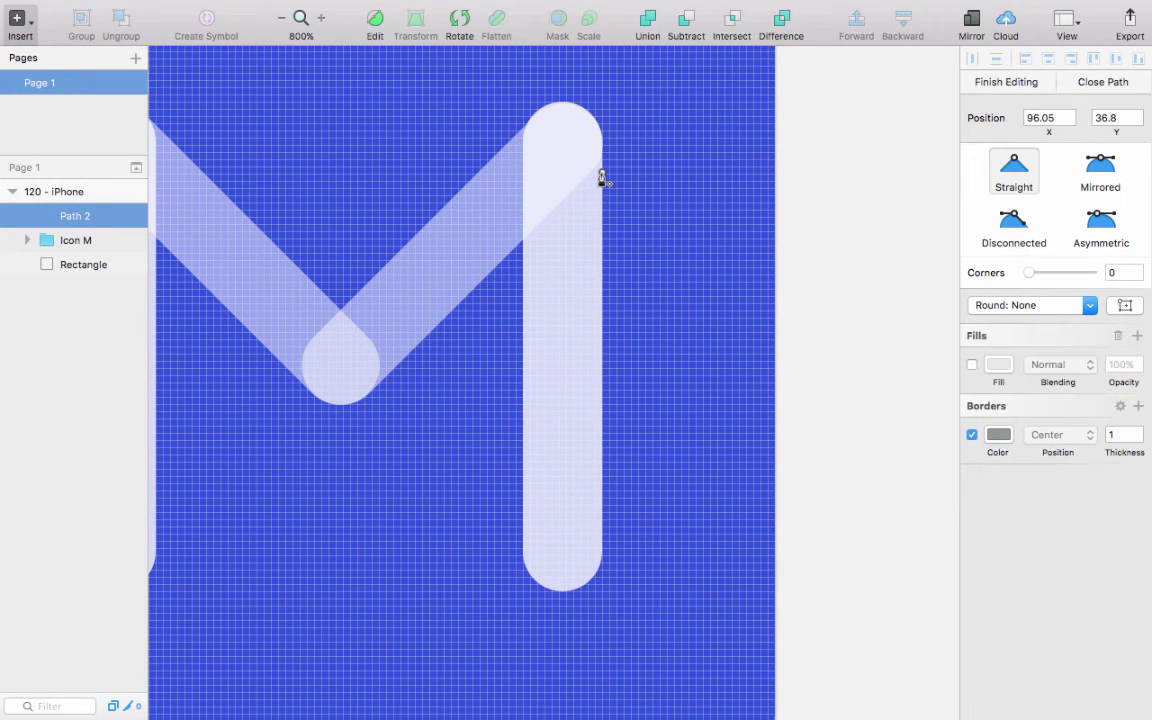
pyautogui.click(519, 245)
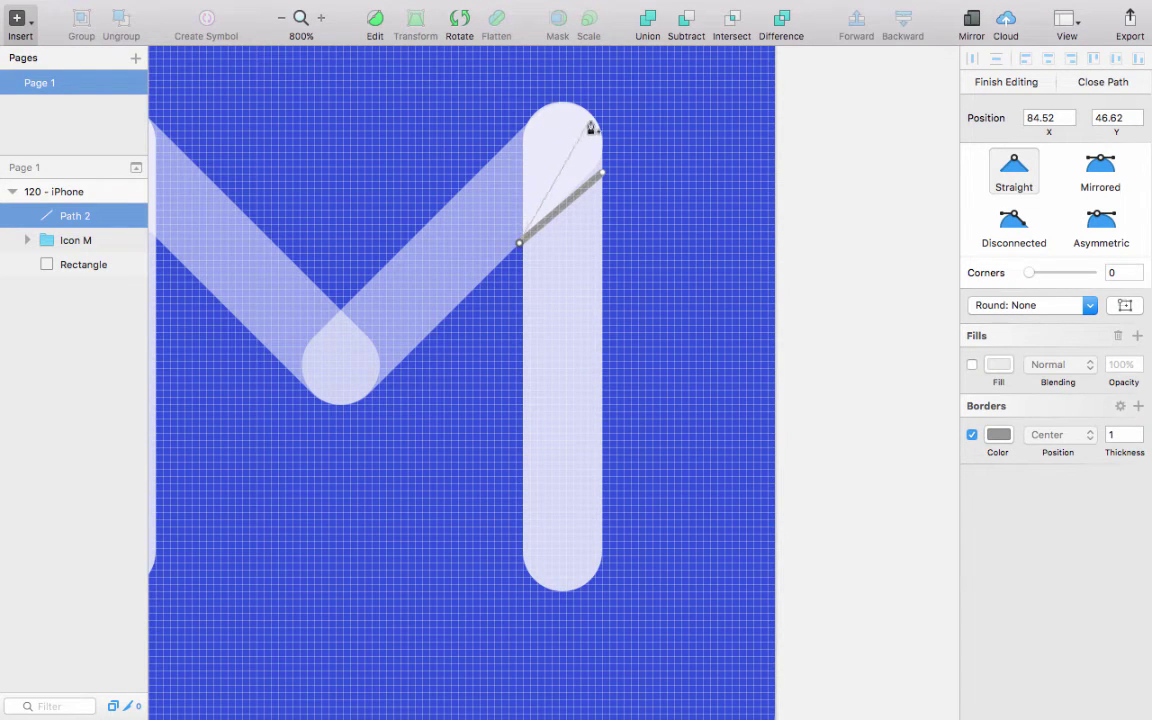
pyautogui.click(590, 102)
pyautogui.click(634, 155)
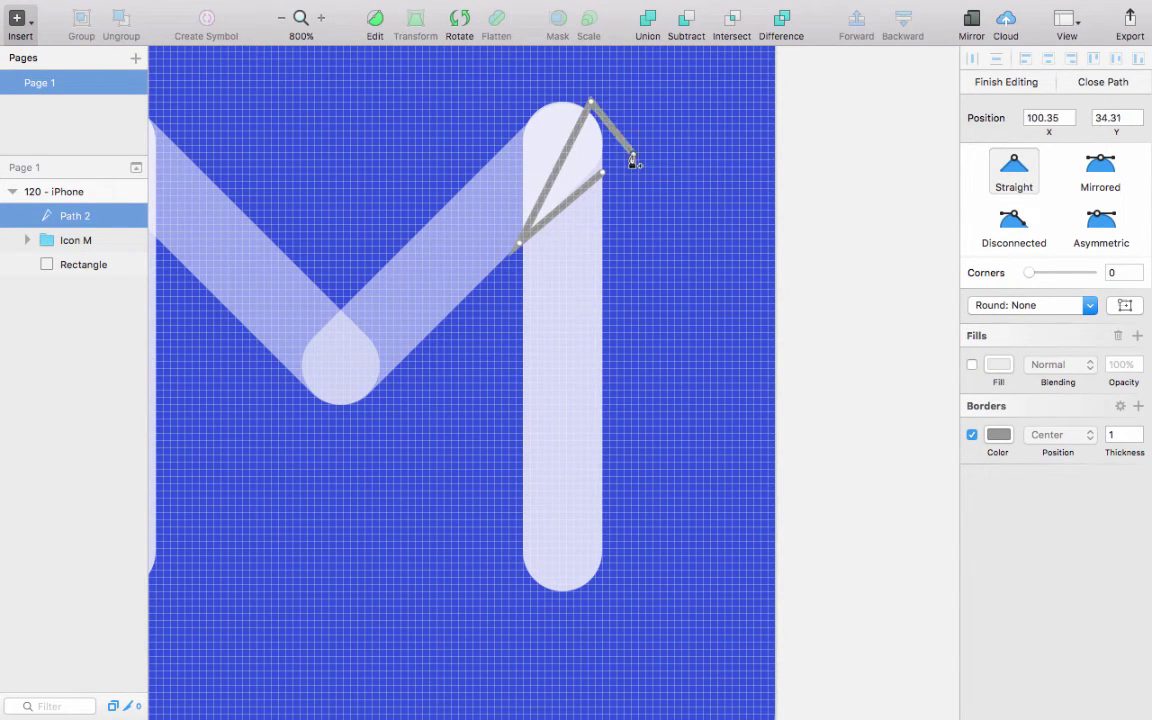
pyautogui.click(601, 174)
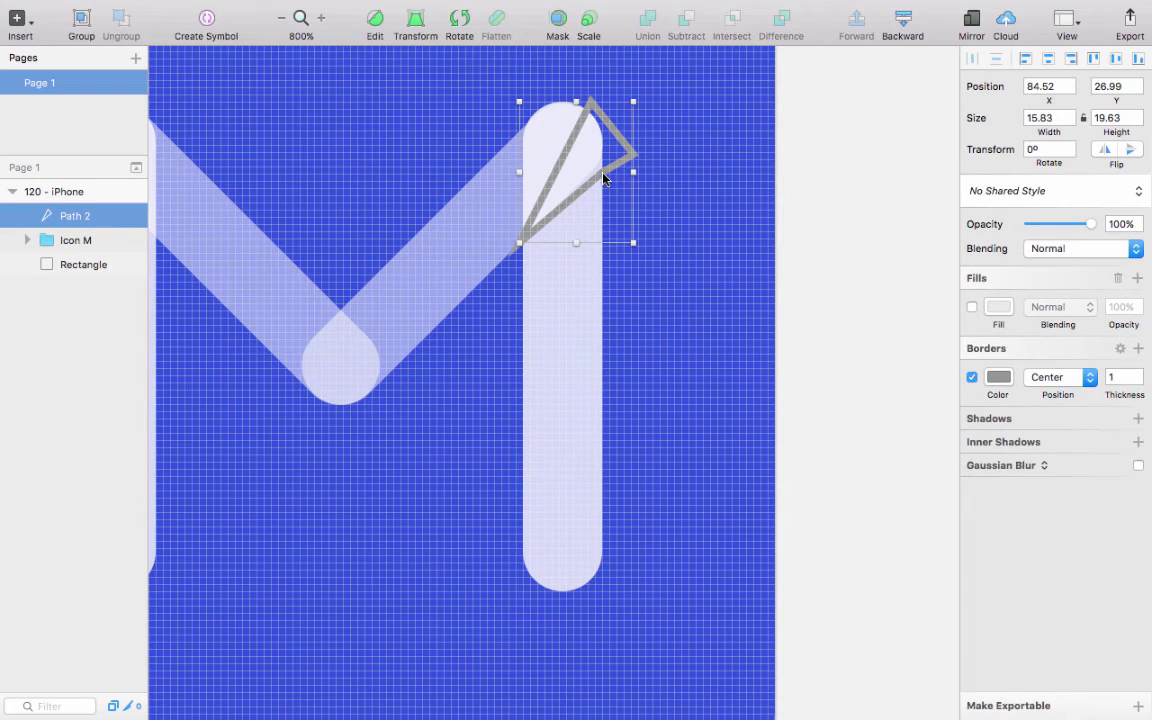
# Nudge the four-point path 2 px down and 1 px left over the right vertical bar
pyautogui.press('Down')
pyautogui.press('Down')
pyautogui.press('Left')
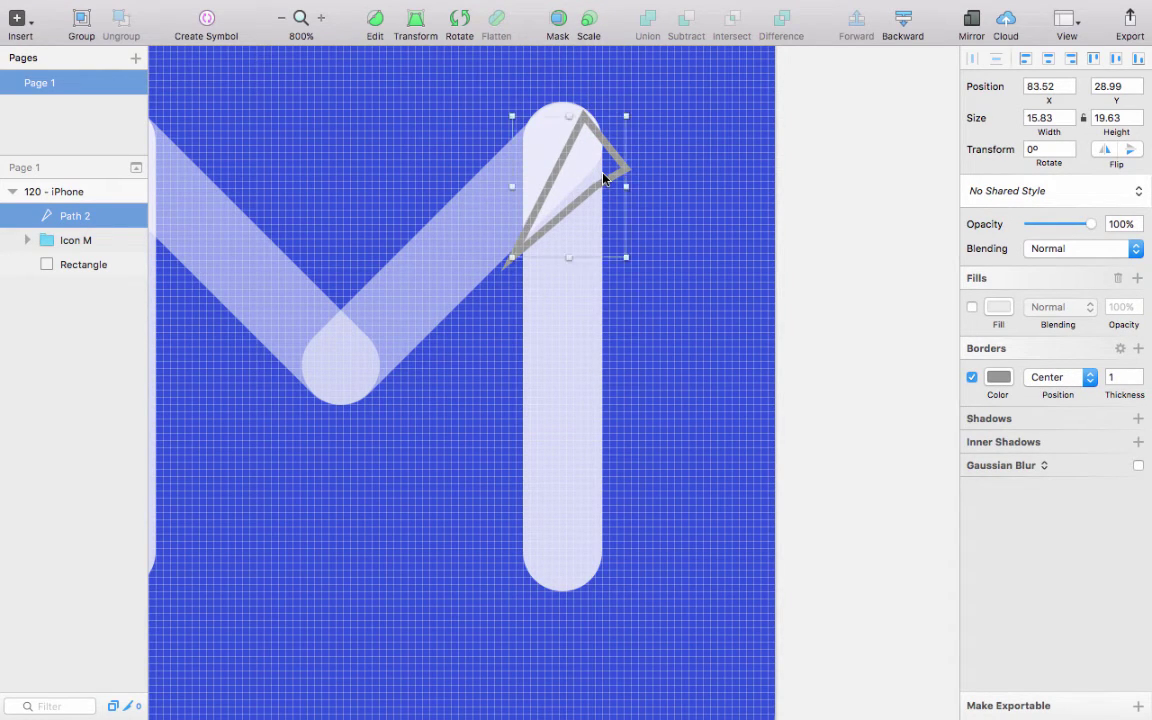
# Remove the path's border and give it a solid fill sampled from the right vertical bar, then darkened slightly
pyautogui.click(282, 19)
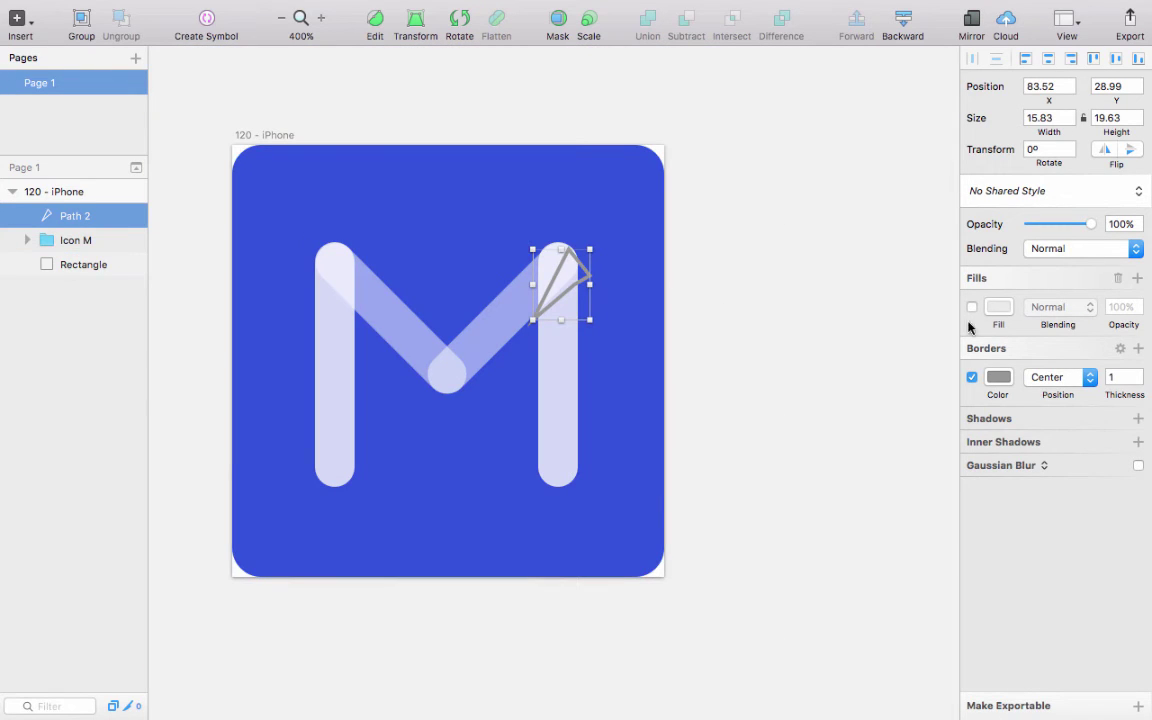
pyautogui.click(972, 378)
pyautogui.click(972, 307)
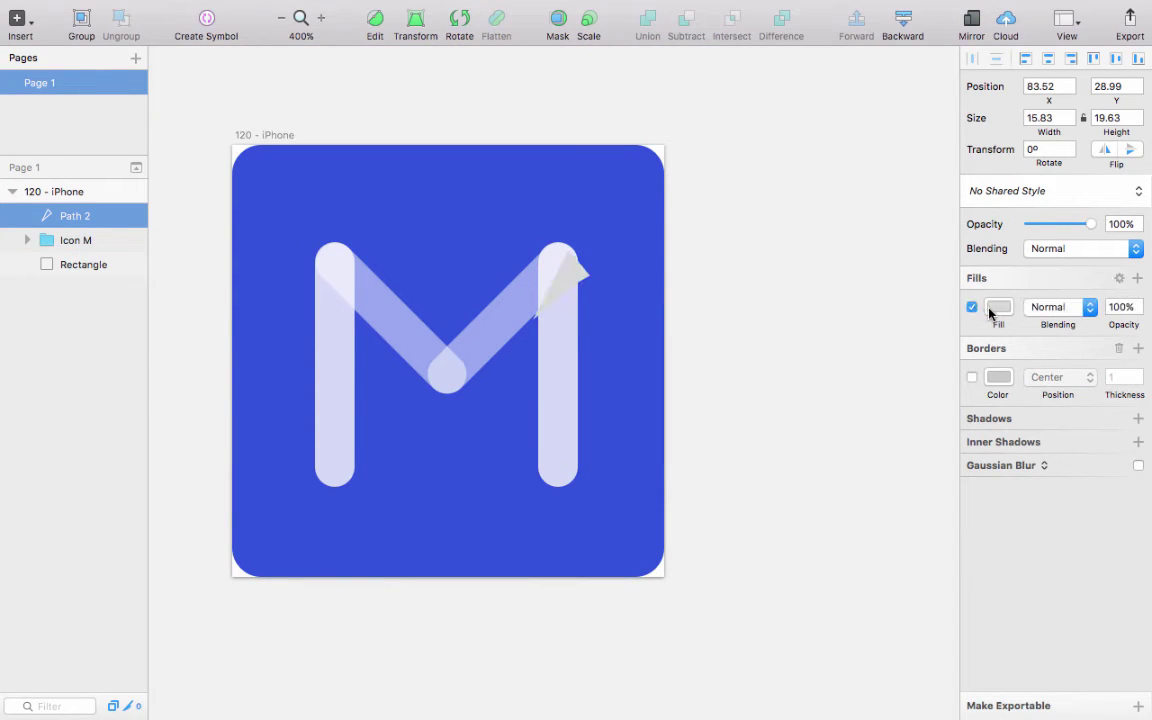
pyautogui.click(996, 307)
pyautogui.click(979, 510)
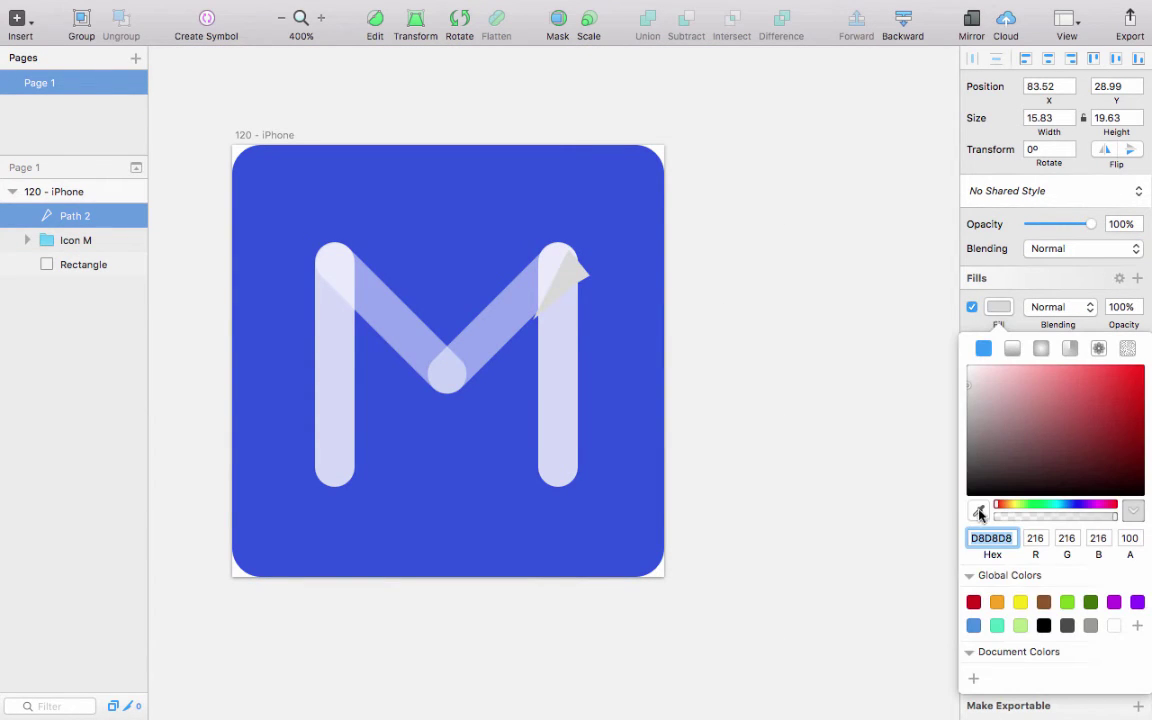
pyautogui.click(575, 390)
pyautogui.moveTo(988, 376); pyautogui.dragTo(990, 389)
pyautogui.click(841, 288)
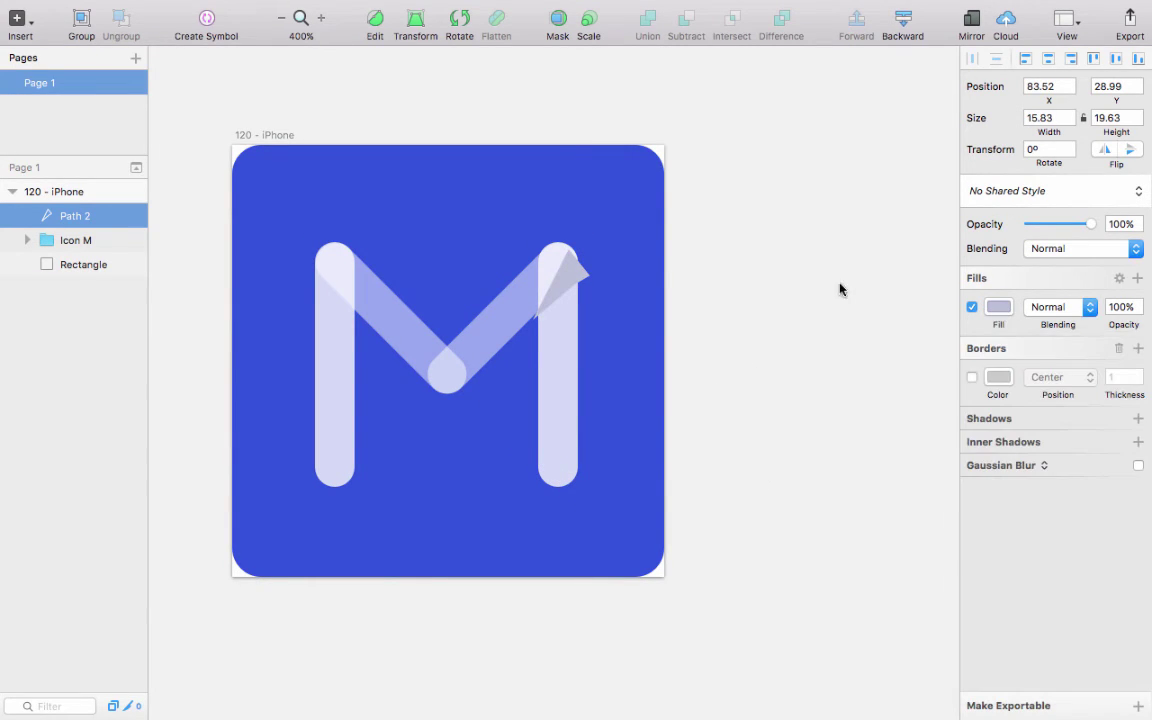
# Move Path 2 into the Icon M group, directly above the right vertical bar's layer
pyautogui.click(60, 218)
pyautogui.click(27, 240)
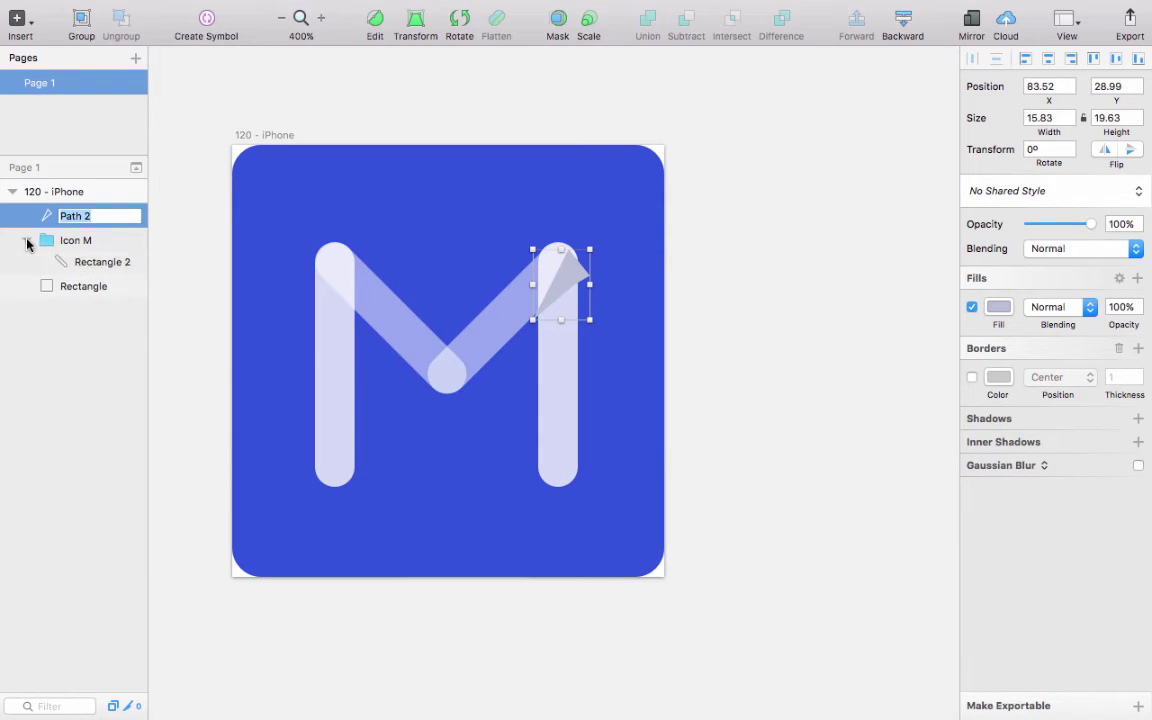
pyautogui.click(89, 242)
pyautogui.moveTo(91, 221); pyautogui.dragTo(80, 263)
# Turn the right vertical bar into a mask so it clips the path
pyautogui.click(66, 265)
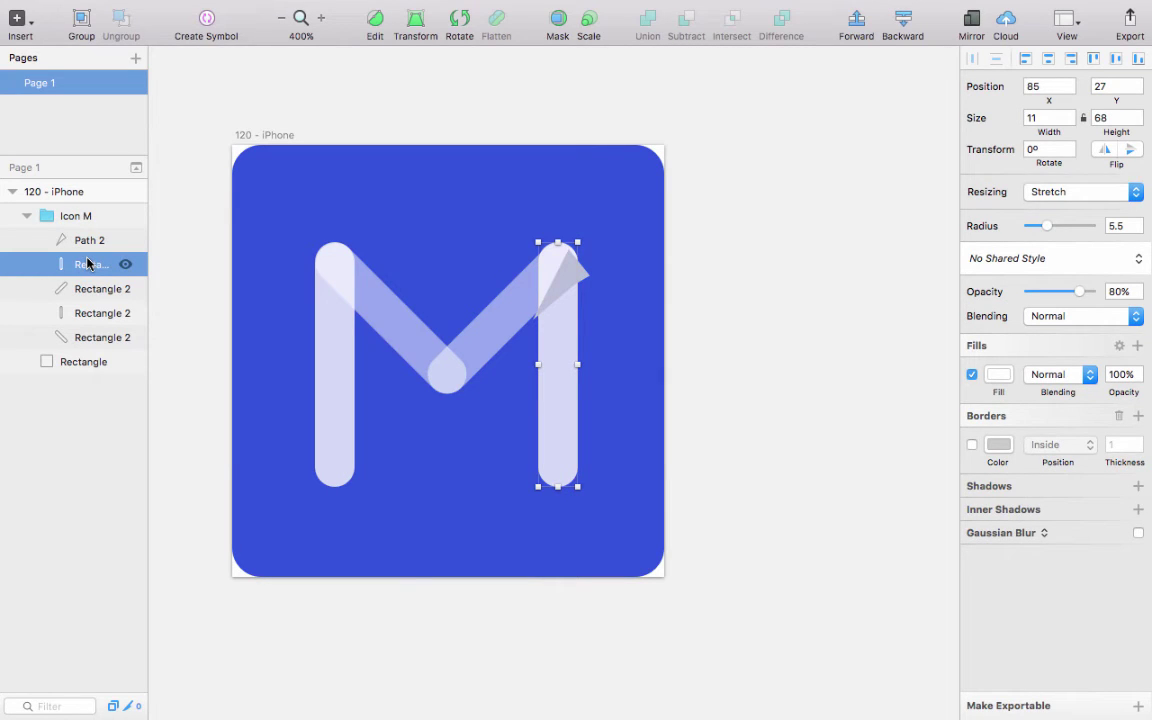
pyautogui.rightClick(89, 265)
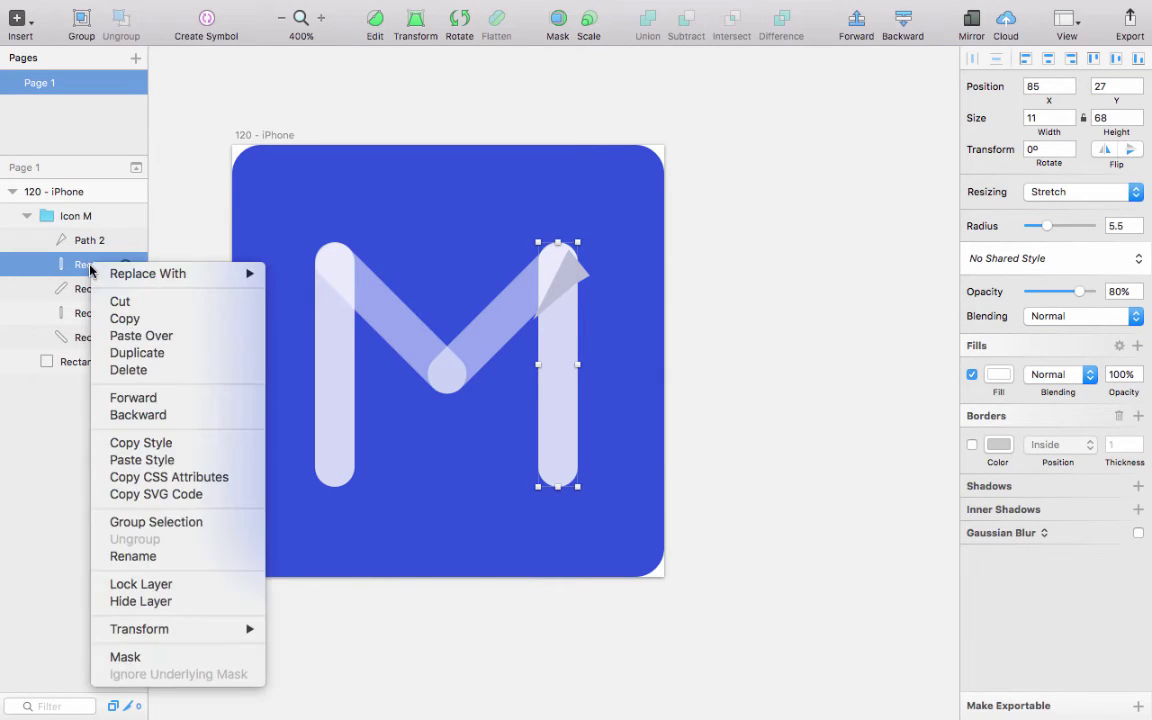
pyautogui.click(126, 657)
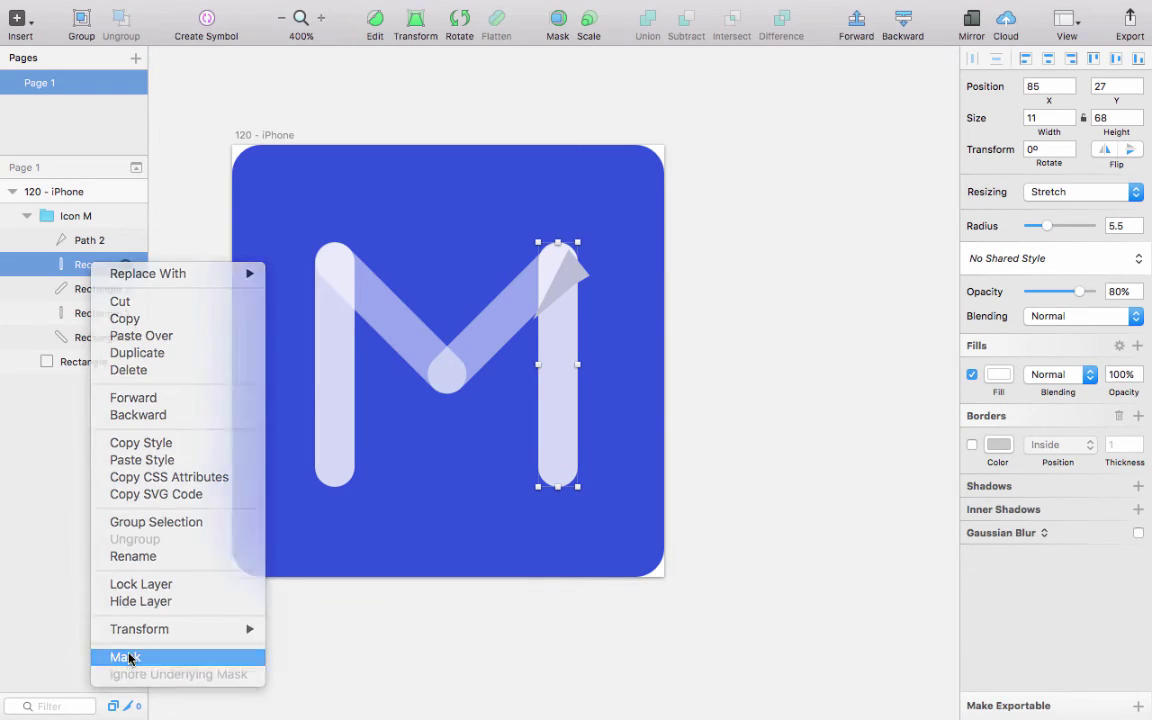
# Move the masked path and right vertical bar below the right diagonal bar, and make the diagonal bar ignore the underlying mask
pyautogui.keyDown('shift'); pyautogui.click(97, 244); pyautogui.keyUp('shift')
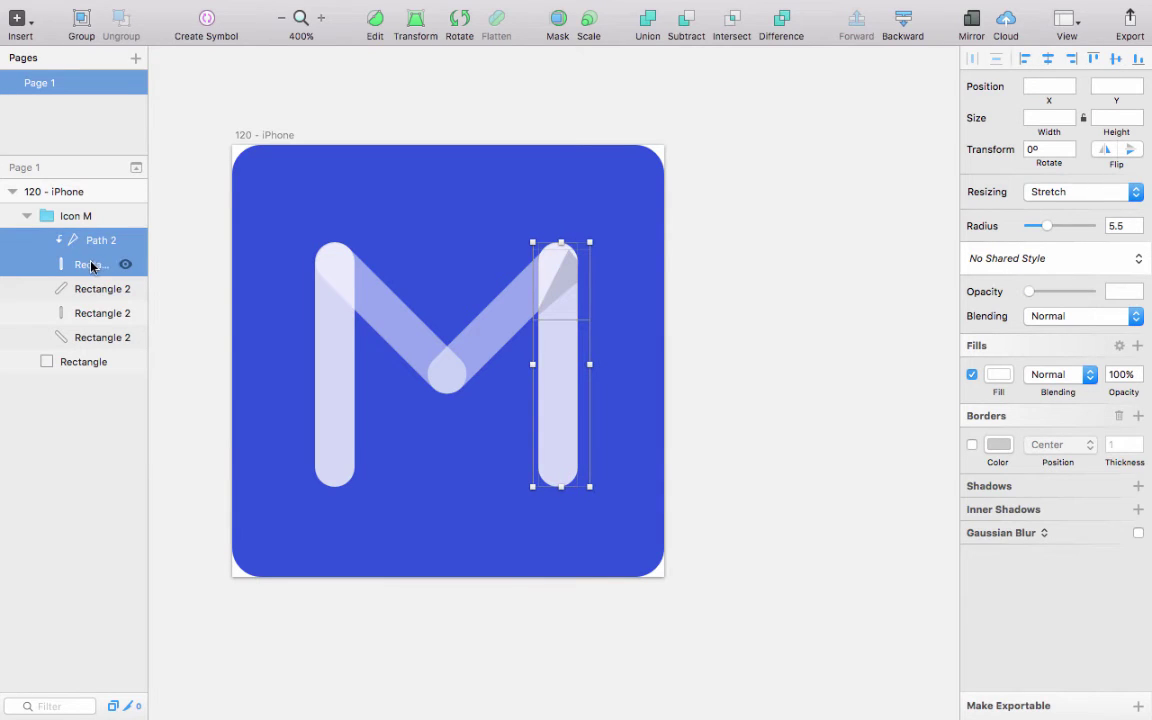
pyautogui.moveTo(90, 255); pyautogui.dragTo(85, 307)
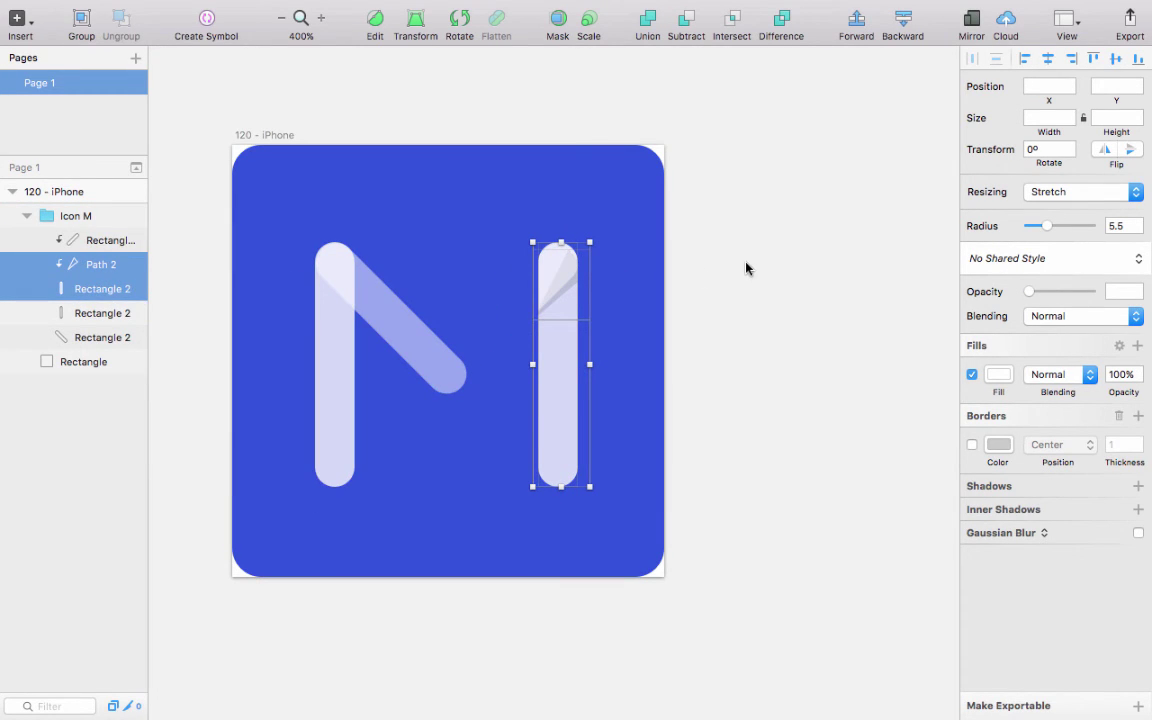
pyautogui.rightClick(80, 245)
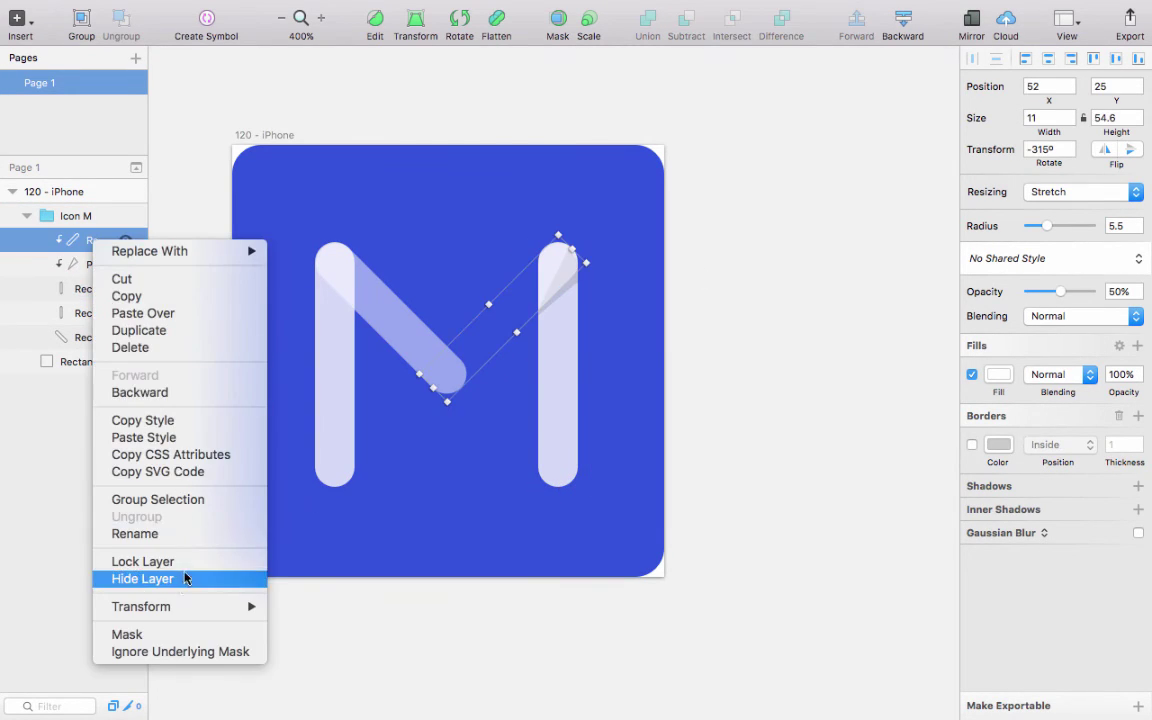
pyautogui.click(160, 652)
pyautogui.click(758, 277)
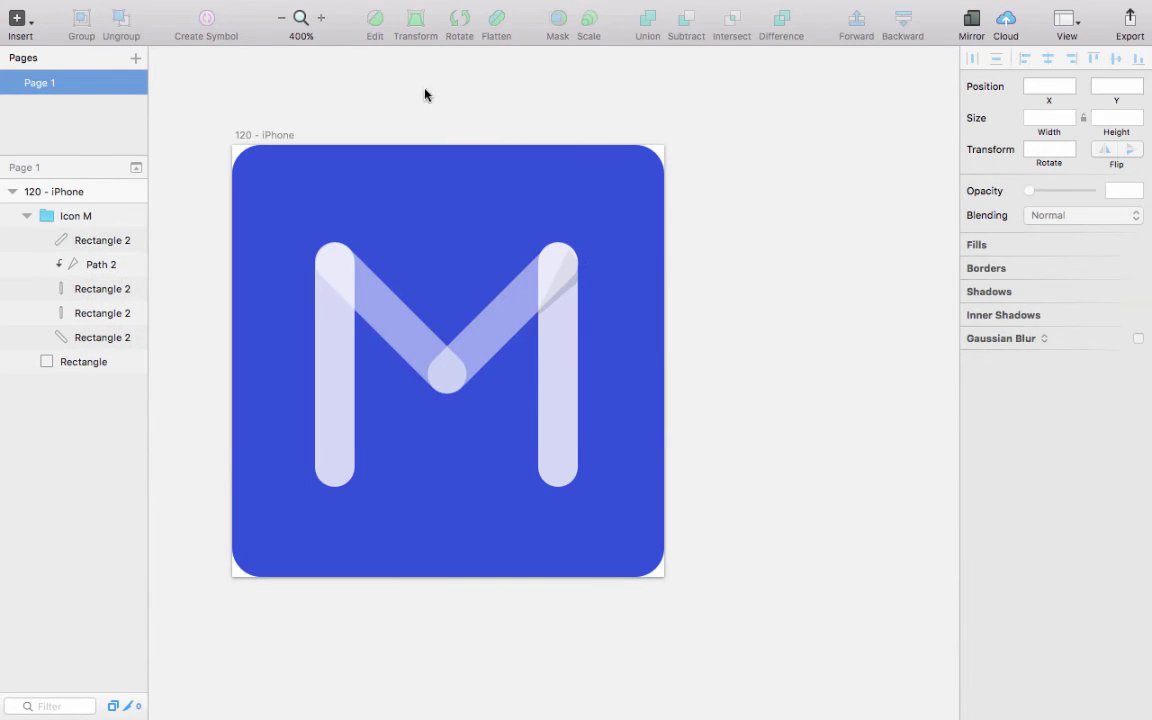
pyautogui.click(321, 17)
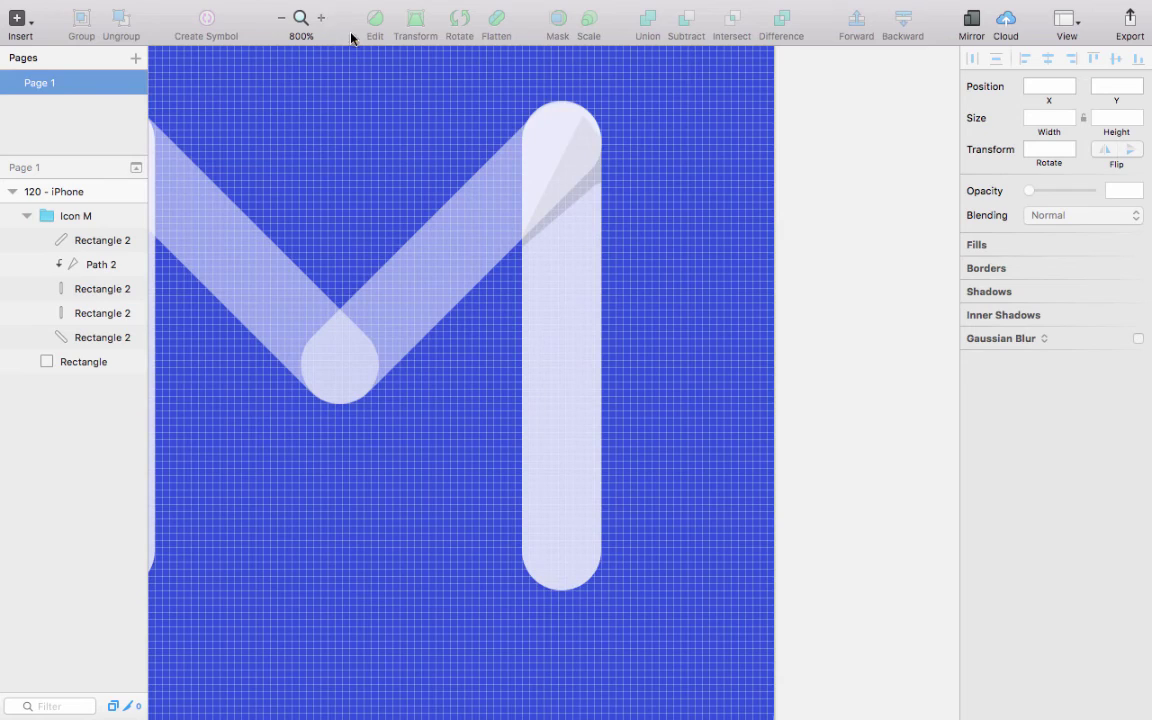
pyautogui.click(281, 22)
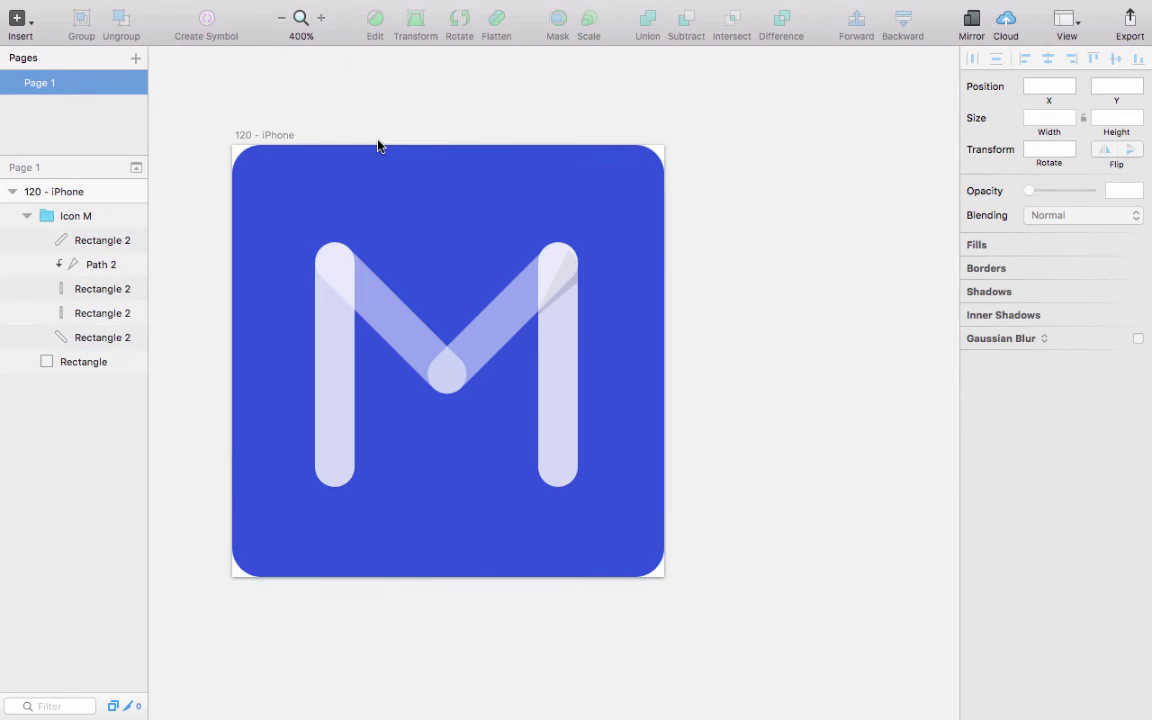
# Paste a copy of Path 2 directly above the left vertical bar's layer in the Icon M group
pyautogui.click(86, 264)
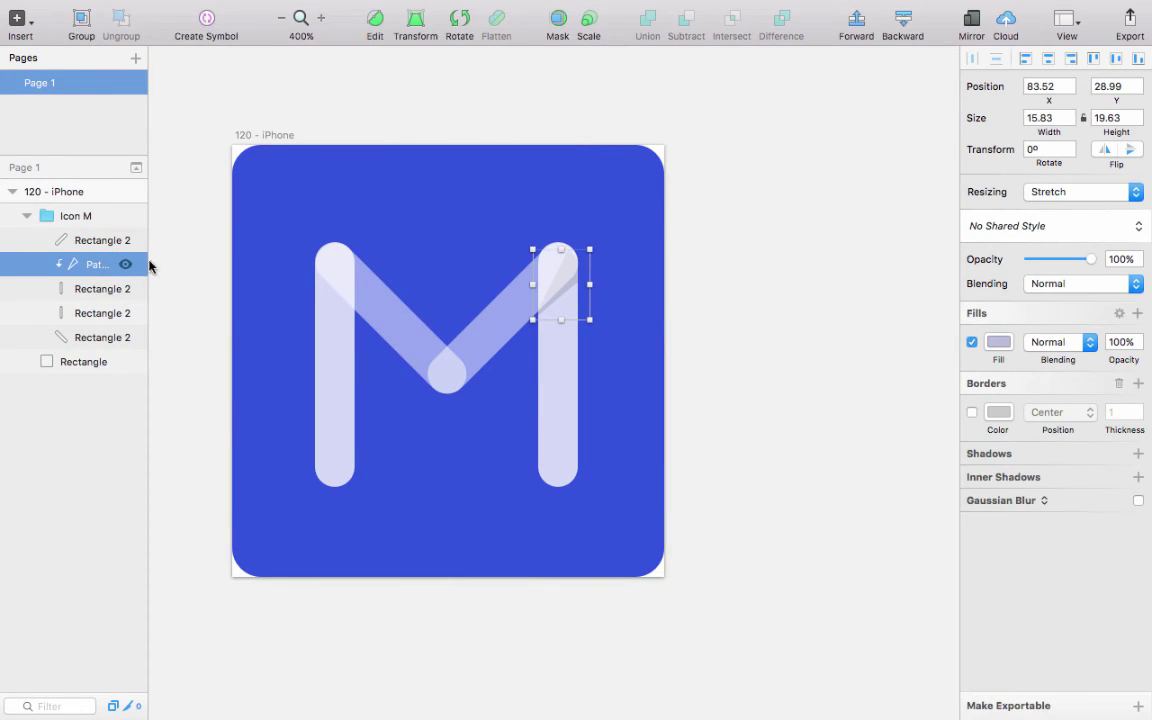
pyautogui.hscroll(-5, 264, 278)
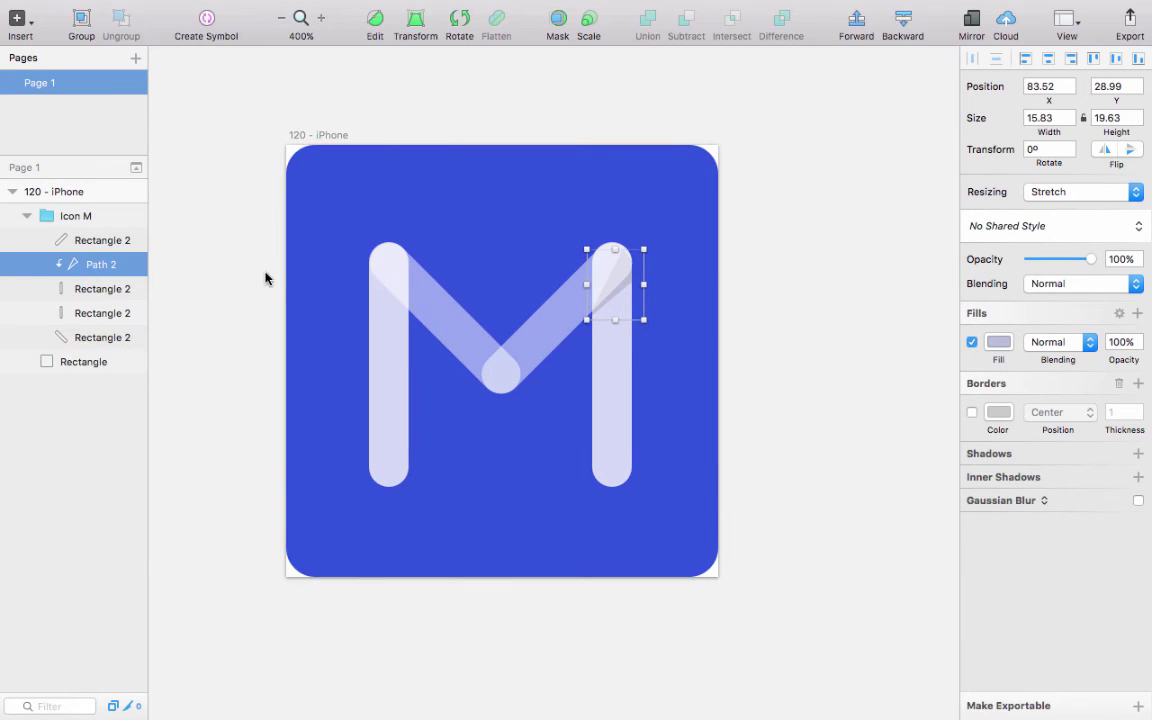
pyautogui.click(78, 314)
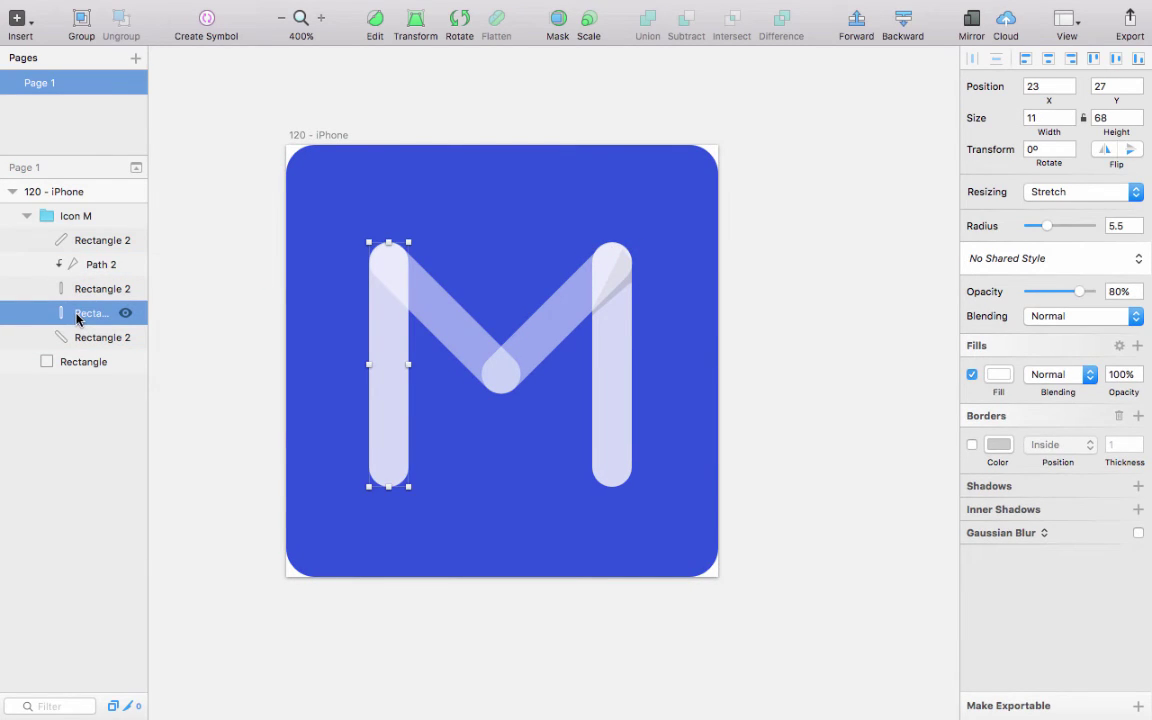
pyautogui.press('super+v')
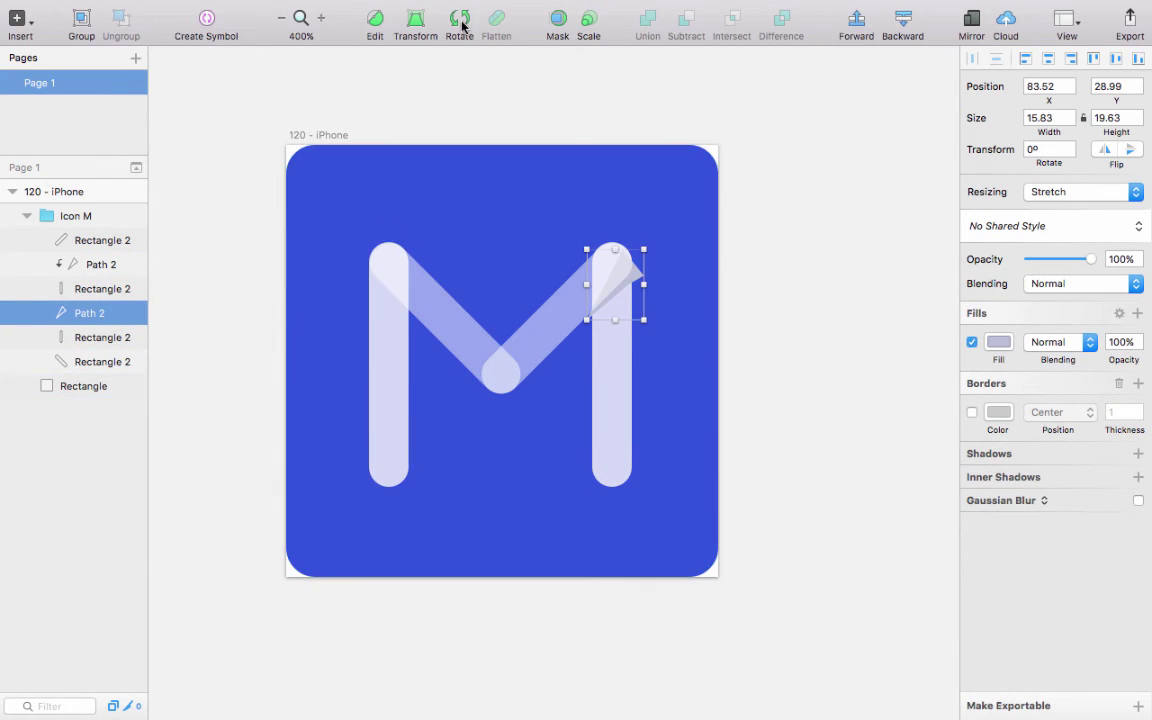
# Move the copied path 70 px left, to the upper end of the left vertical bar
pyautogui.hotkey('shift', 'Left')
pyautogui.hotkey('shift', 'Left')
pyautogui.hotkey('shift', 'Left')
pyautogui.hotkey('shift', 'Left')
pyautogui.hotkey('shift', 'Left')
pyautogui.hotkey('shift', 'Left')
pyautogui.hotkey('shift', 'Left')
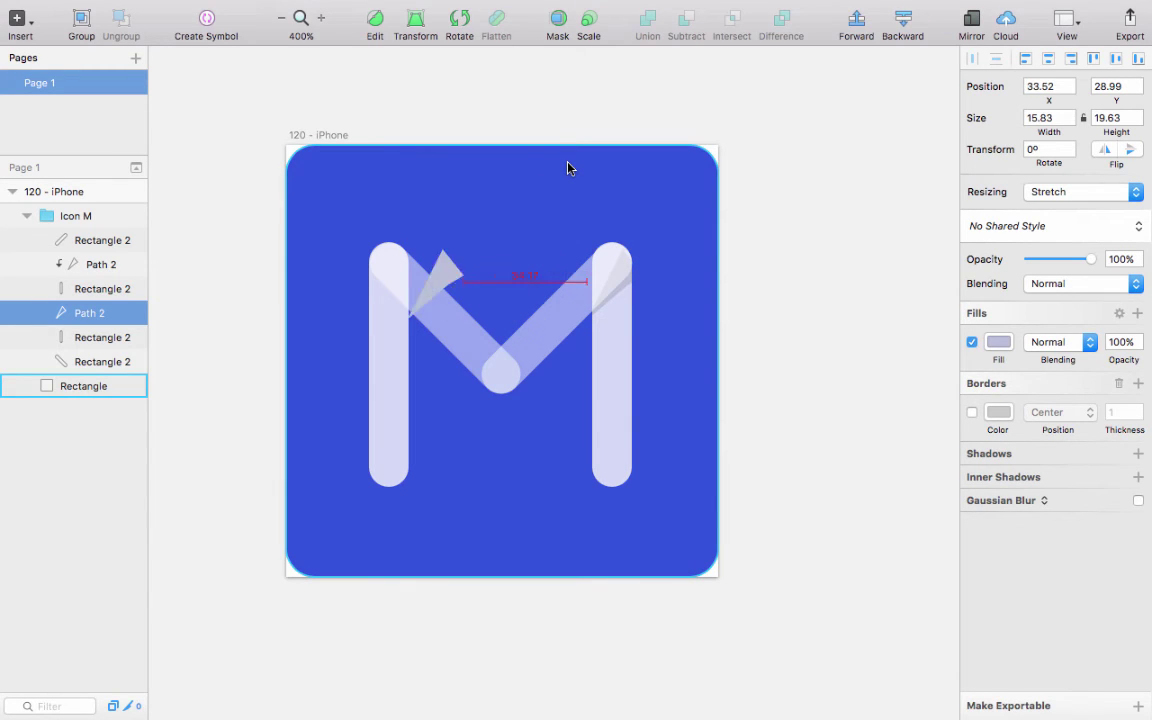
# Rotate the copied path to -90°, so its narrow tip faces the left diagonal bar
pyautogui.click(459, 22)
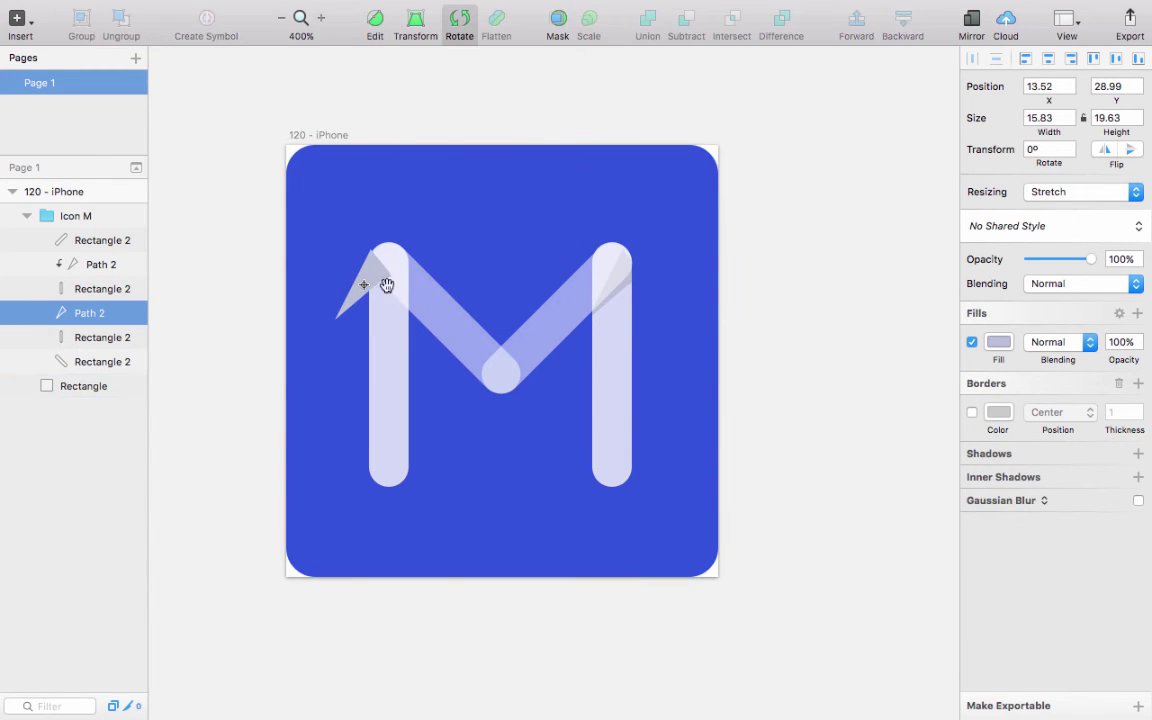
pyautogui.moveTo(331, 319); pyautogui.dragTo(415, 345)
pyautogui.doubleClick(398, 316)
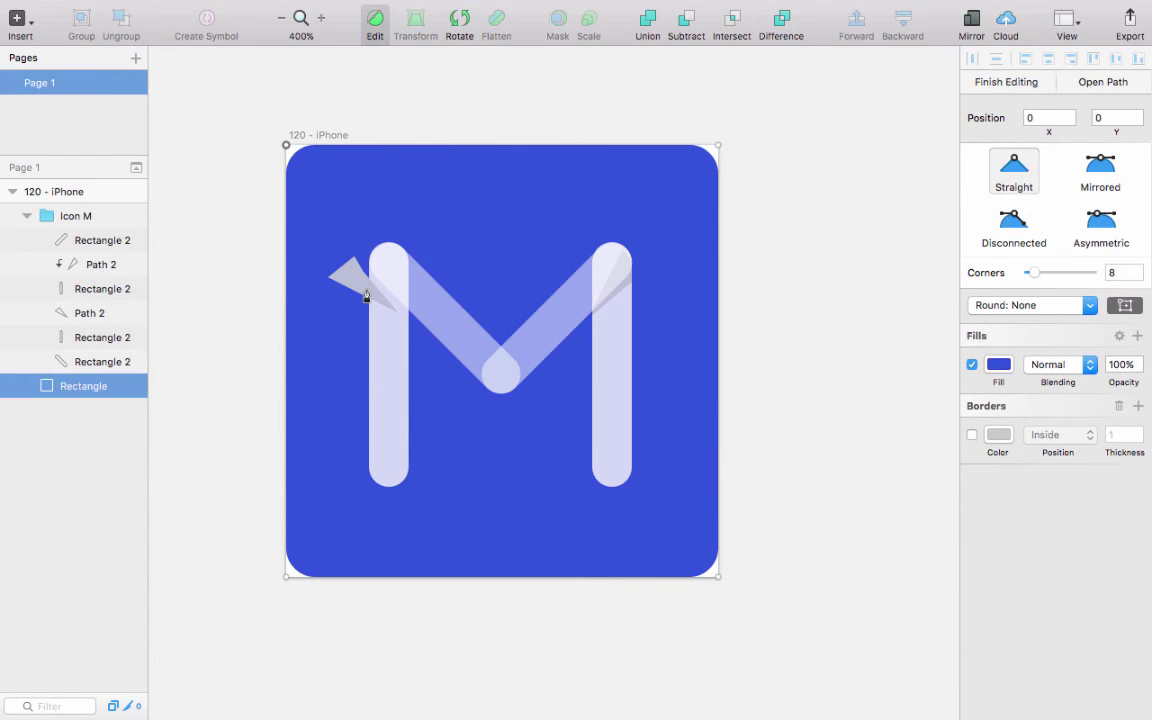
pyautogui.click(363, 287)
pyautogui.click(363, 287)
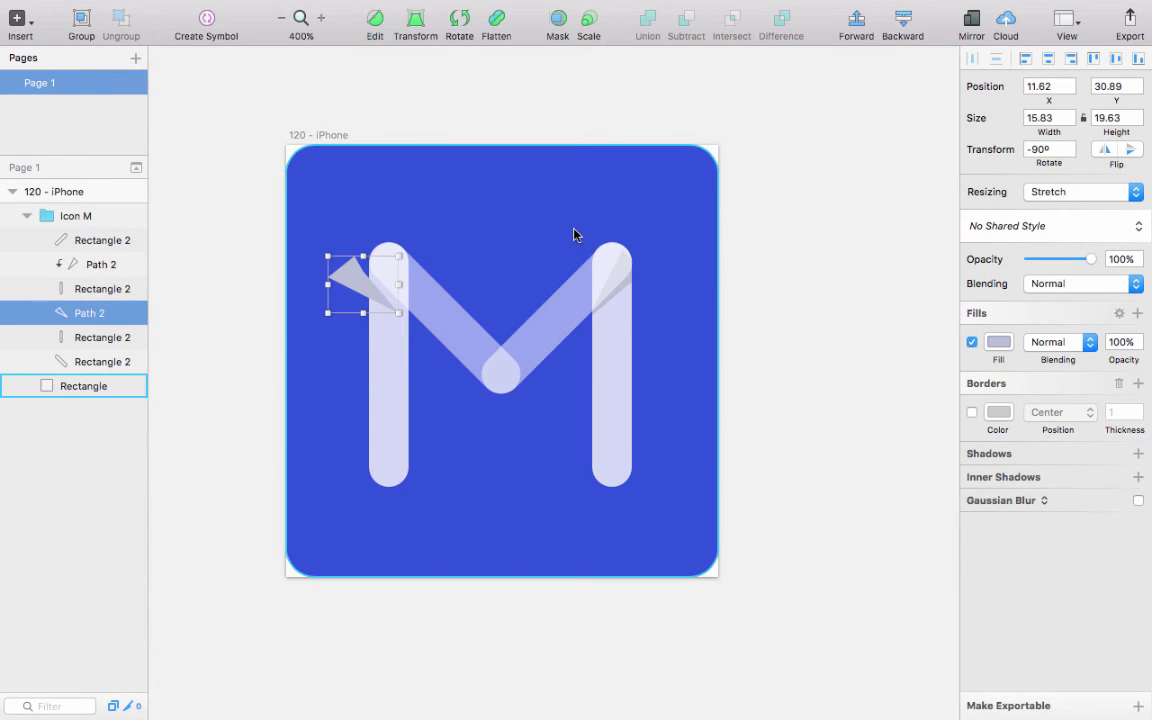
# Shift the rotated path copy 6 px right and 1 px down over the left vertical bar
pyautogui.hotkey('shift', 'Right')
pyautogui.press('Left')
pyautogui.press('Left')
pyautogui.press('Down')
pyautogui.press('Down')
pyautogui.press('Left')
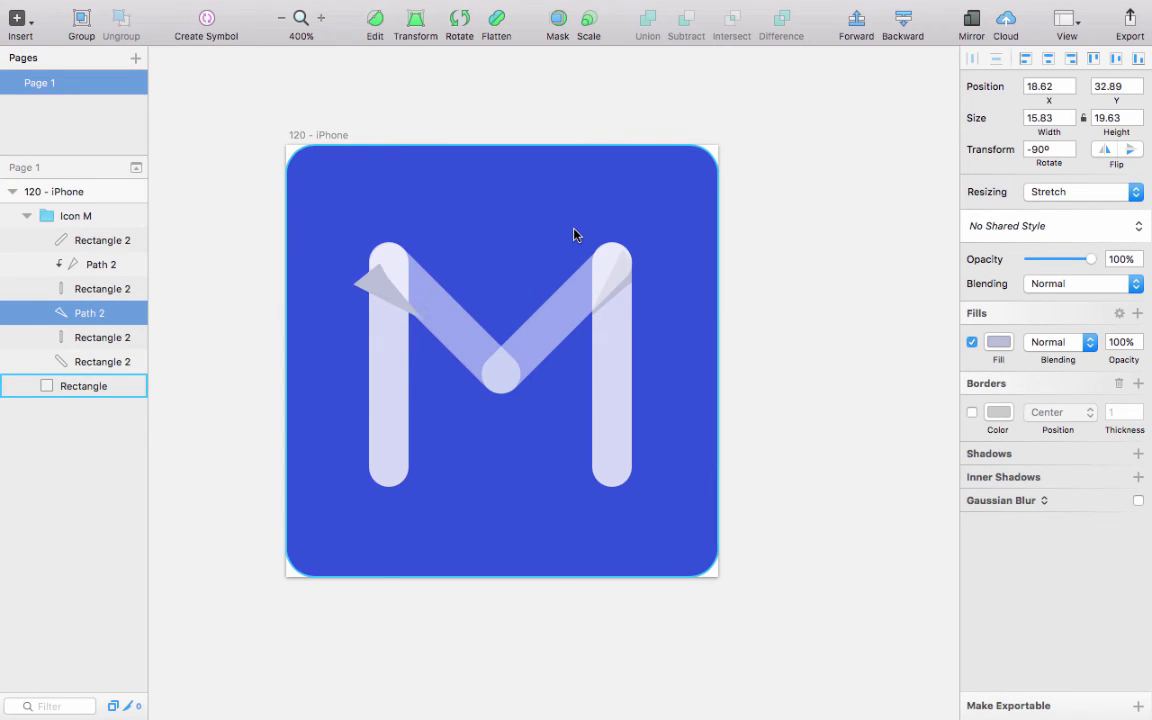
pyautogui.press('Up')
pyautogui.press('Left')
# Turn the left vertical bar into a mask so it clips the rotated path copy
pyautogui.click(93, 312)
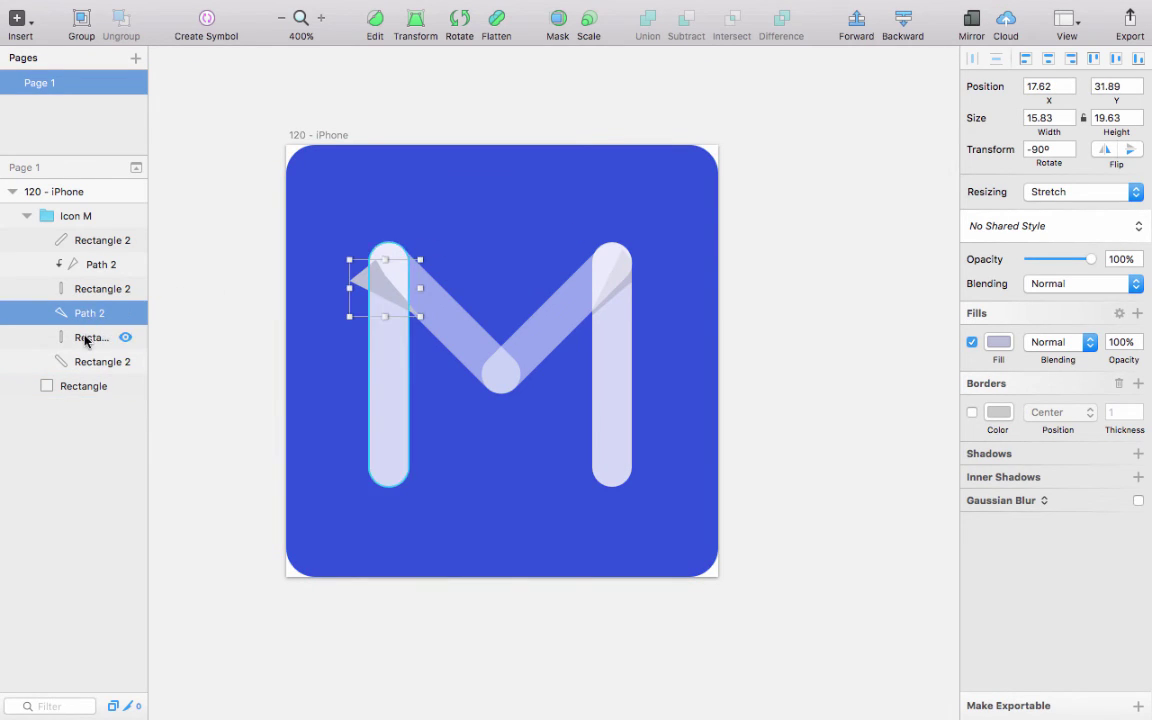
pyautogui.rightClick(85, 341)
pyautogui.press('Escape')
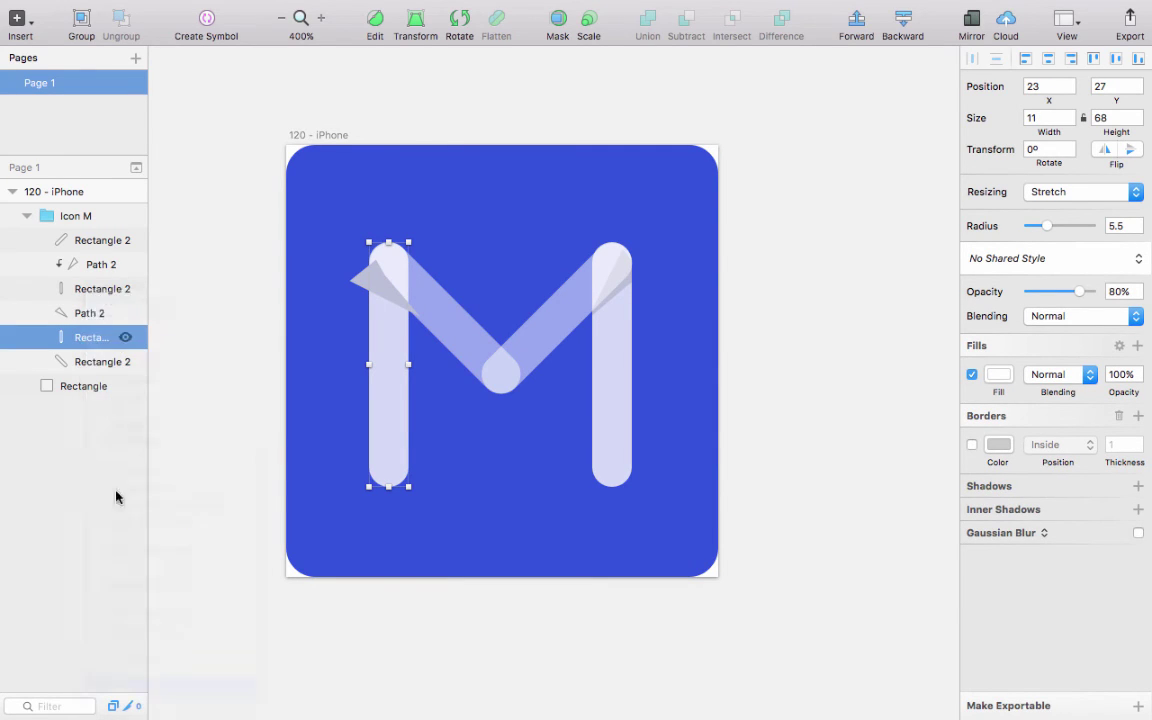
pyautogui.click(80, 312)
pyautogui.click(97, 290)
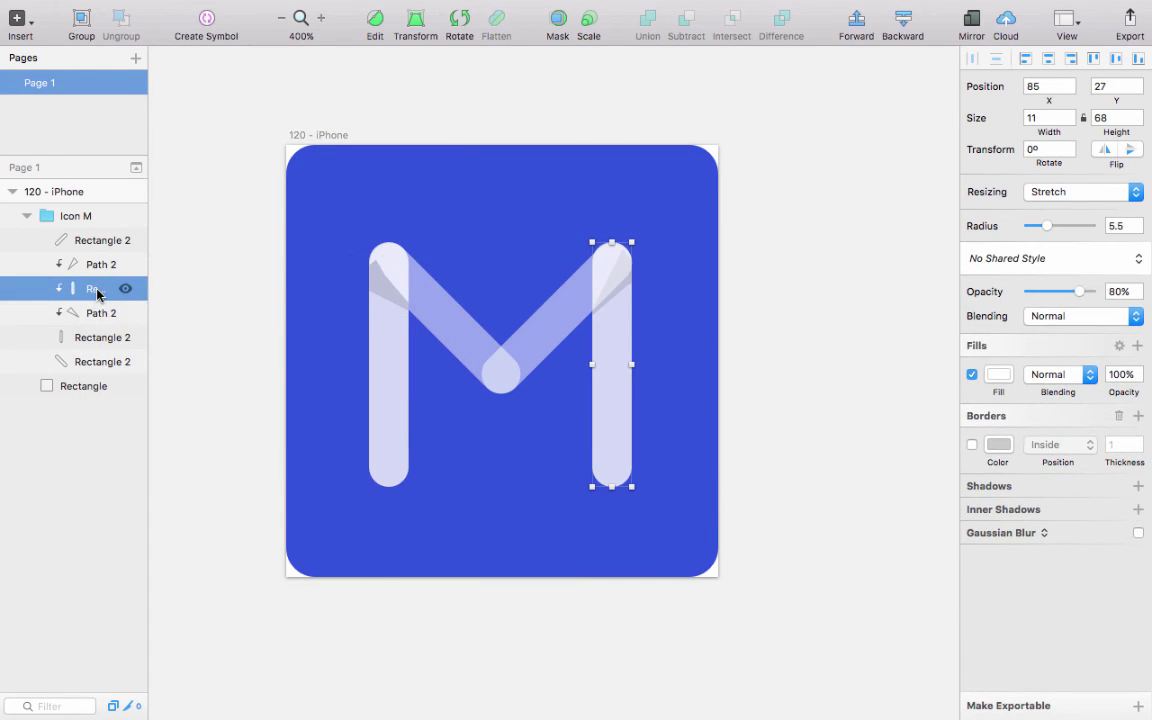
pyautogui.click(90, 312)
pyautogui.press('Escape')
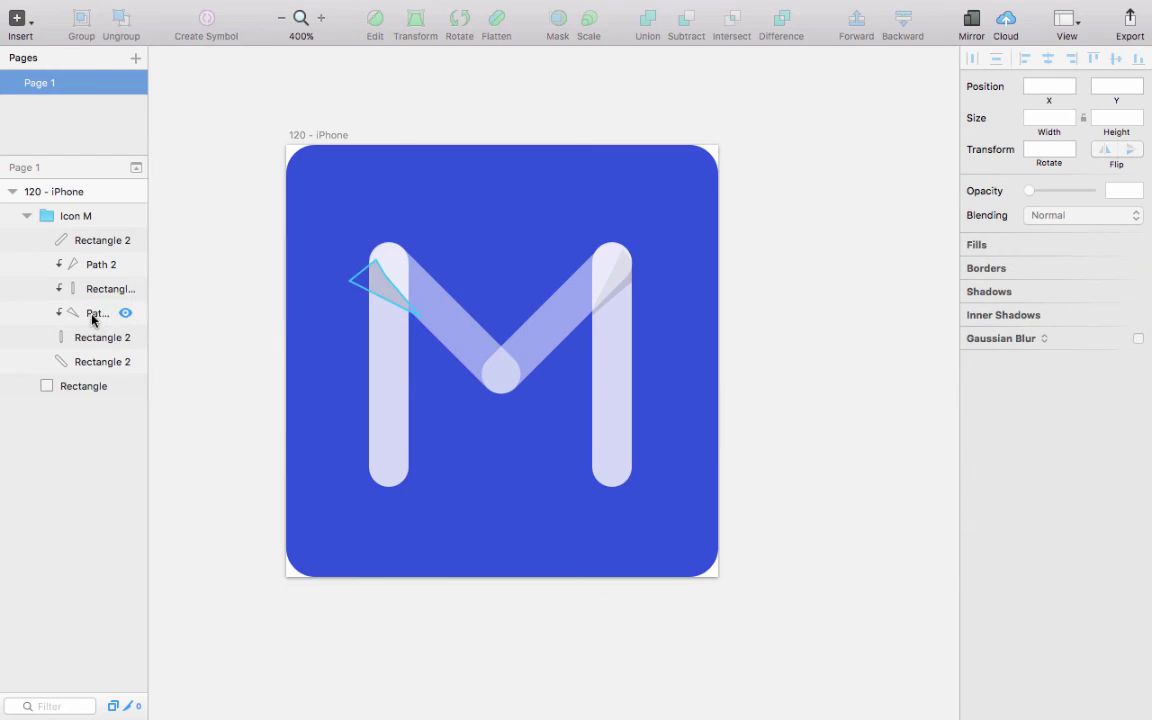
# Place the left diagonal bar's layer above the path copy, and make it and the right vertical bar ignore the underlying mask
pyautogui.click(93, 318)
pyautogui.keyDown('shift'); pyautogui.click(87, 337); pyautogui.keyUp('shift')
pyautogui.moveTo(87, 337); pyautogui.dragTo(86, 368)
pyautogui.rightClick(91, 316)
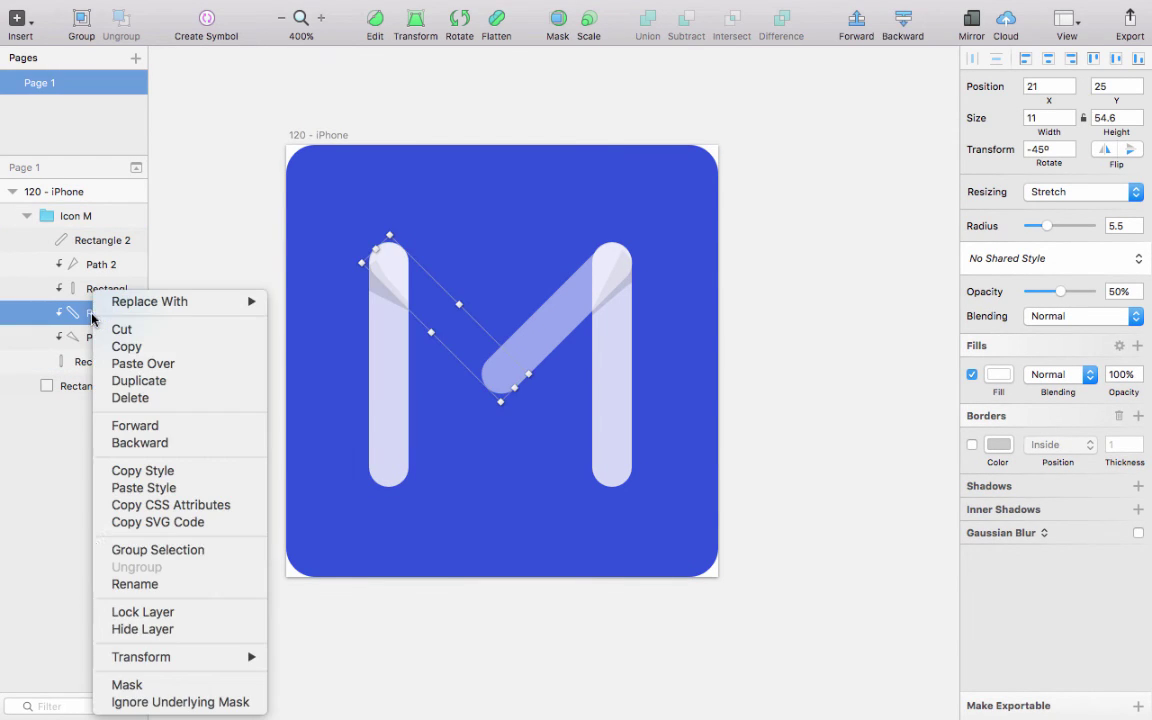
pyautogui.click(135, 701)
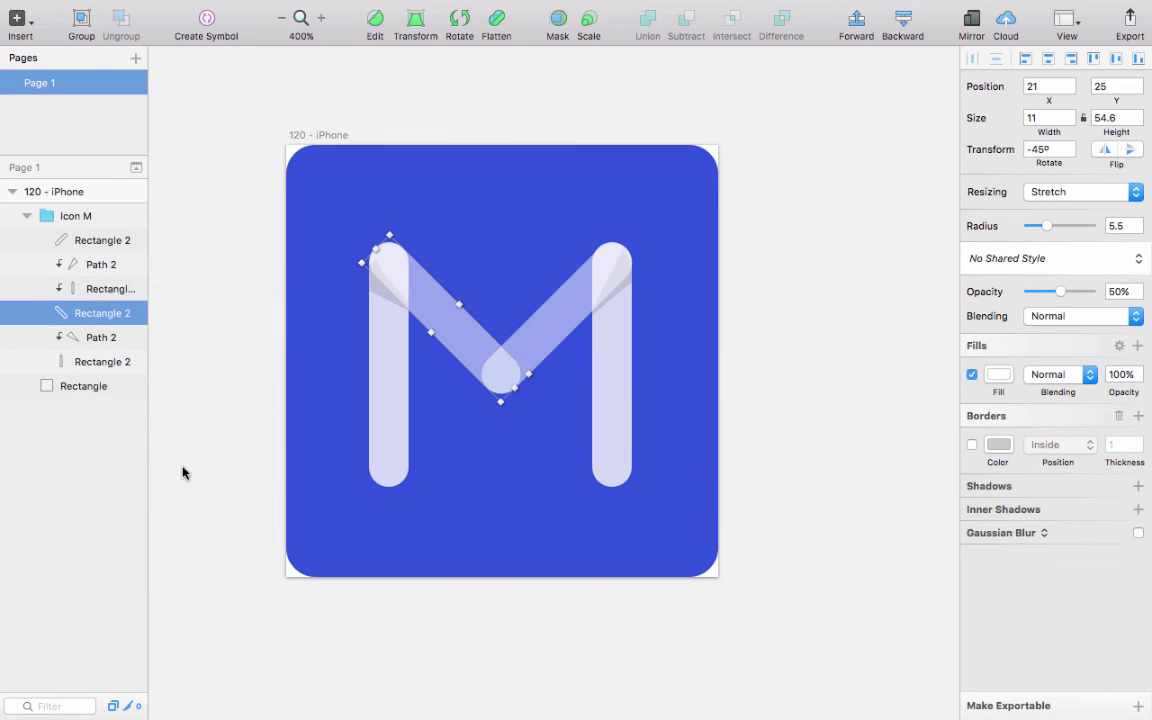
# Nudge the masked path copy on the left vertical bar 2 px right, keeping its vertical position
pyautogui.click(105, 337)
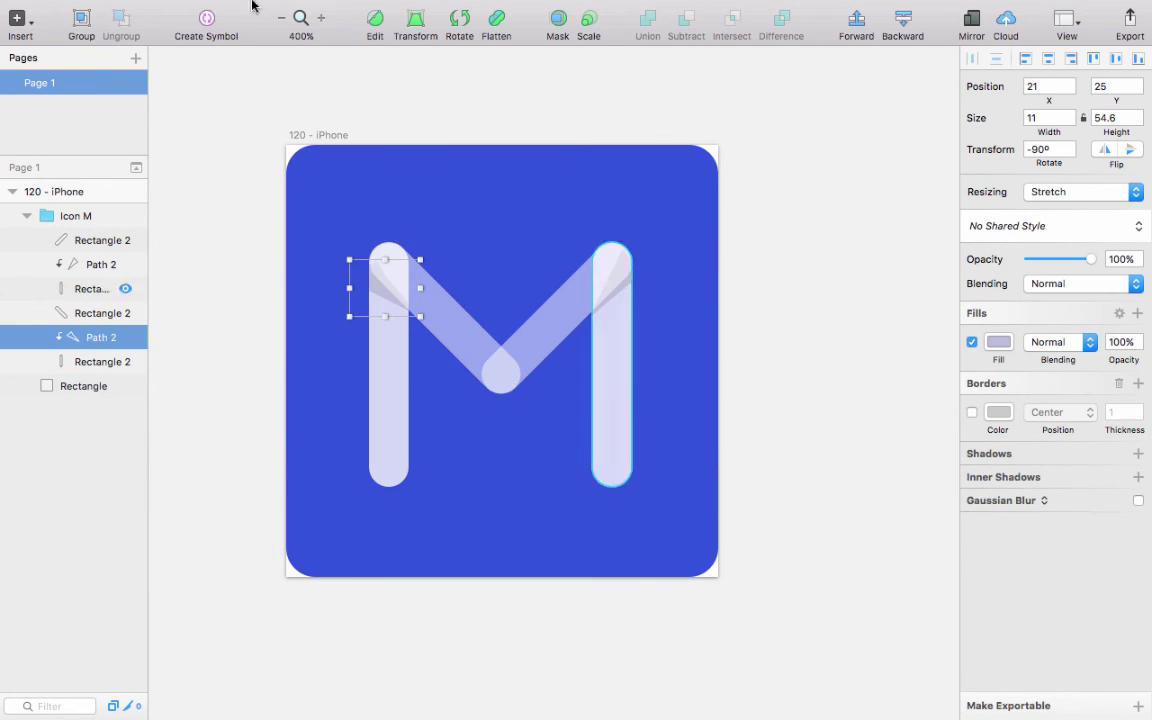
pyautogui.click(322, 18)
pyautogui.press('Up')
pyautogui.press('Up')
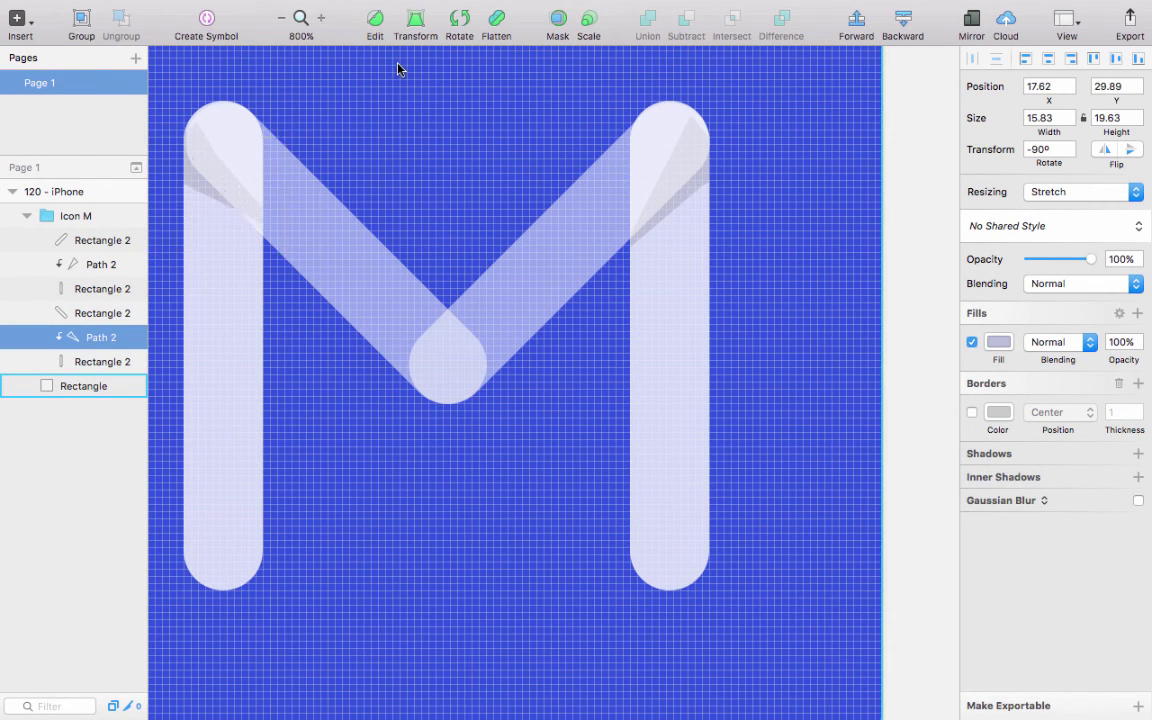
pyautogui.press('Right')
pyautogui.press('Right')
pyautogui.press('Down')
pyautogui.press('Down')
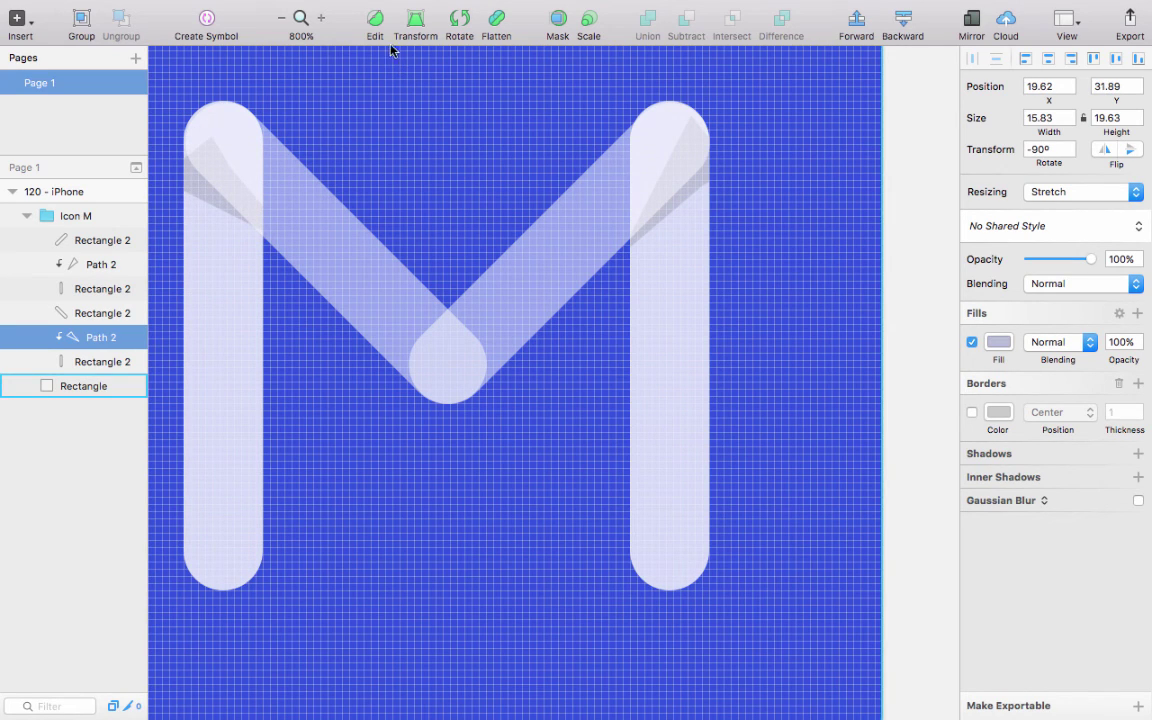
# Rotate the masked path copy on the left vertical bar to -78°
pyautogui.click(459, 20)
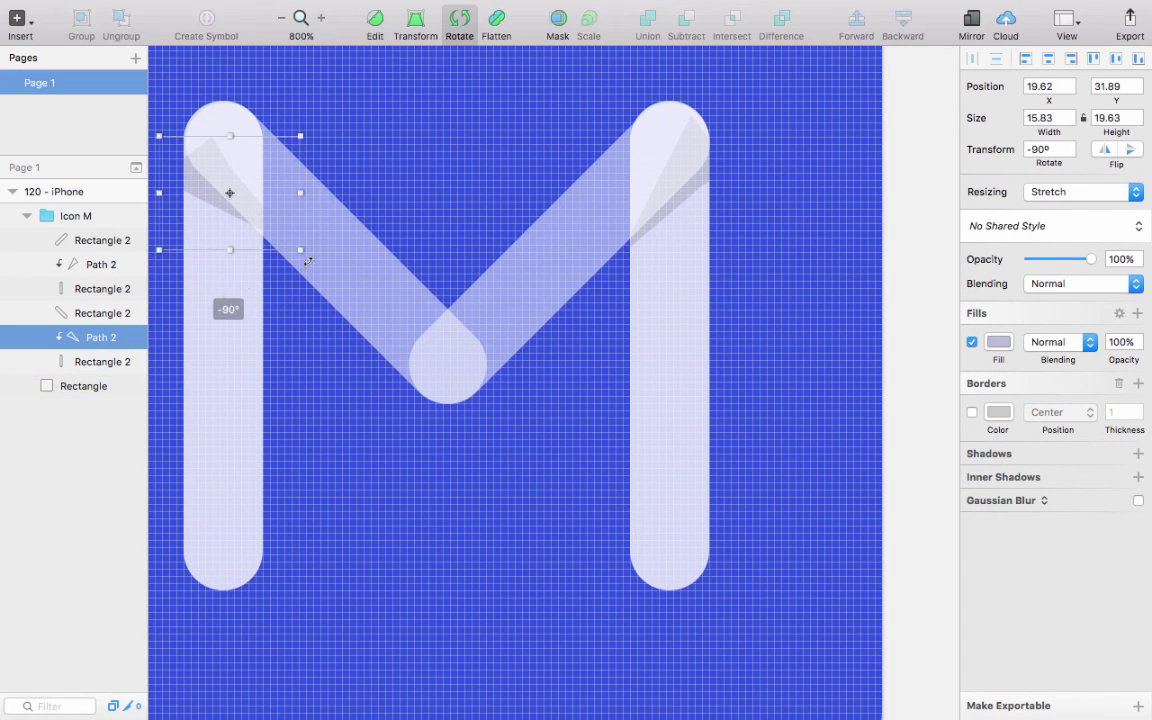
pyautogui.moveTo(312, 267); pyautogui.dragTo(302, 283)
pyautogui.moveTo(301, 286); pyautogui.dragTo(292, 273)
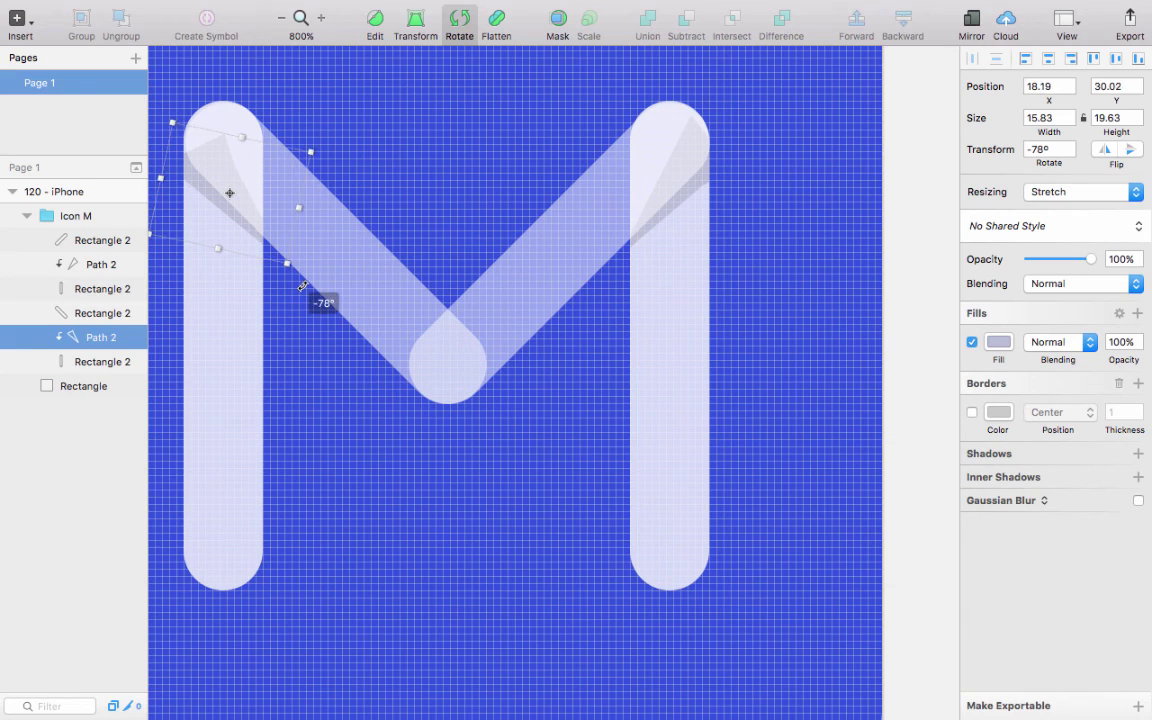
pyautogui.press('Escape')
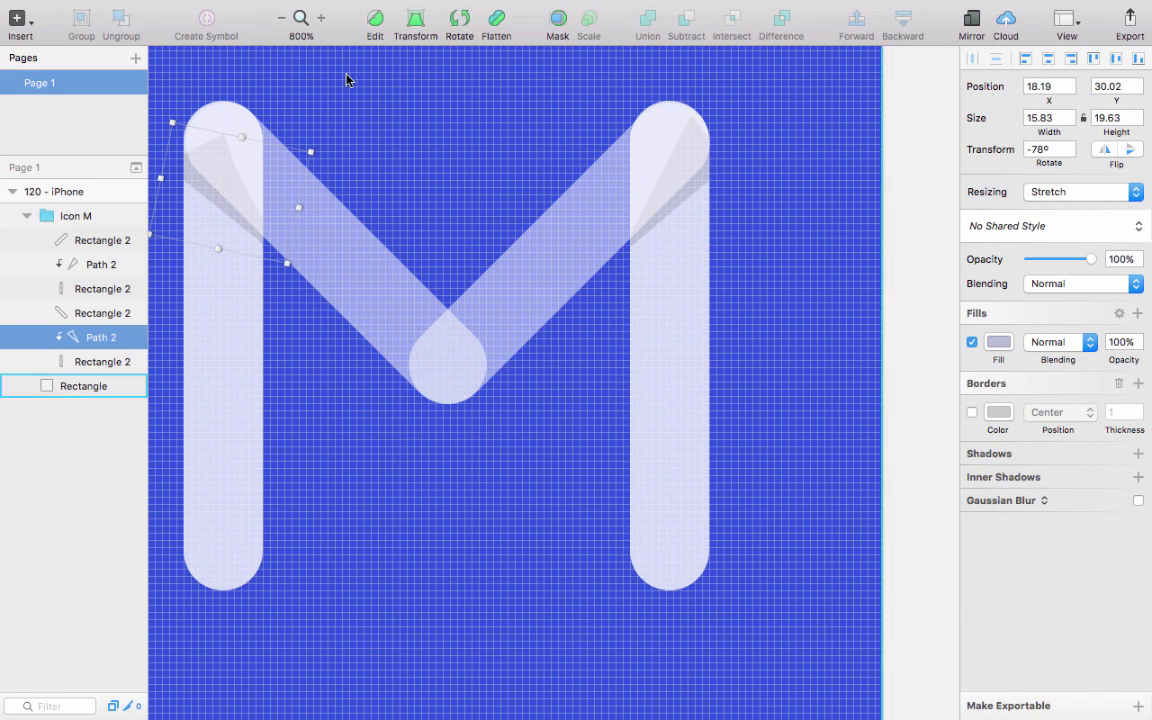
# Nudge the rotated path copy on the left vertical bar 1 px left and 1 px up
pyautogui.press('Left')
pyautogui.press('Up')
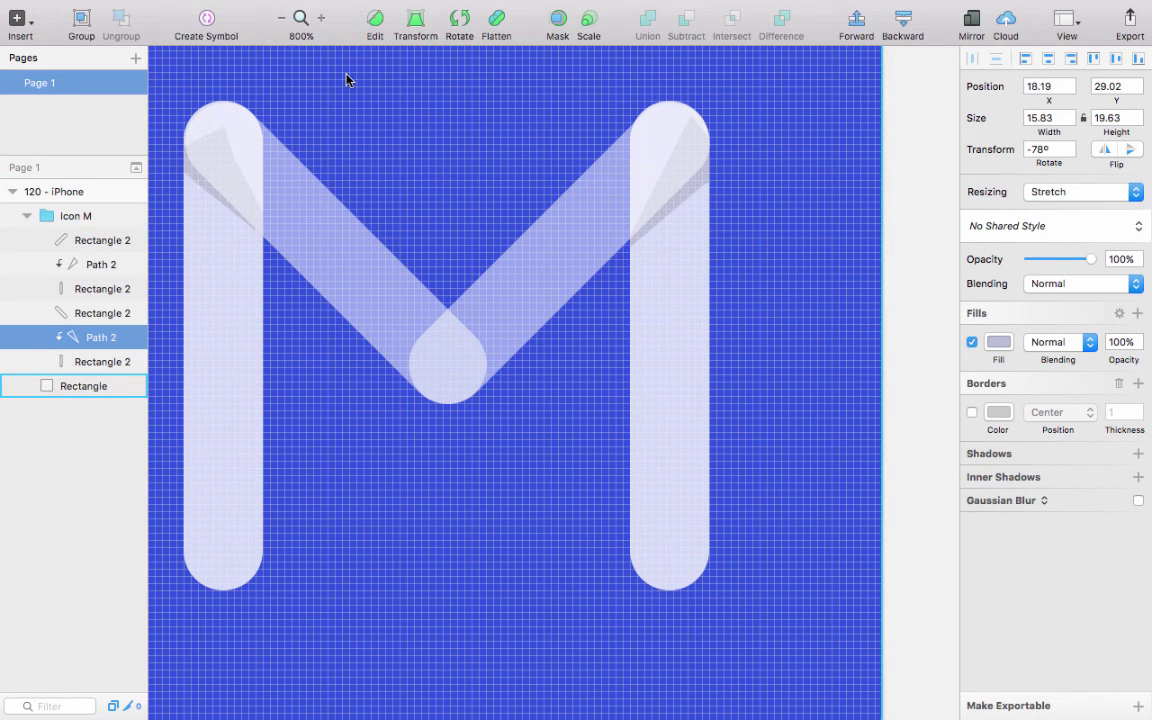
pyautogui.click(281, 18)
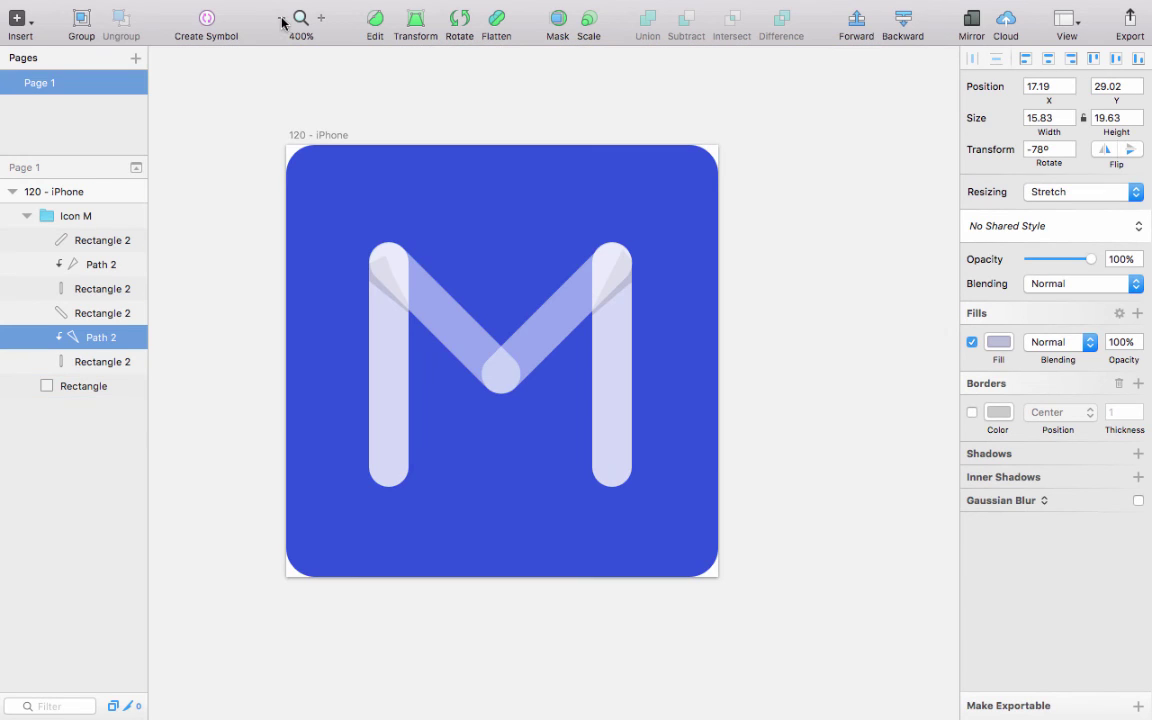
pyautogui.click(818, 147)
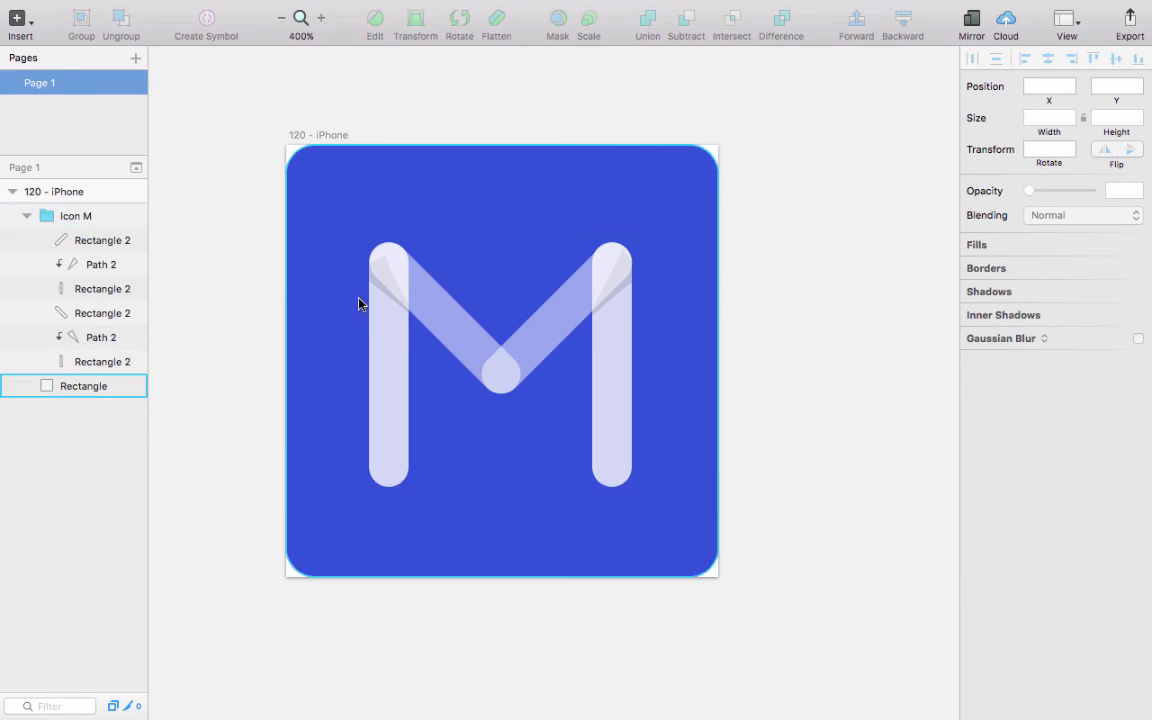
# Enlarge the masked fold-shadow path on the right vertical bar to about 16.5 × 20.4 px, extending it outward from its lower inner corner
pyautogui.click(300, 20)
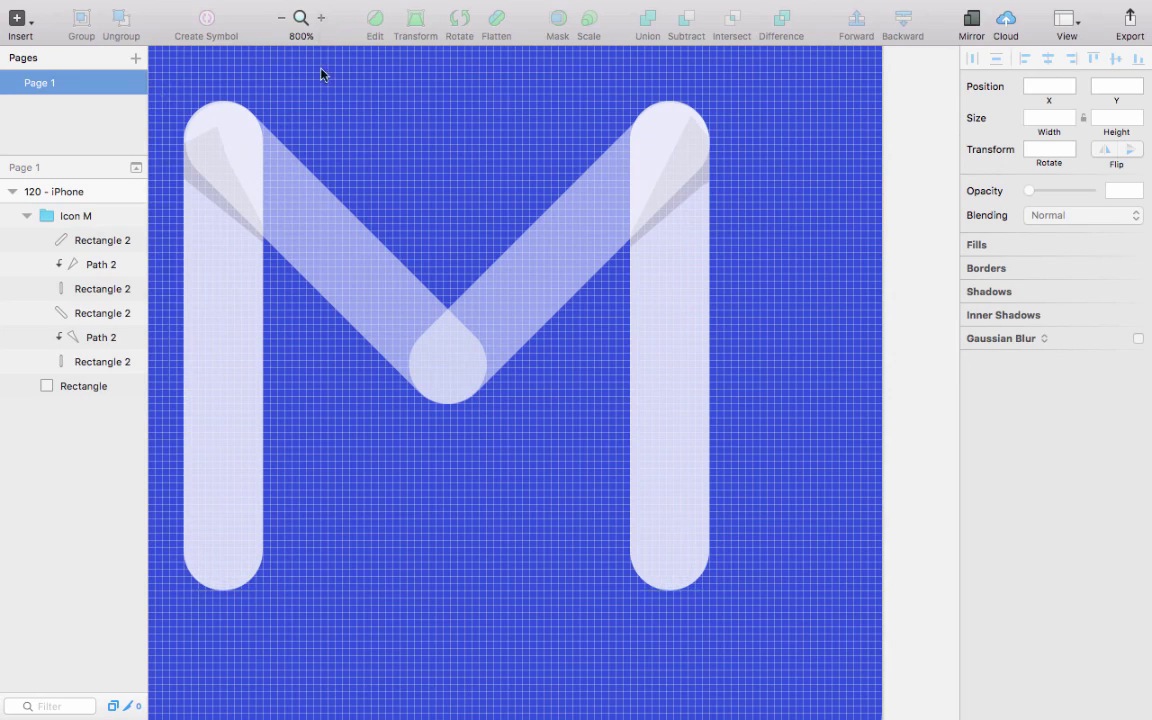
pyautogui.hscroll(-2, 264, 174)
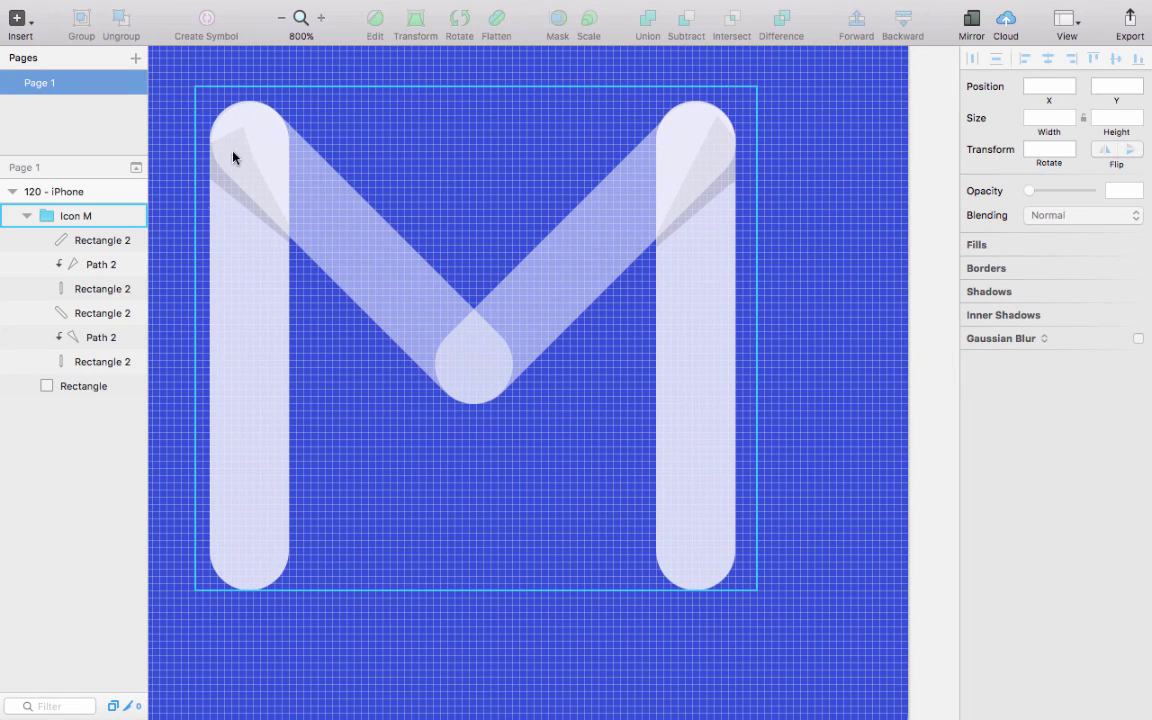
pyautogui.click(93, 265)
pyautogui.click(769, 110)
pyautogui.doubleClick(769, 112)
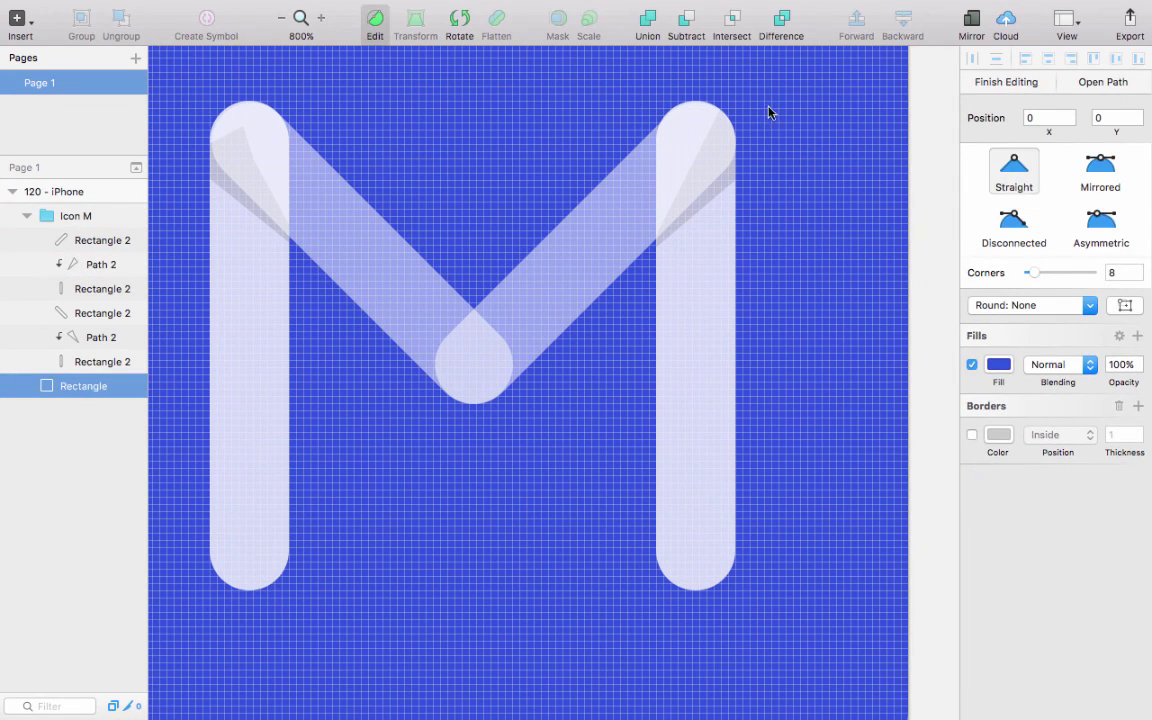
pyautogui.press('Escape')
pyautogui.click(93, 264)
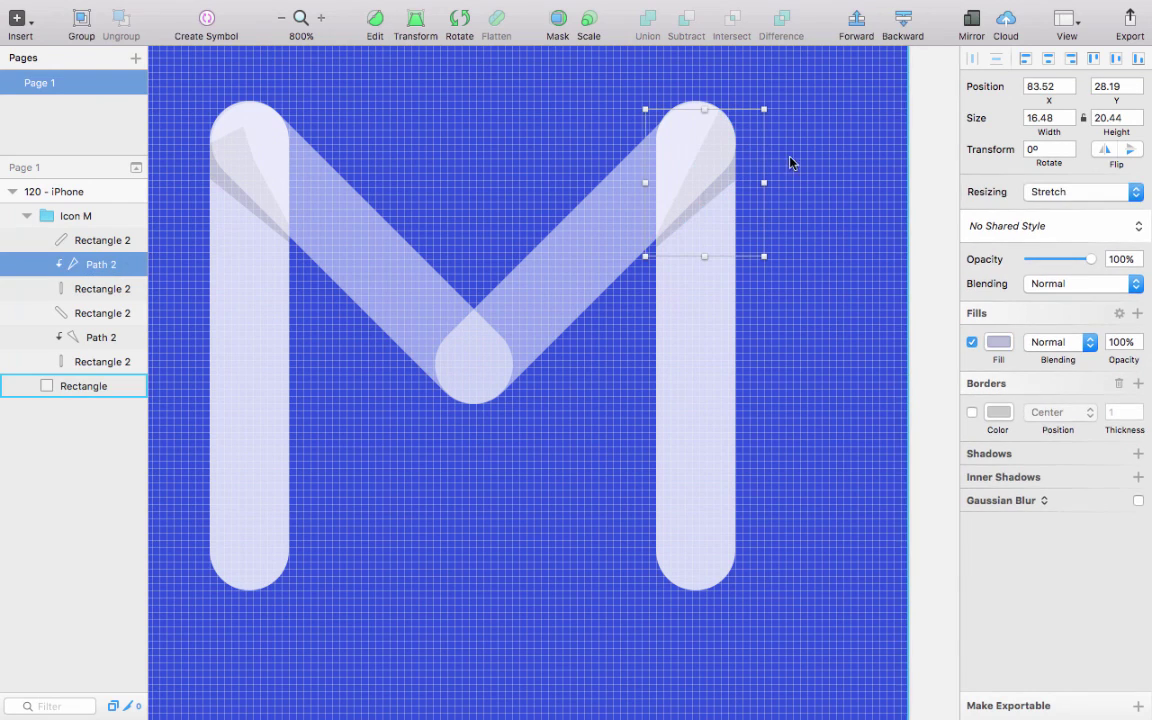
pyautogui.moveTo(768, 113); pyautogui.dragTo(771, 101)
# Enlarge the masked path copy on the left vertical bar to 19.61 × 24.31 px, also nudging it 1 px down
pyautogui.click(75, 338)
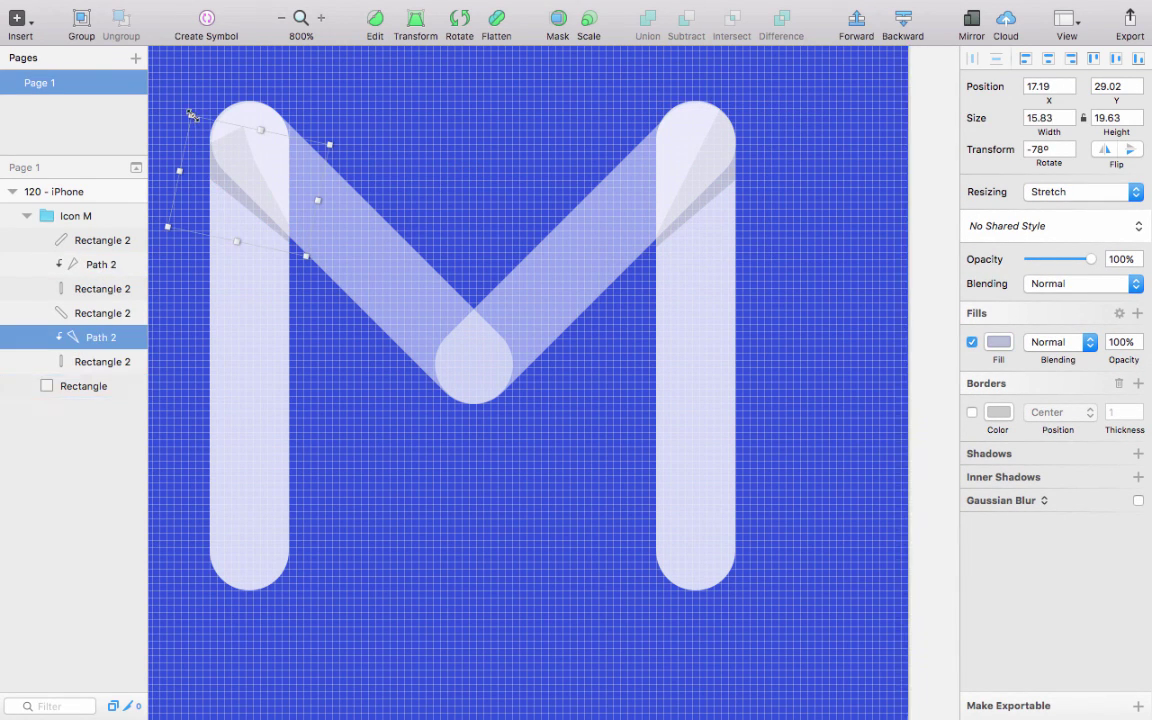
pyautogui.moveTo(187, 110)
pyautogui.mouseDown()
pyautogui.moveTo(165, 94)
pyautogui.moveTo(176, 97)
pyautogui.mouseUp()
pyautogui.hscroll(-3, 358, 193)
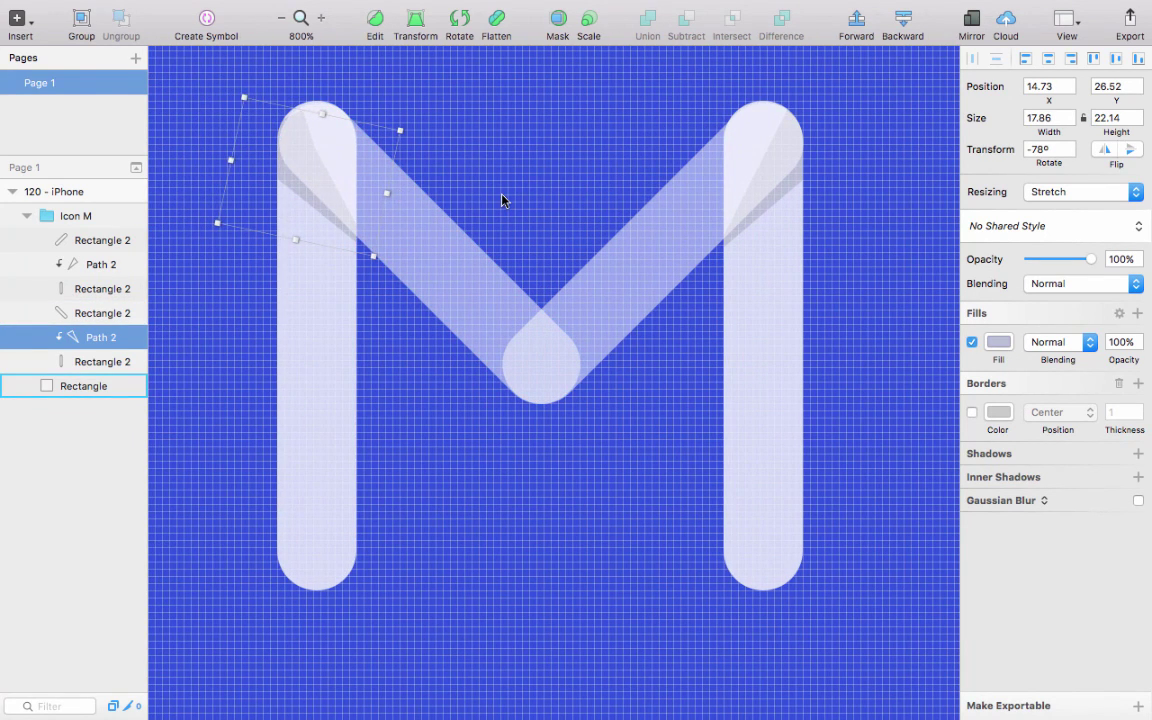
pyautogui.press('Down')
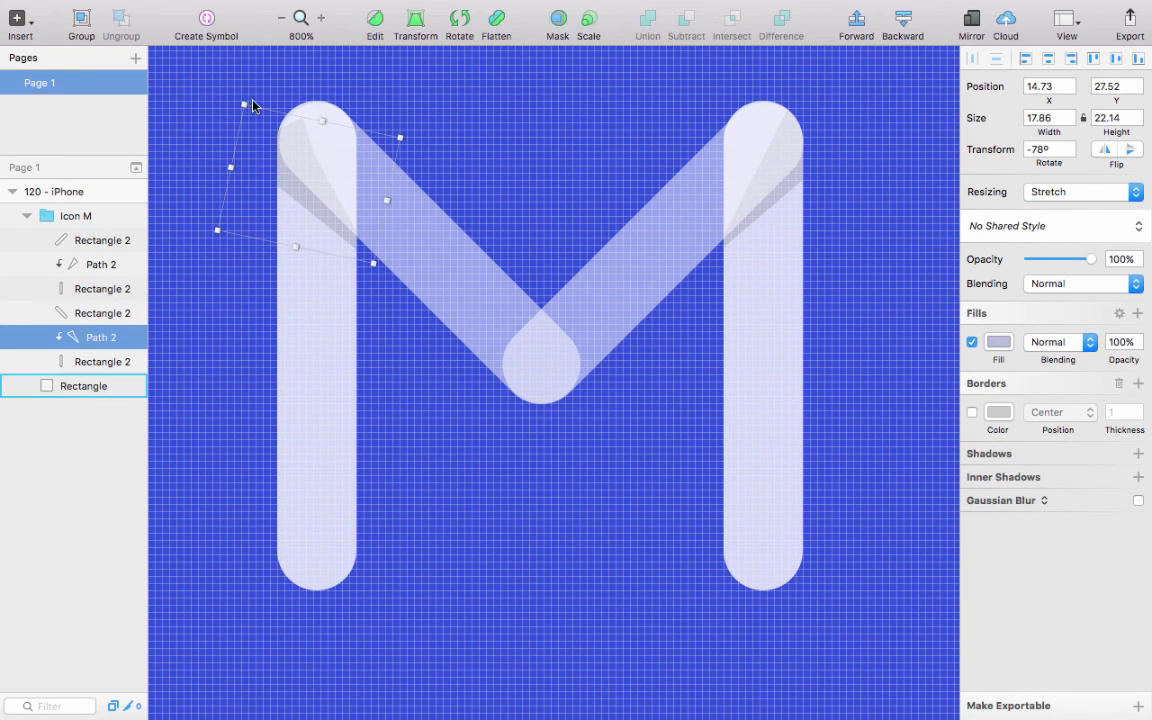
pyautogui.moveTo(243, 104); pyautogui.dragTo(216, 86)
pyautogui.click(285, 19)
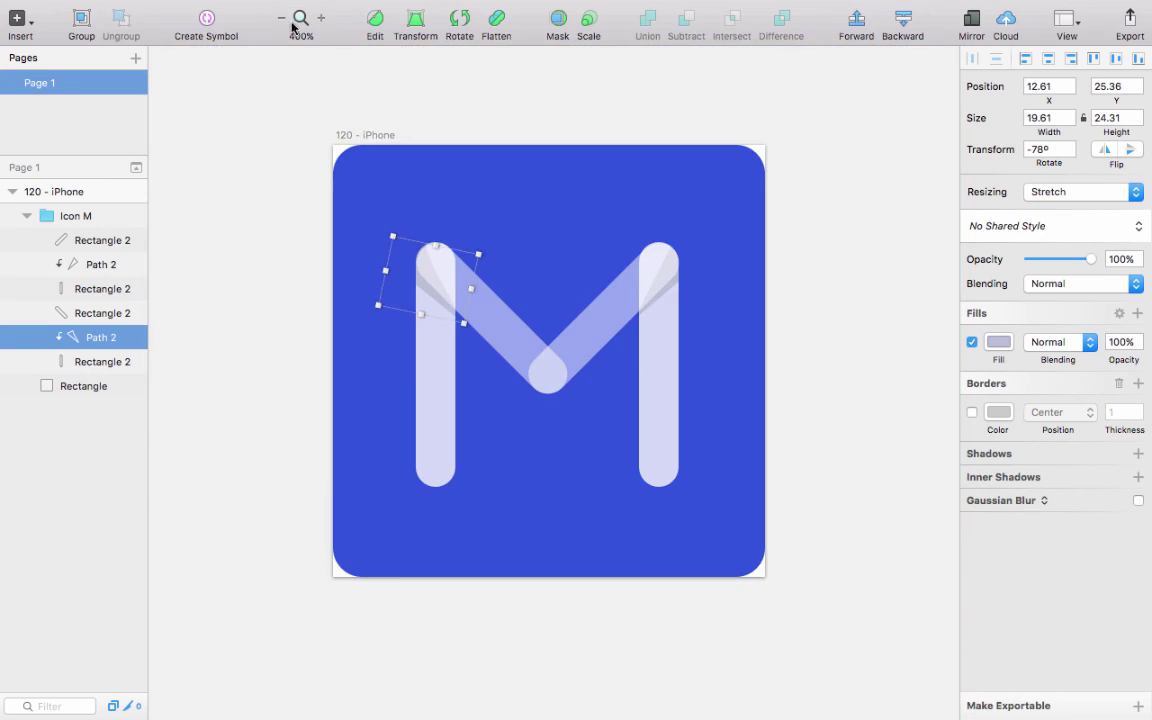
pyautogui.click(653, 98)
pyautogui.scroll(-2, 656, 125)
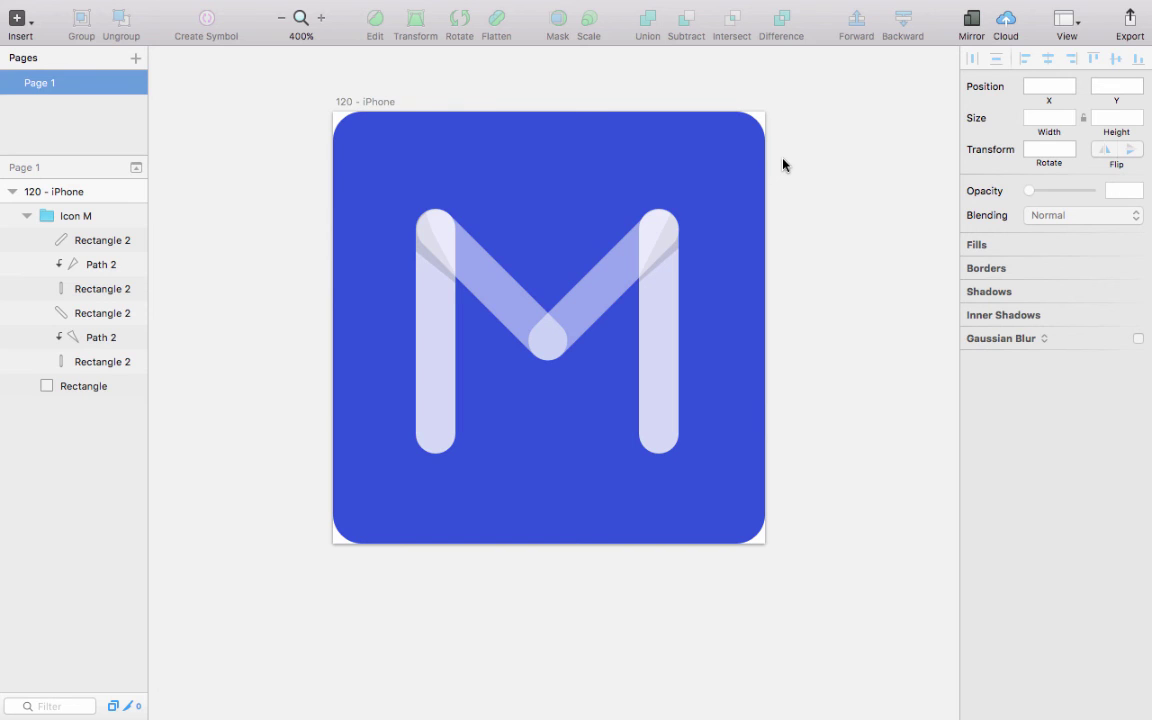
# Collapse the Icon M layer group and review the whole icon on the artboard with nothing selected
pyautogui.click(27, 215)
pyautogui.click(80, 215)
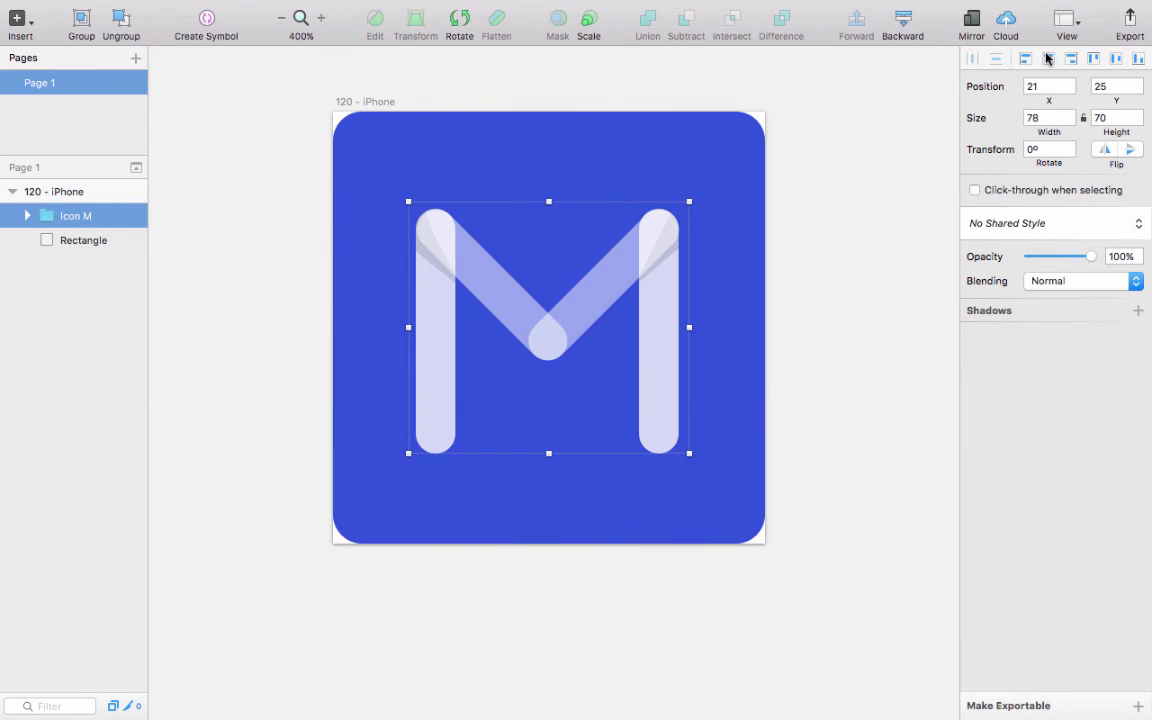
pyautogui.click(817, 202)
pyautogui.scroll(1, 817, 202)
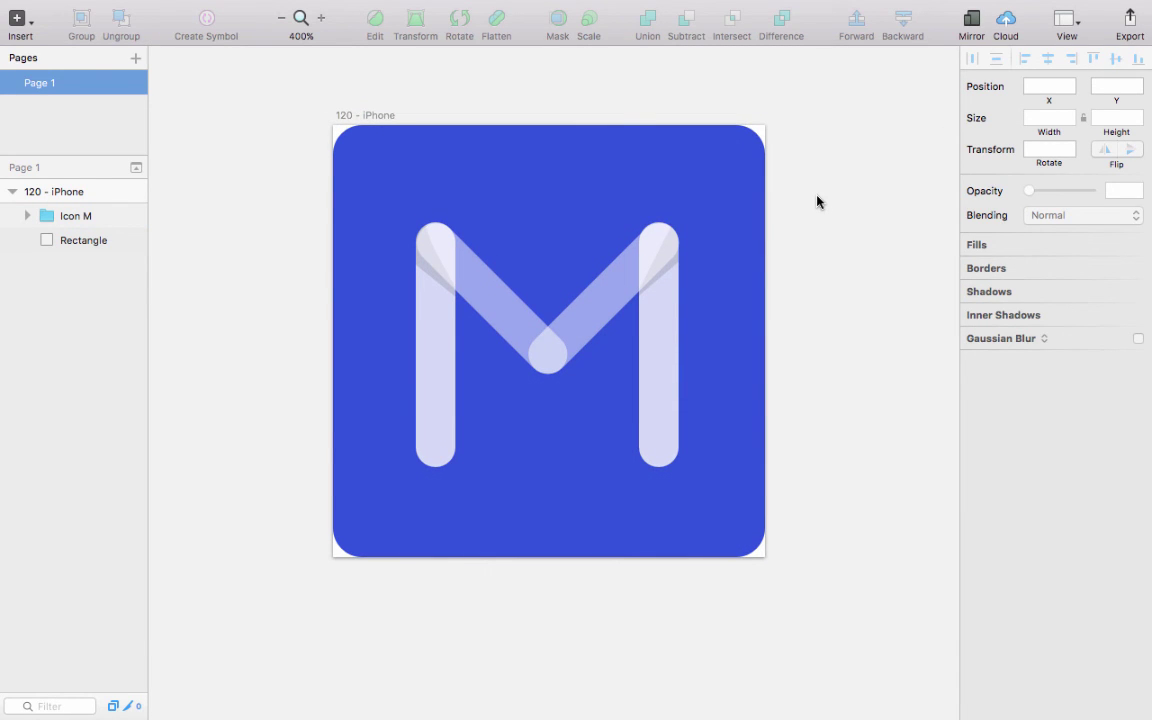
pyautogui.press('super+minus')
pyautogui.press('super+equal')
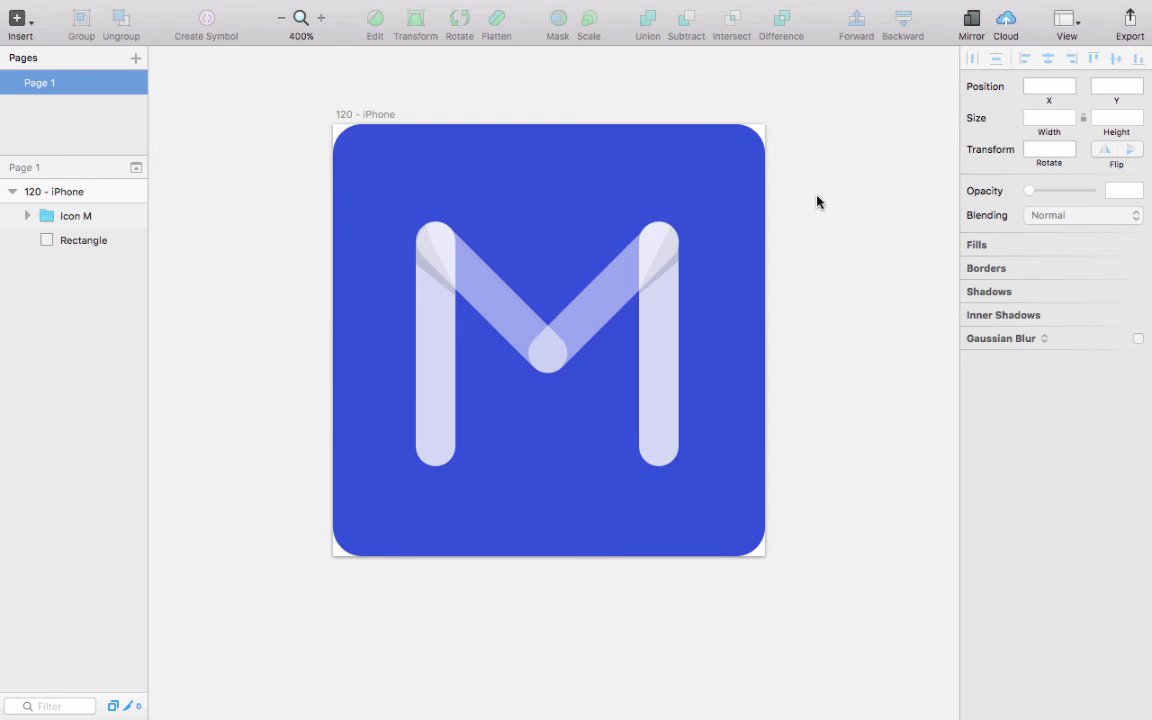
pyautogui.scroll(1, 817, 202)
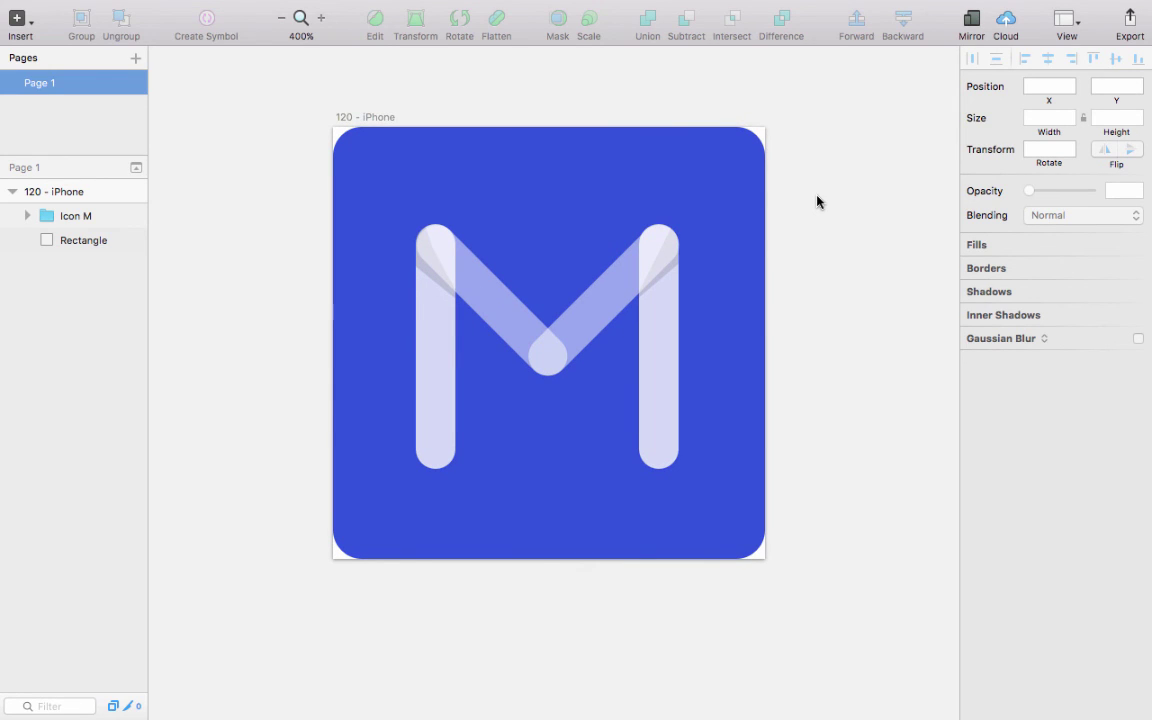